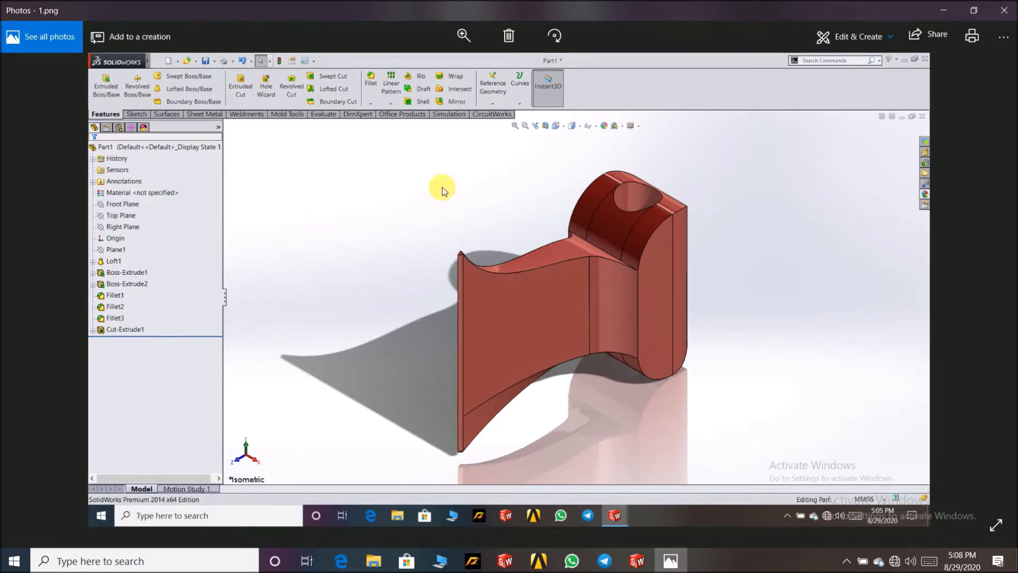
Minimize the reference image, switch to SolidWorks and create a new part document
click(941, 9)
click(637, 561)
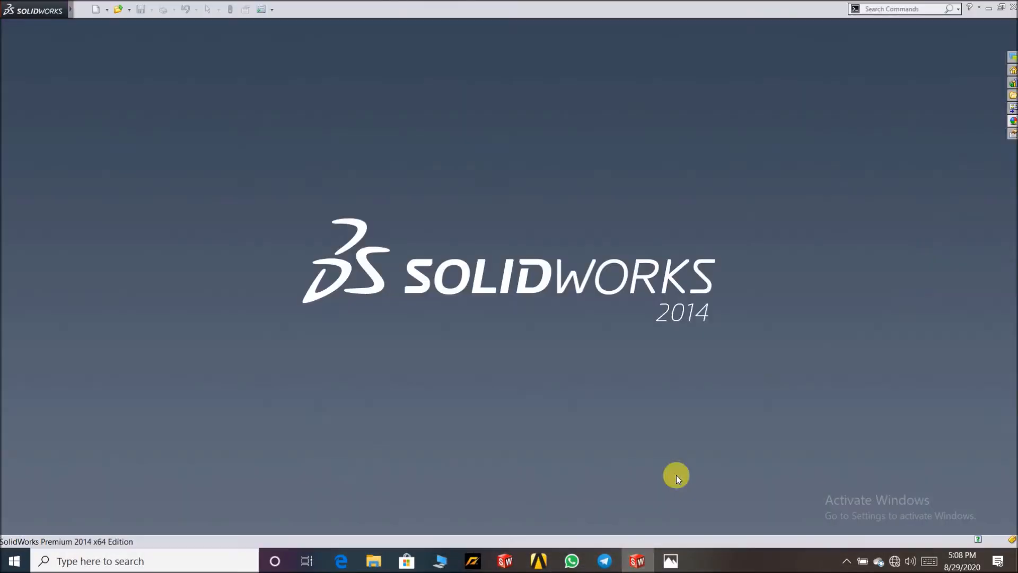
click(95, 12)
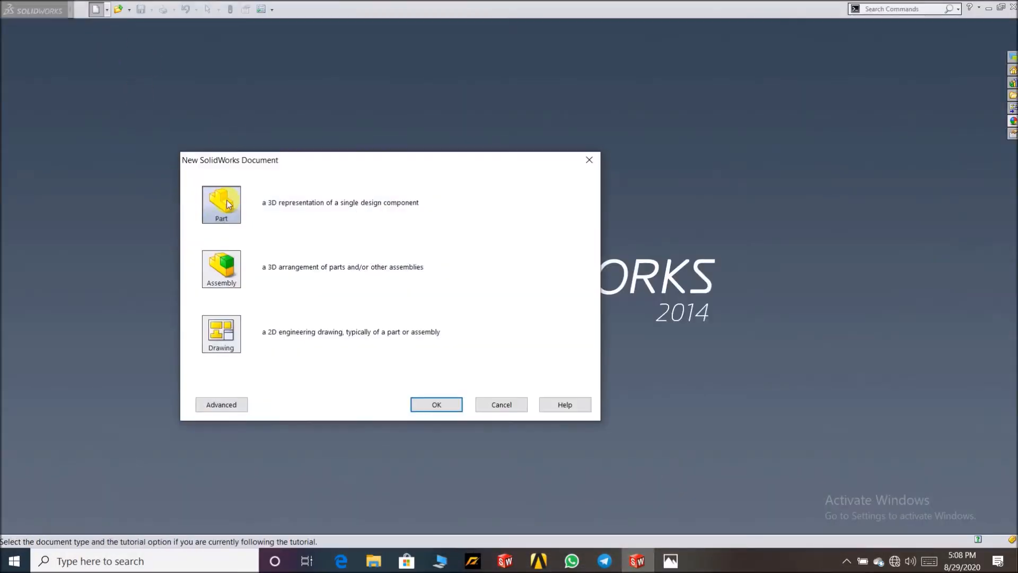
click(437, 404)
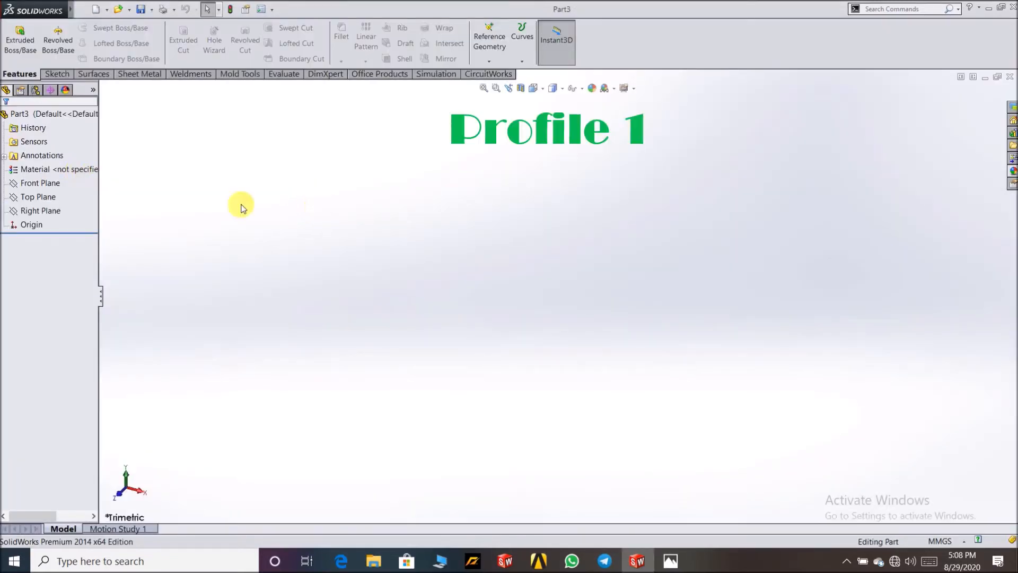
Orient the view normal to the Front Plane and start a sketch on it
click(38, 183)
right_click(38, 184)
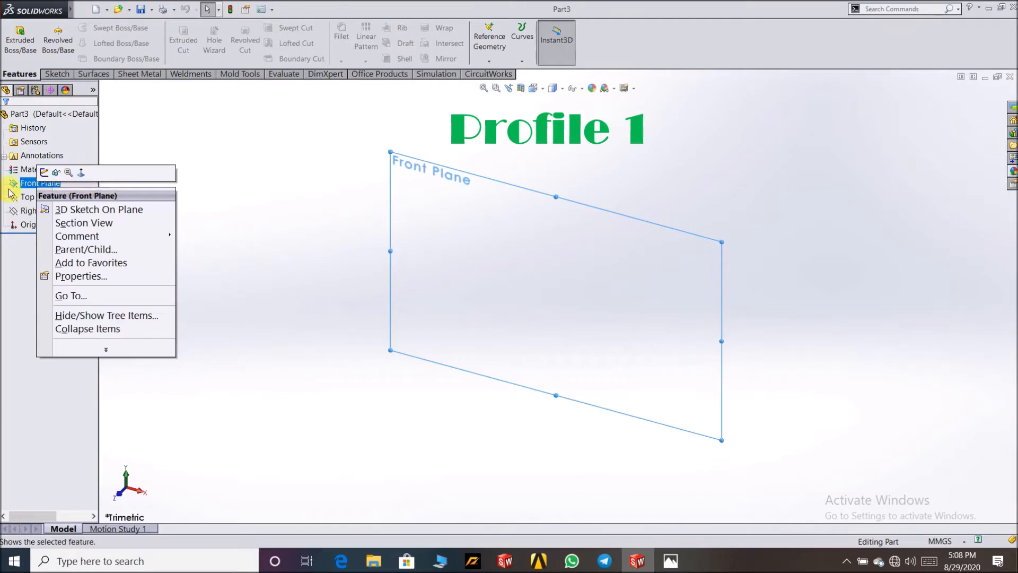
click(81, 173)
right_click(40, 185)
click(53, 165)
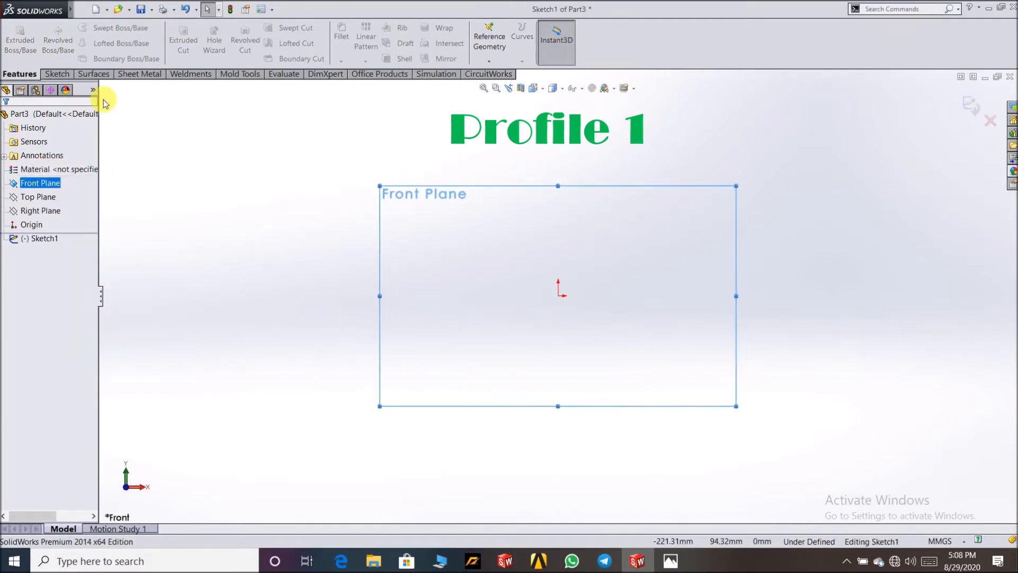
Sketch a center rectangle about 143 mm by 92 mm, centred on the origin
click(57, 74)
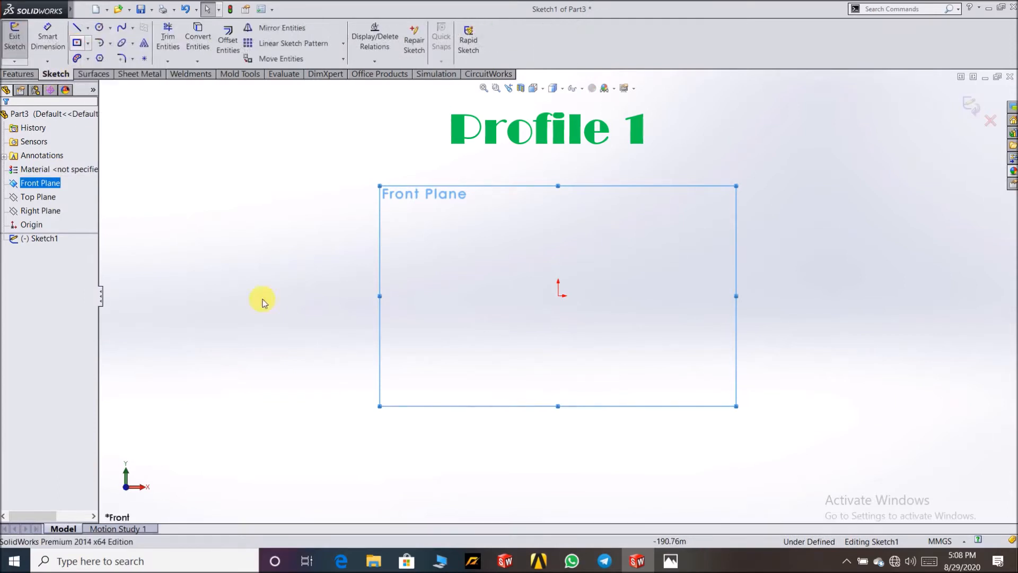
click(559, 296)
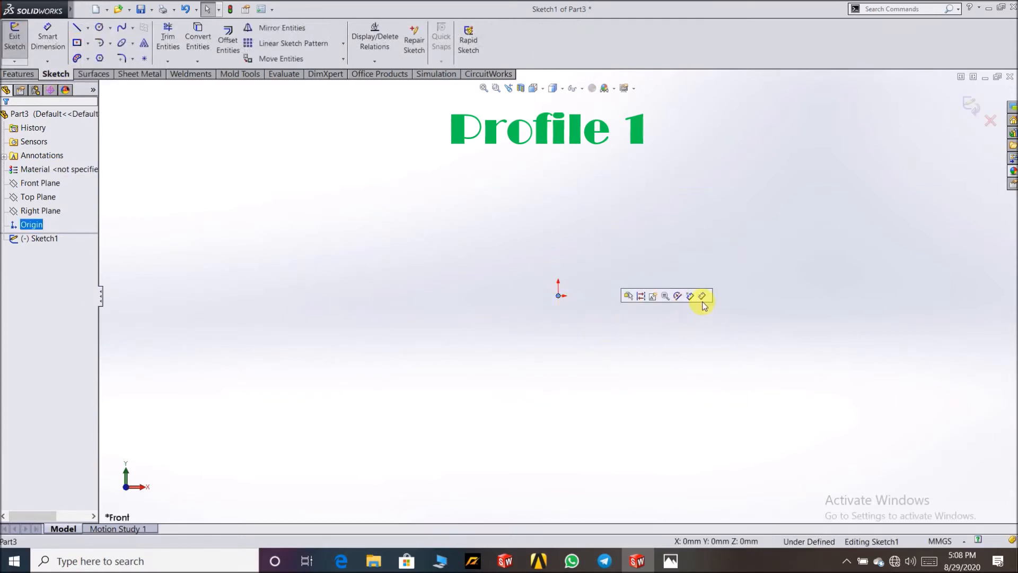
click(77, 43)
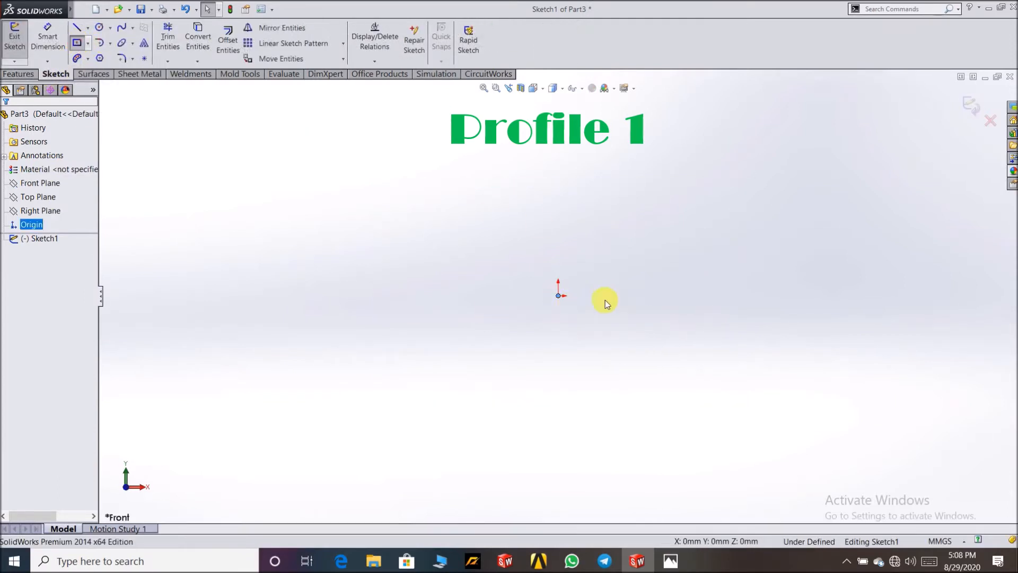
click(558, 296)
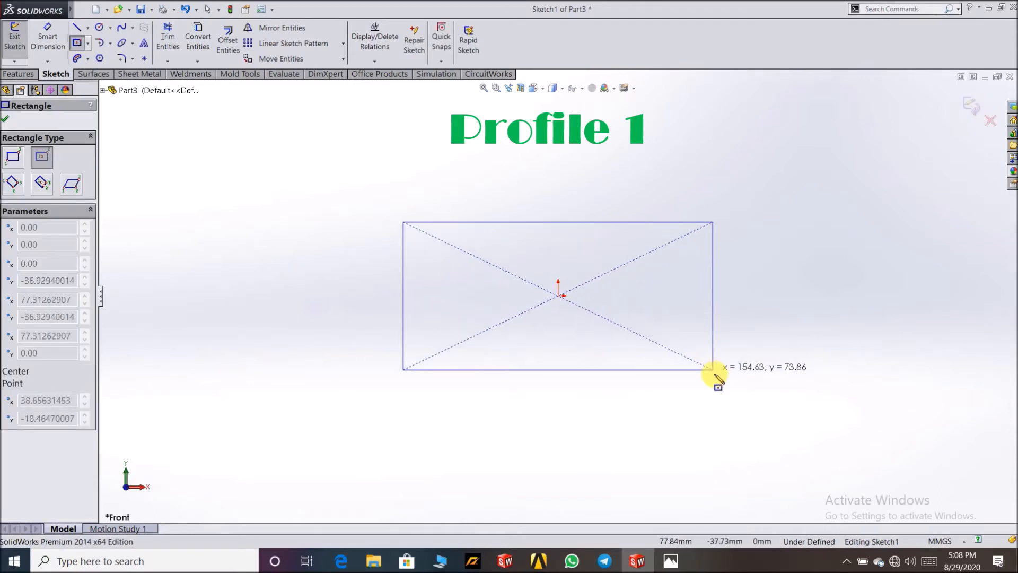
click(701, 388)
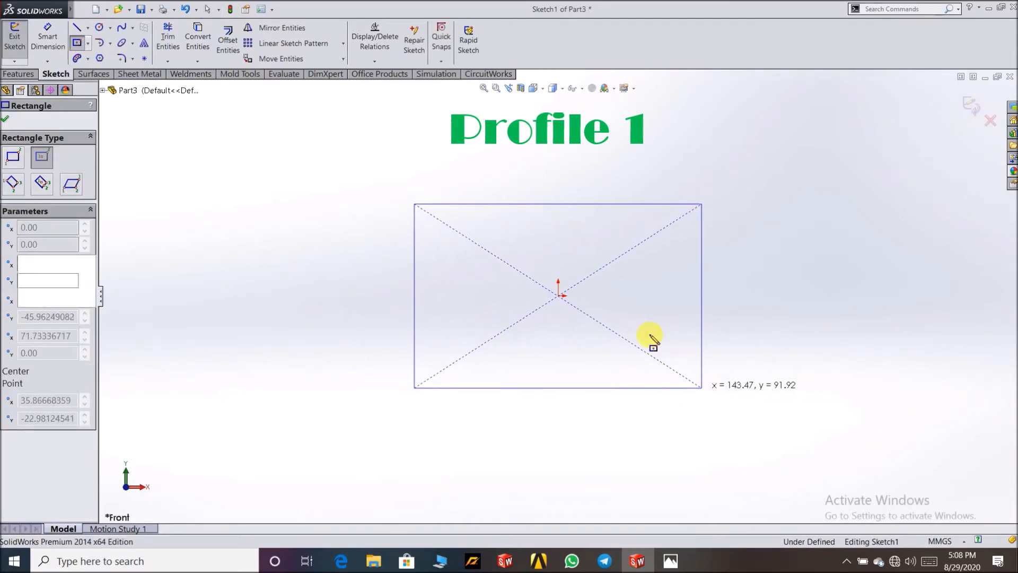
Dimension the rectangle's upper edge with Smart Dimension and set its width to 150 mm
click(51, 52)
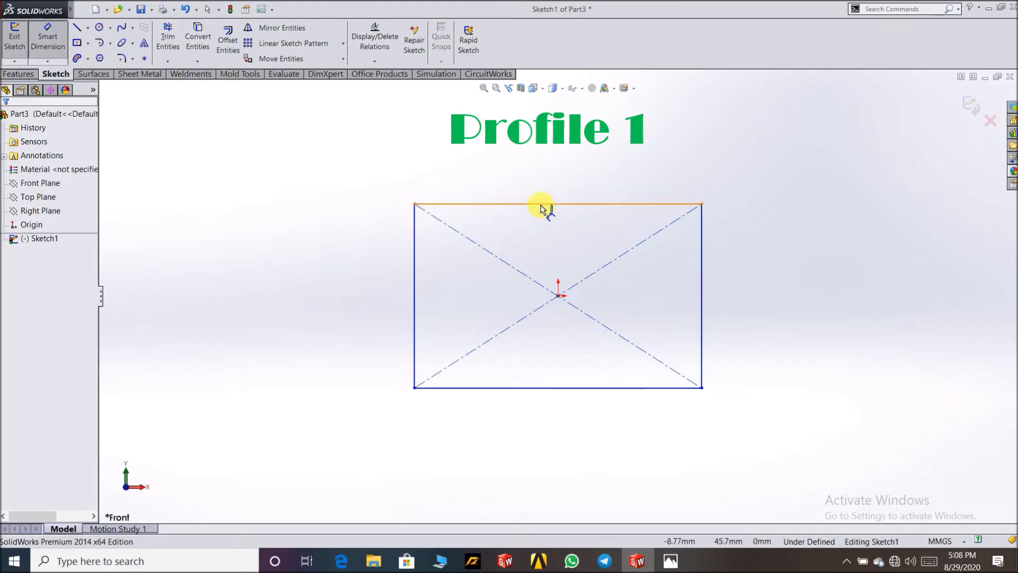
click(34, 33)
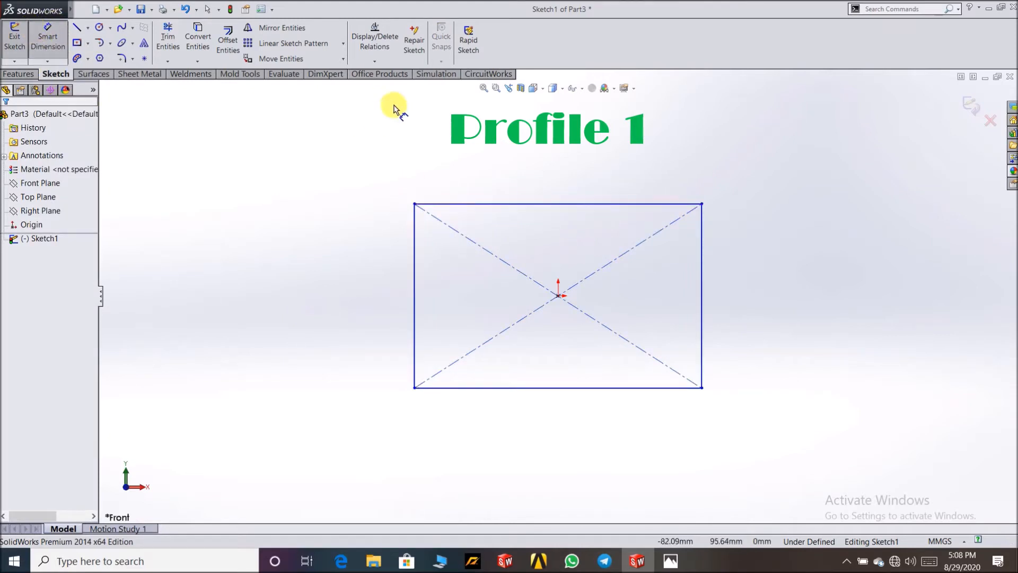
click(574, 203)
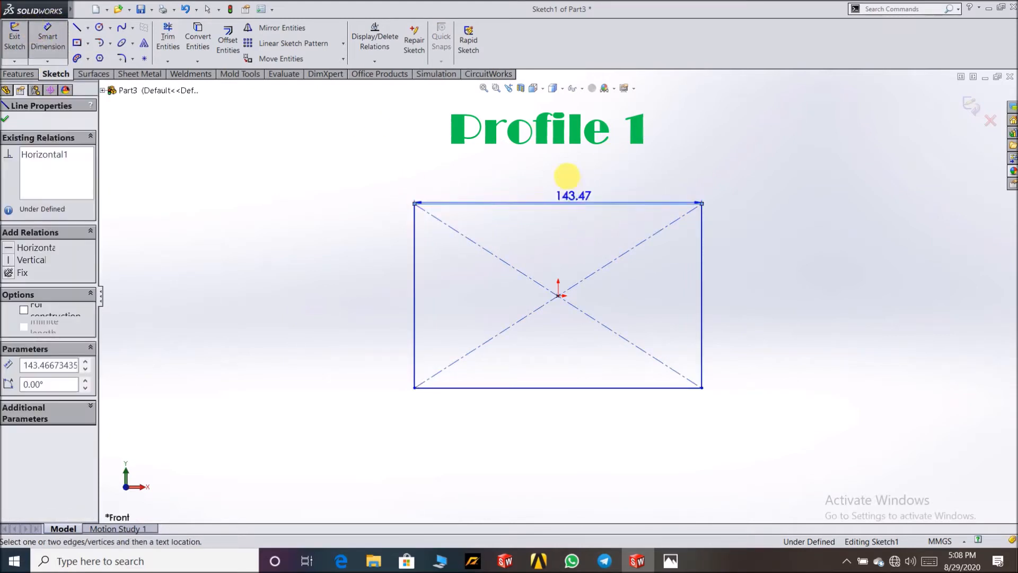
click(657, 187)
text(150)
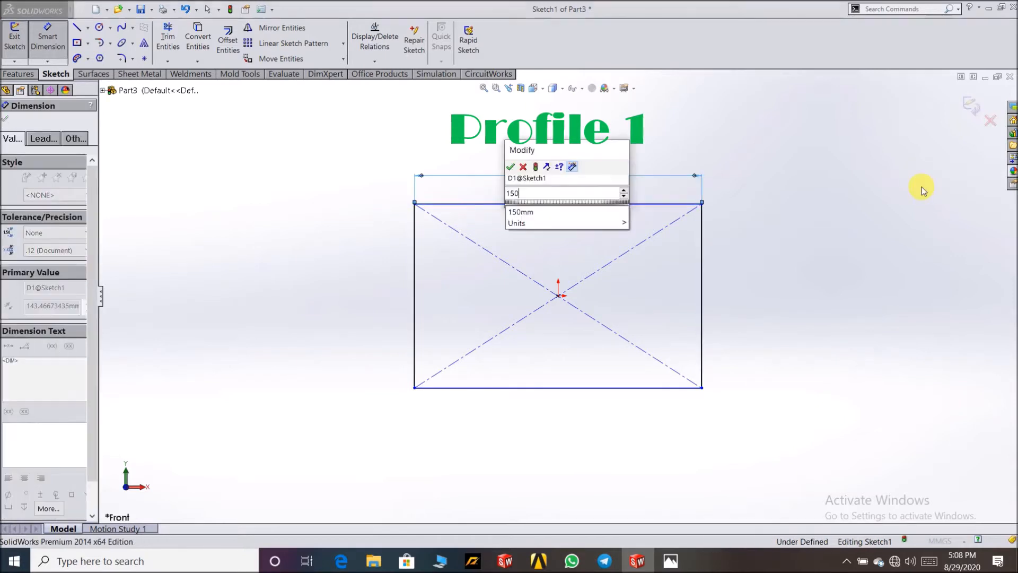
key(Return)
Dimension the rectangle's vertical side and set its height to 70 mm
click(702, 317)
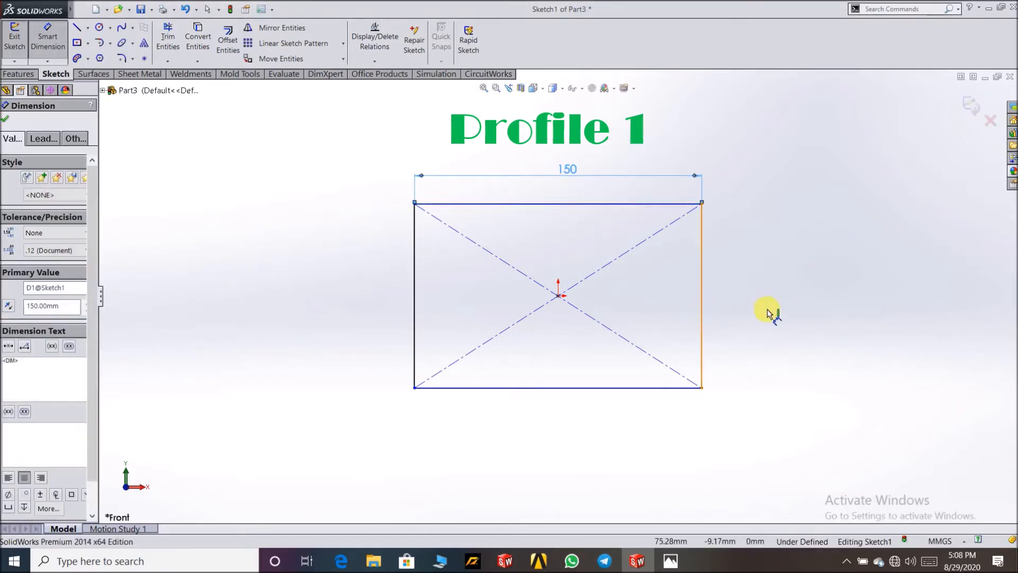
click(768, 313)
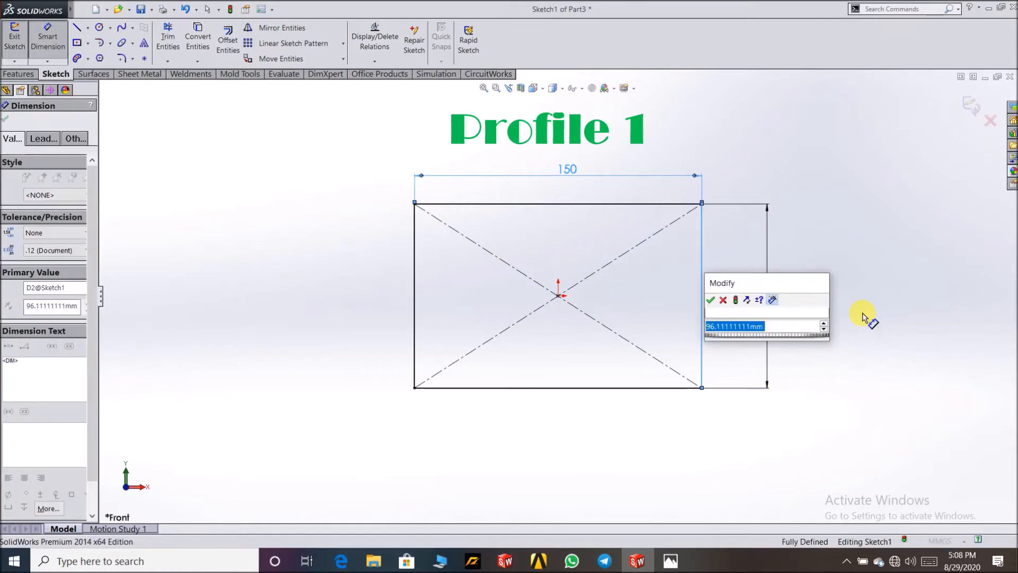
text(100)
key(Return)
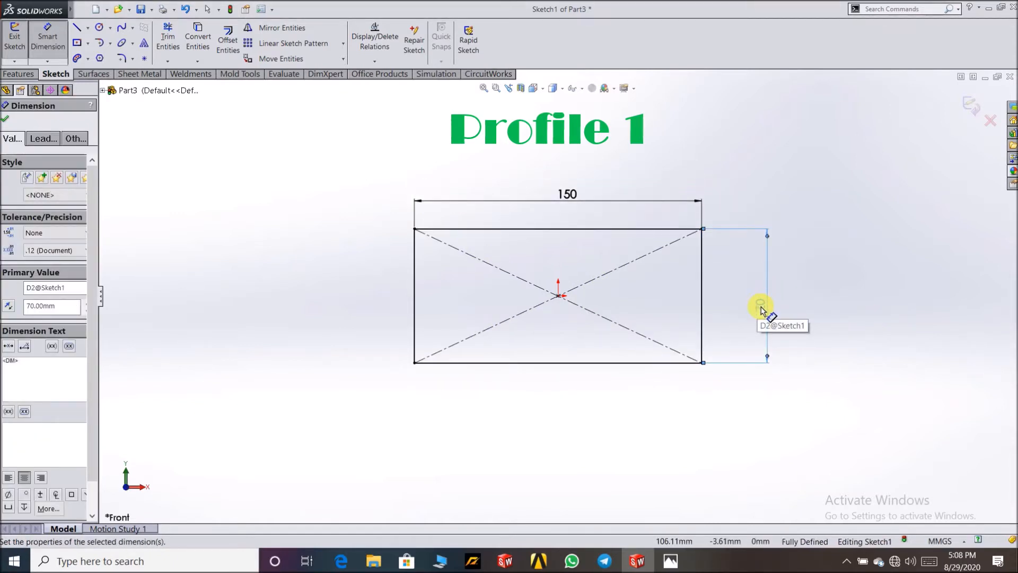
click(7, 120)
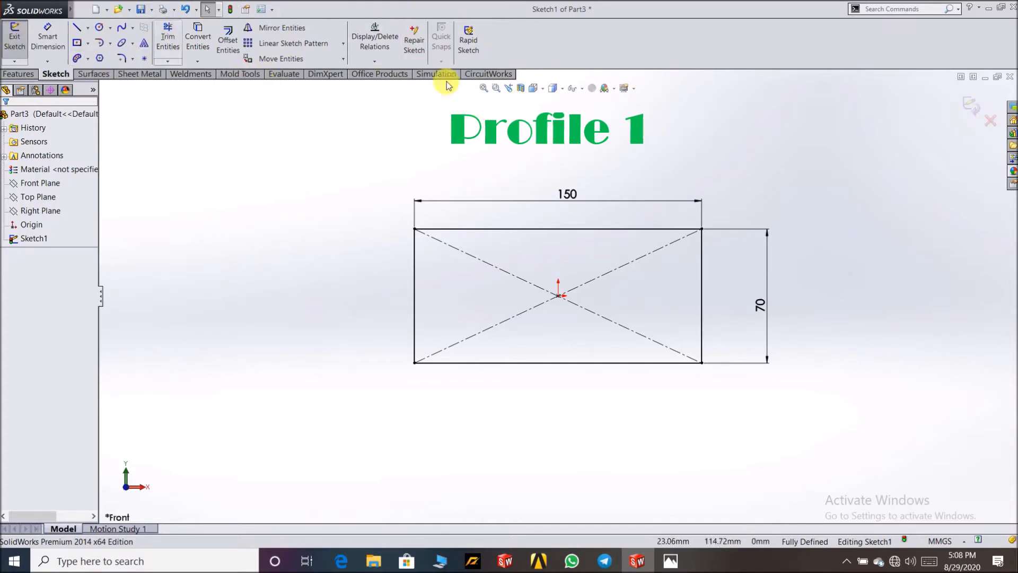
Change the rectangle's width to 100 mm and its height to 50 mm, and exit the sketch
click(571, 193)
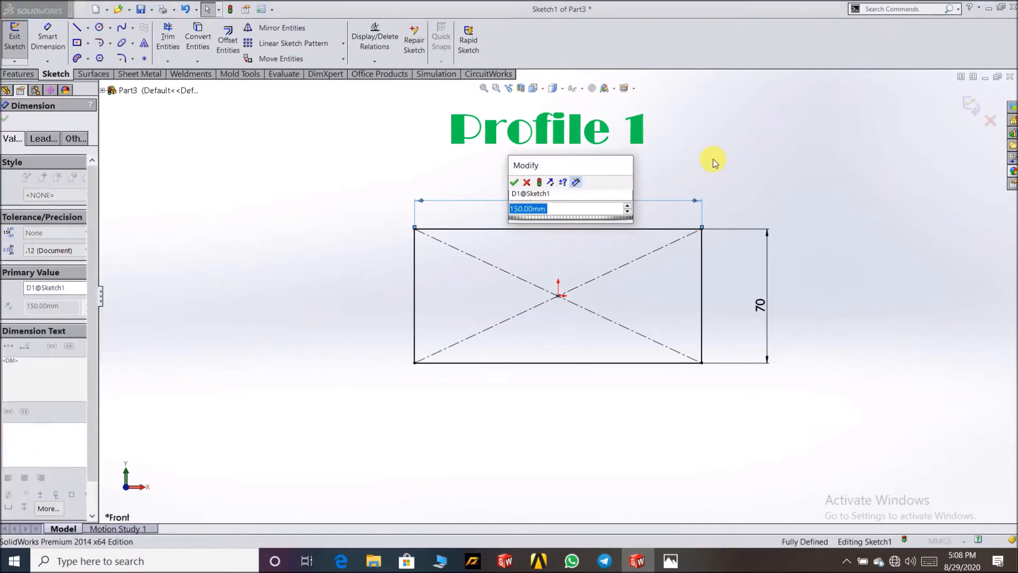
text(100)
key(Return)
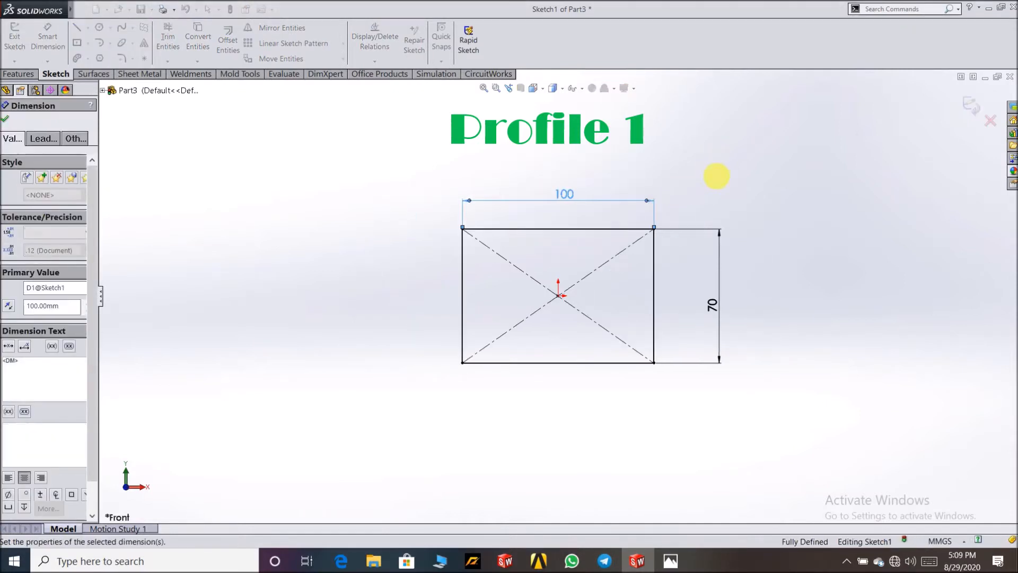
click(711, 305)
text(50)
key(Return)
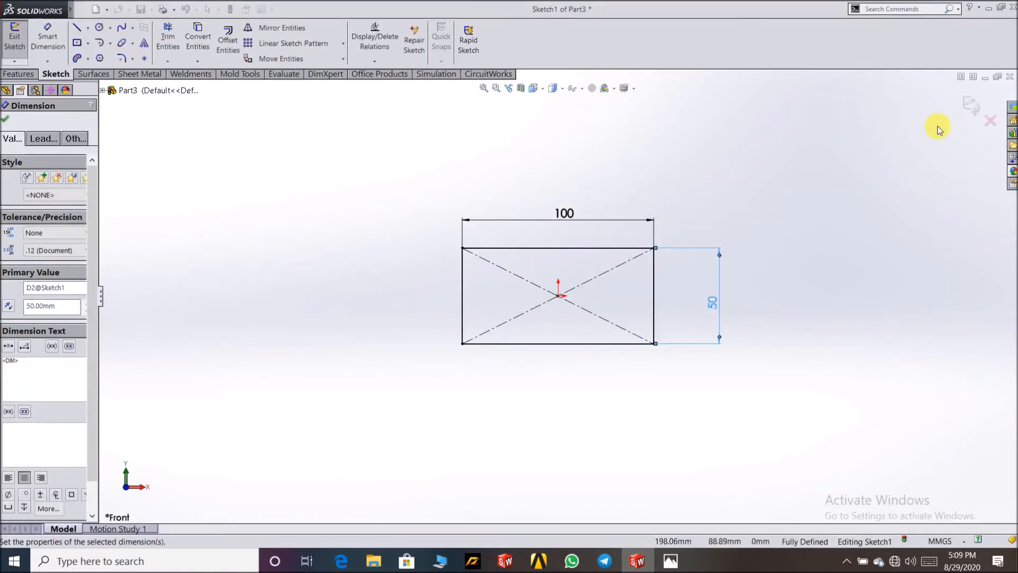
click(968, 106)
click(970, 106)
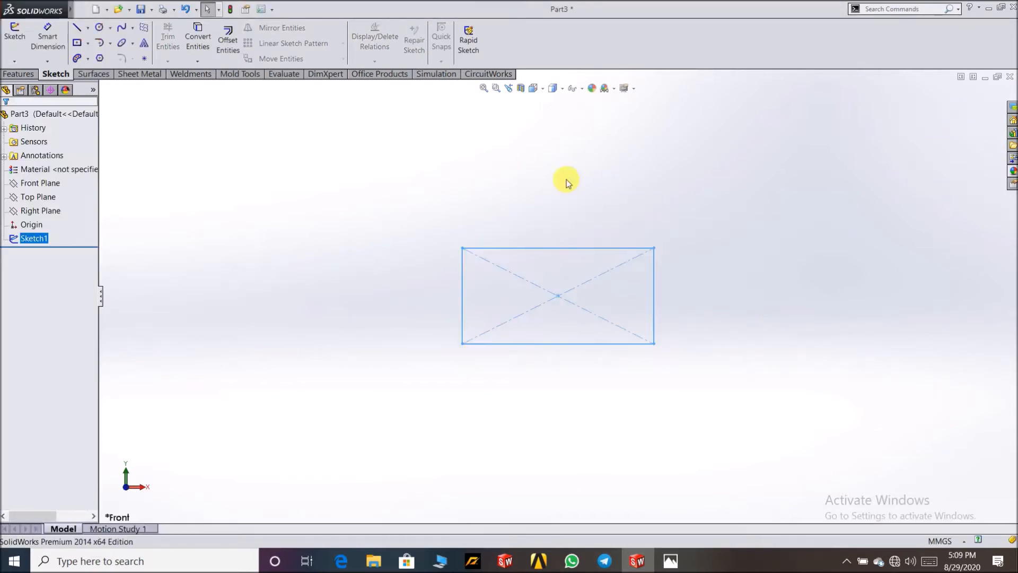
Create a reference plane offset 140 mm from the Front Plane
middle_drag(335, 327, 339, 97)
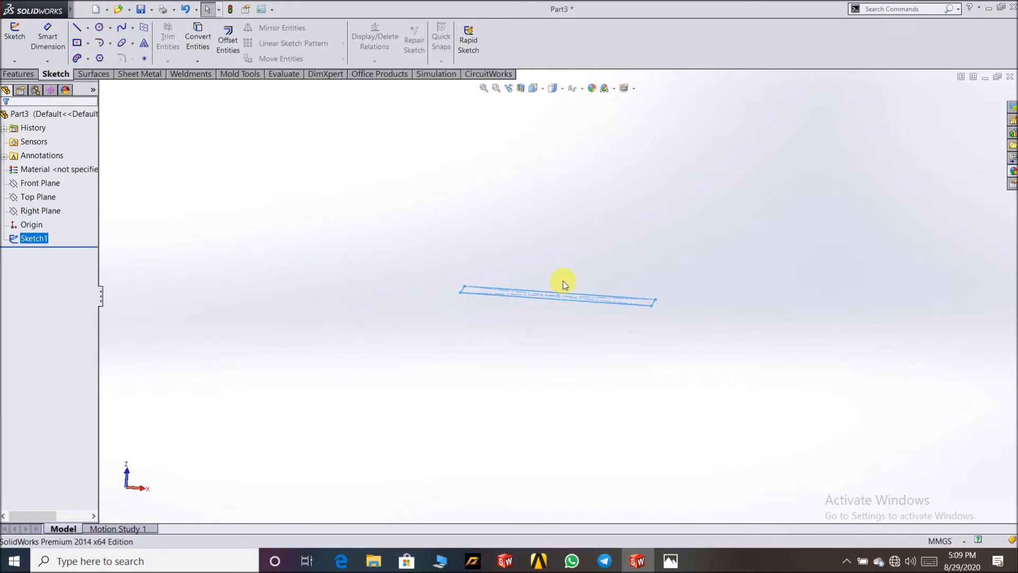
click(38, 182)
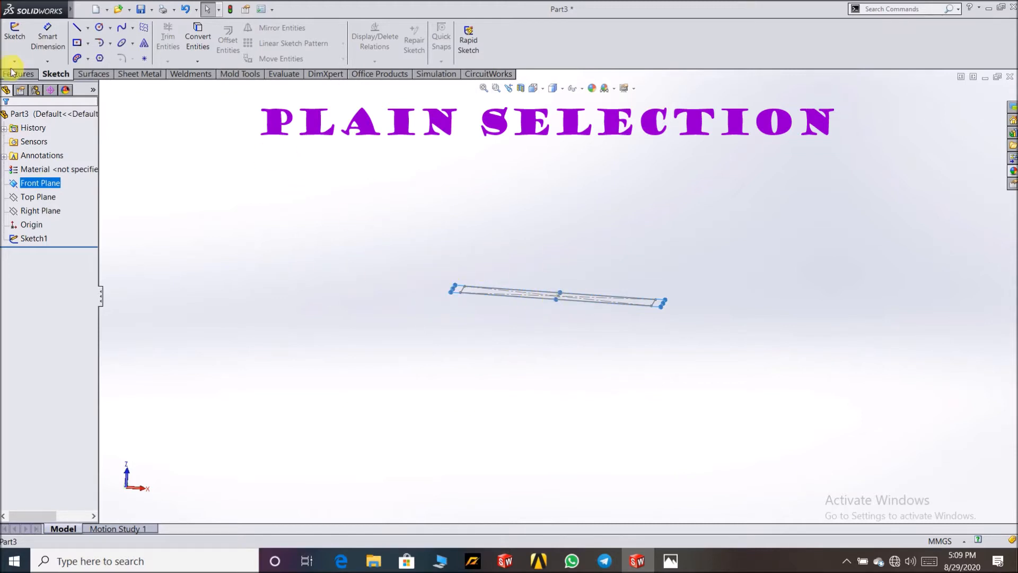
click(23, 75)
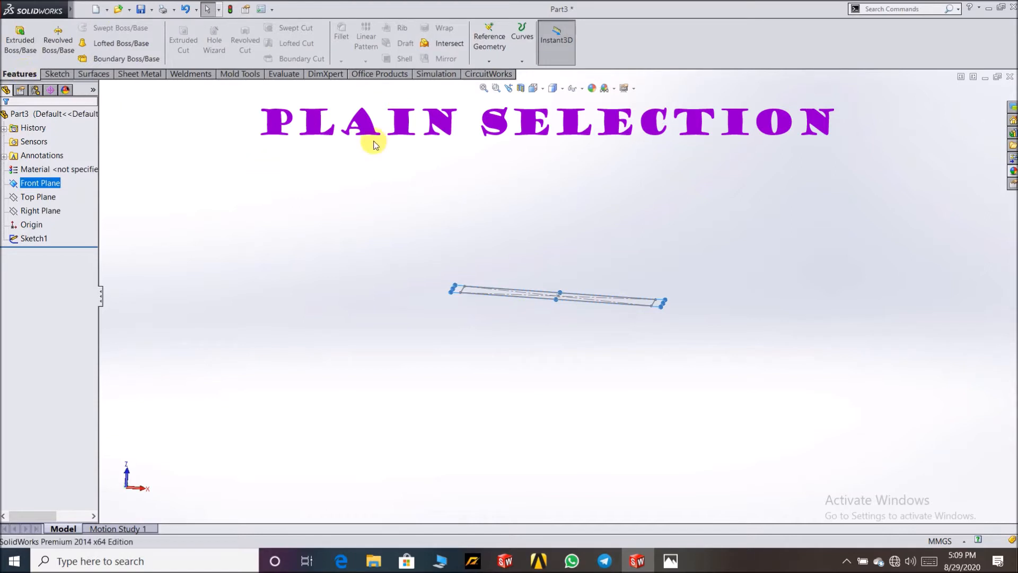
click(490, 48)
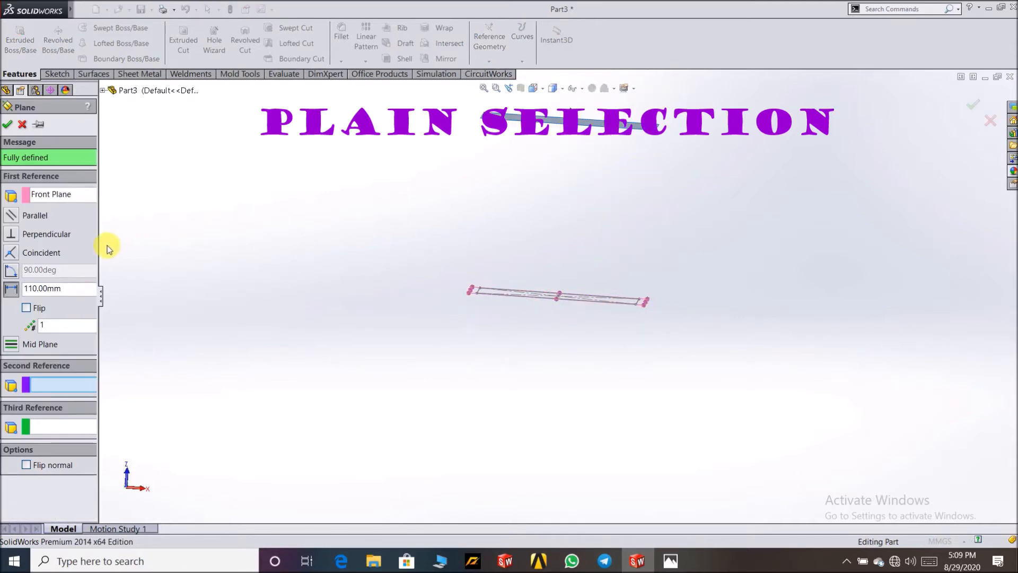
drag(104, 245, 138, 253)
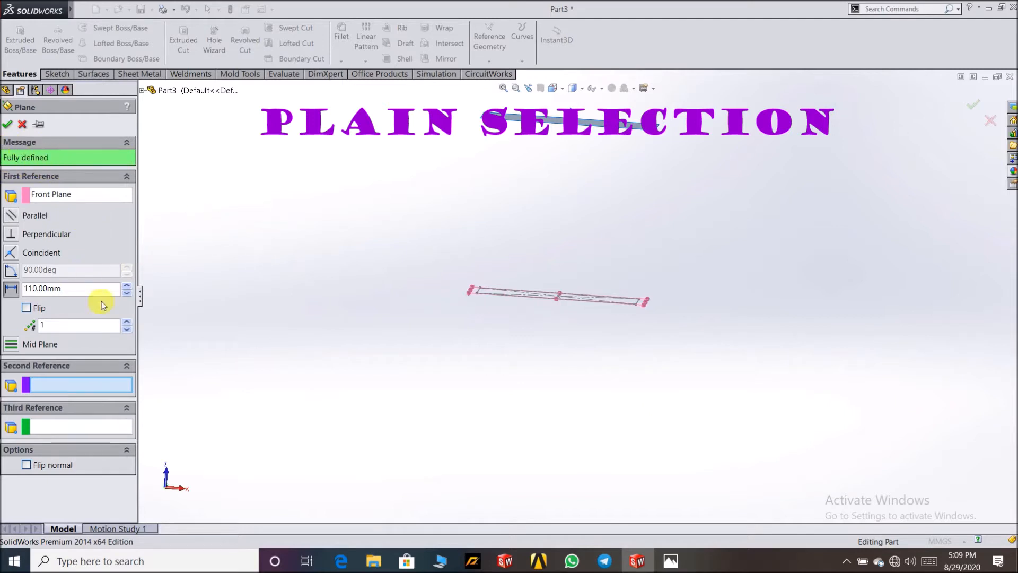
mouse_move(522, 215)
middle_down()
mouse_move(536, 198)
mouse_move(533, 253)
mouse_move(528, 211)
middle_up()
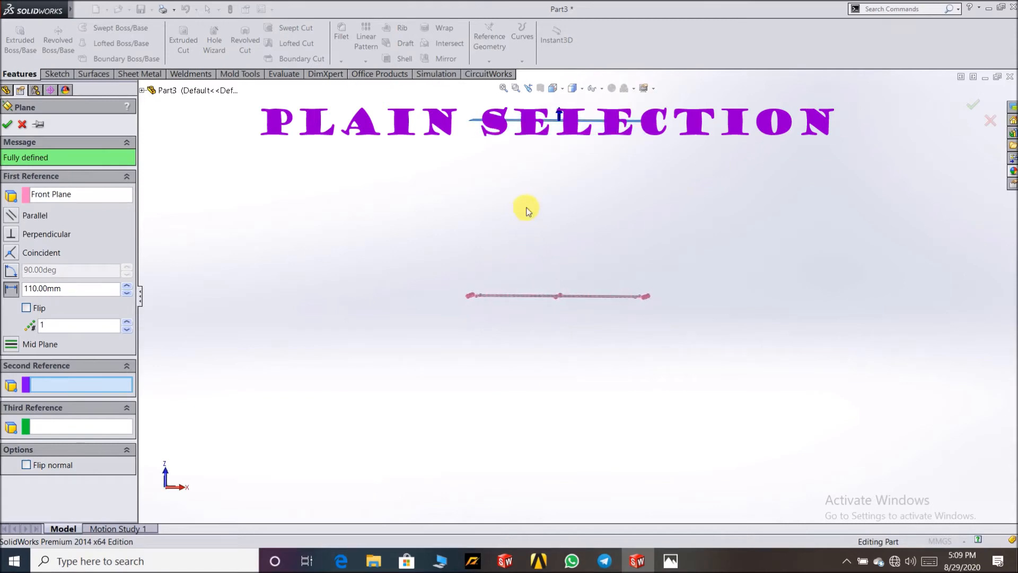
click(127, 286)
click(126, 287)
click(127, 287)
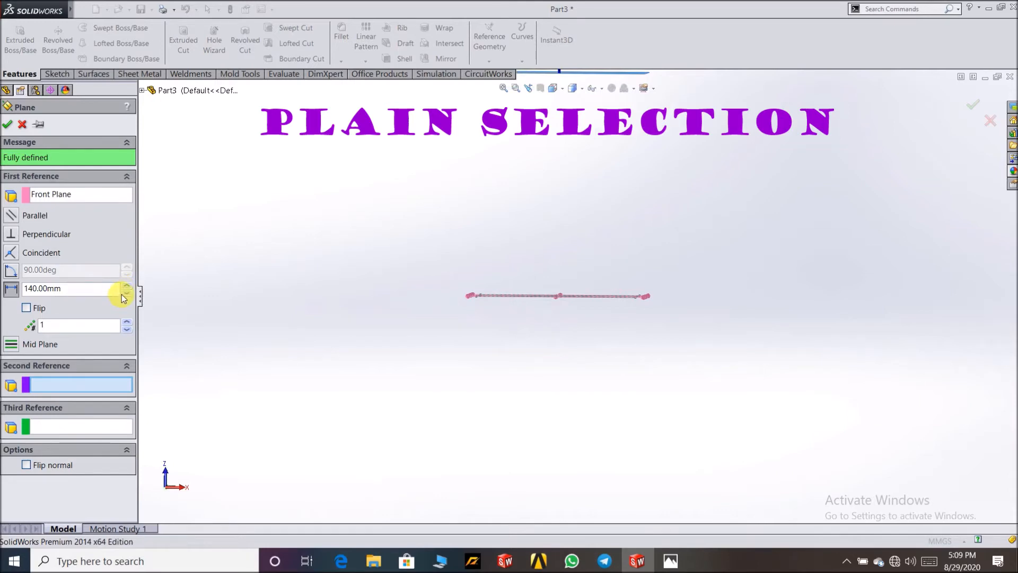
click(8, 126)
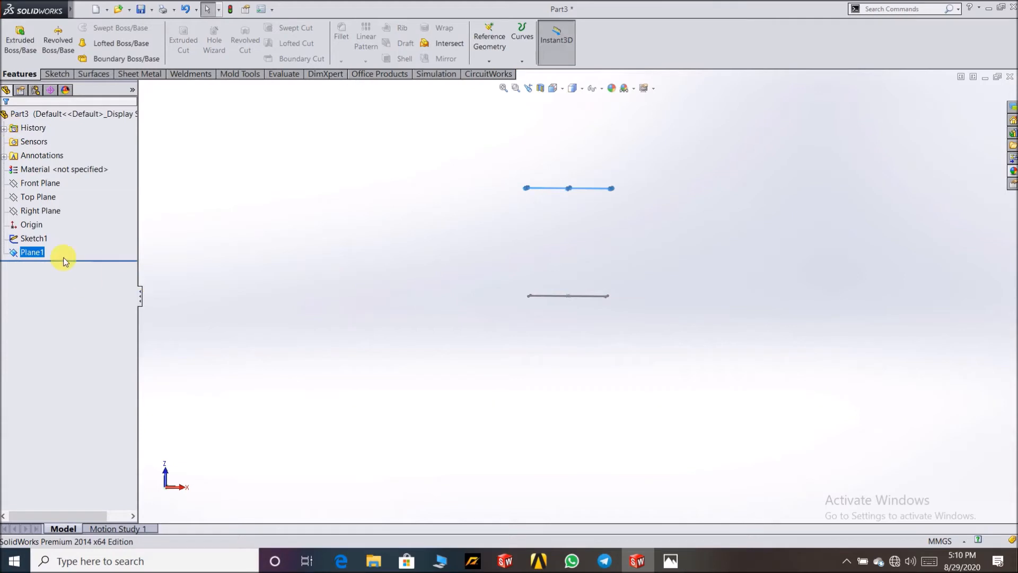
Orient the view normal to the new offset plane and start a sketch on it
right_click(40, 254)
click(79, 234)
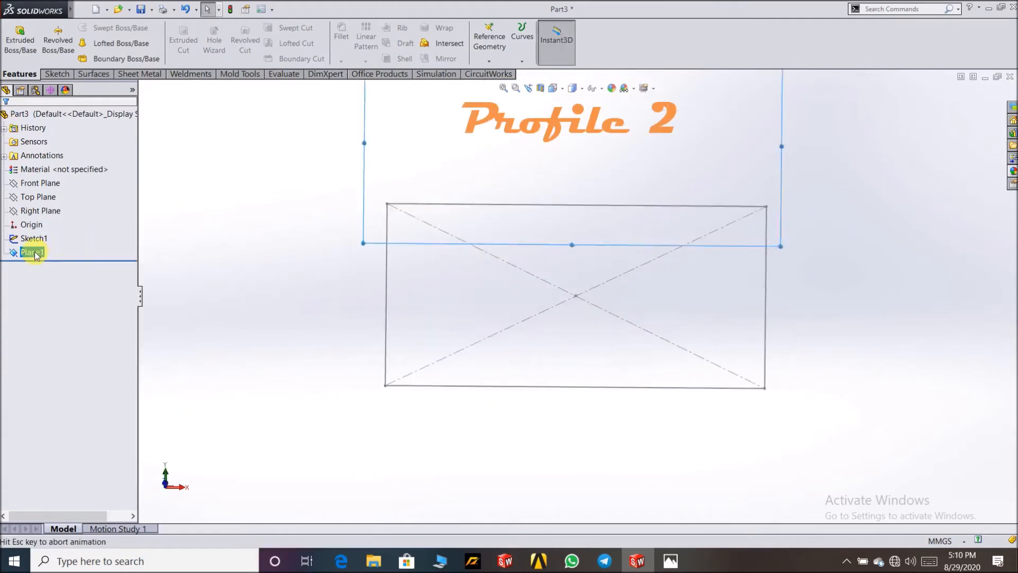
right_click(38, 253)
click(42, 234)
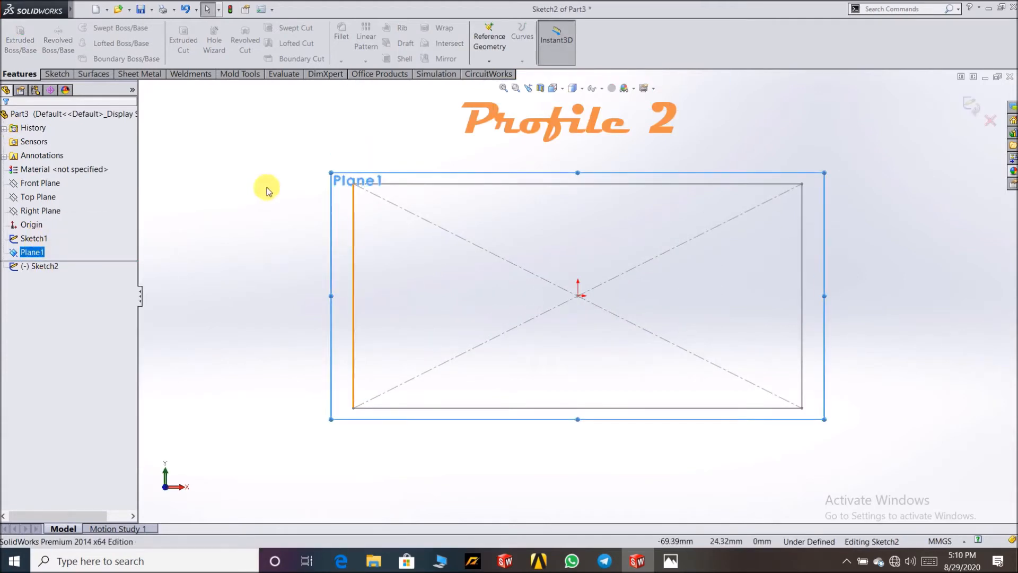
Sketch a center rectangle about 246 mm wide and 4.5 mm high, centered on the origin of the offset plane
click(57, 75)
click(77, 42)
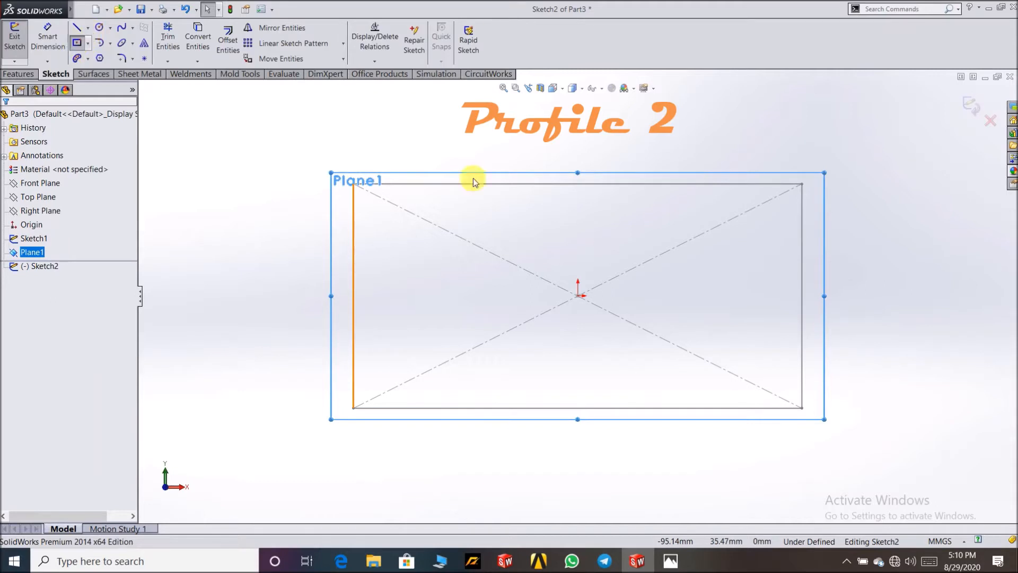
click(578, 297)
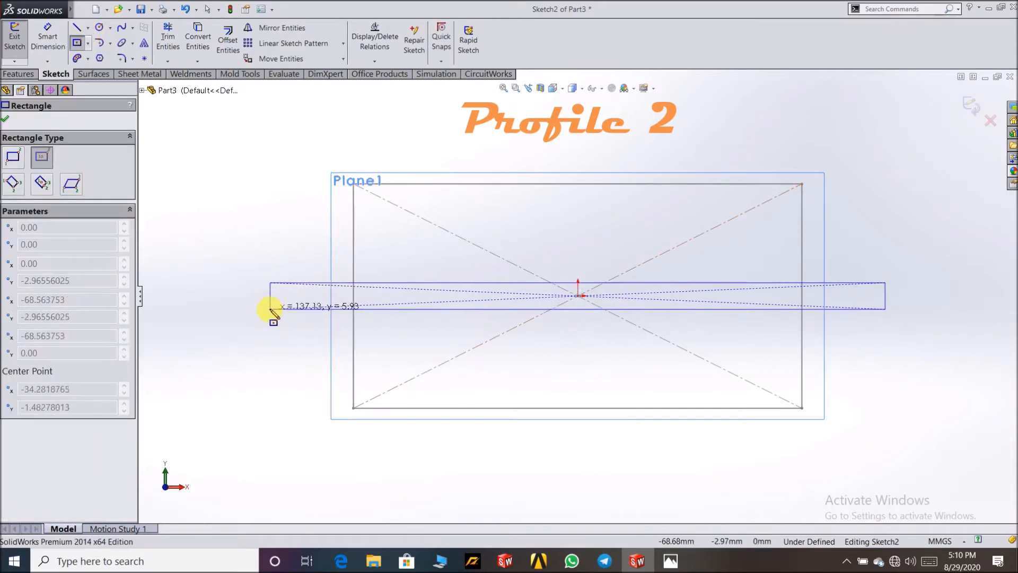
scroll(268, 313, up, 3)
scroll(268, 312, up, 2)
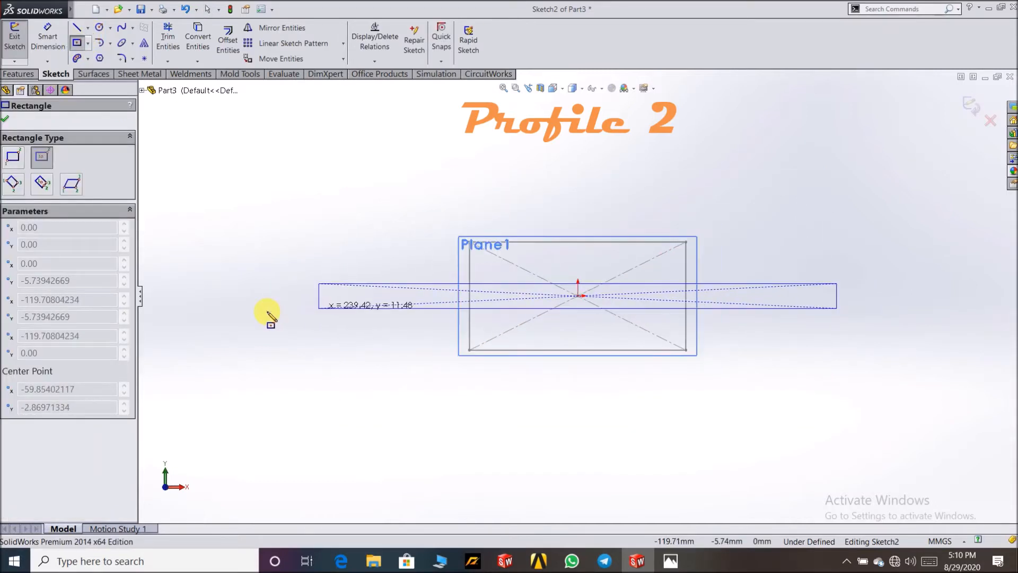
click(312, 300)
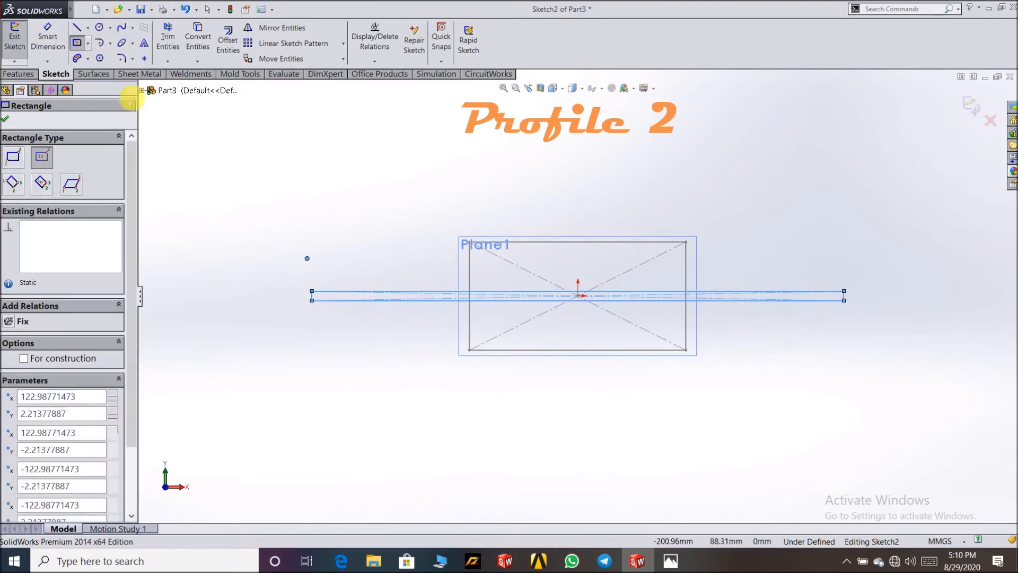
Dimension the rectangle's long upper edge and set its width to 250 mm
click(43, 38)
click(368, 293)
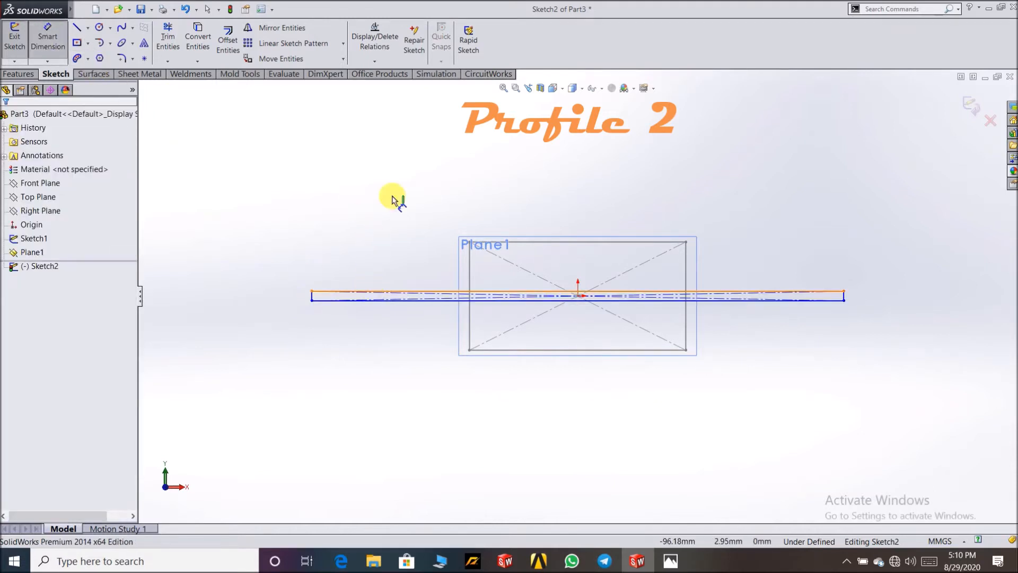
click(392, 159)
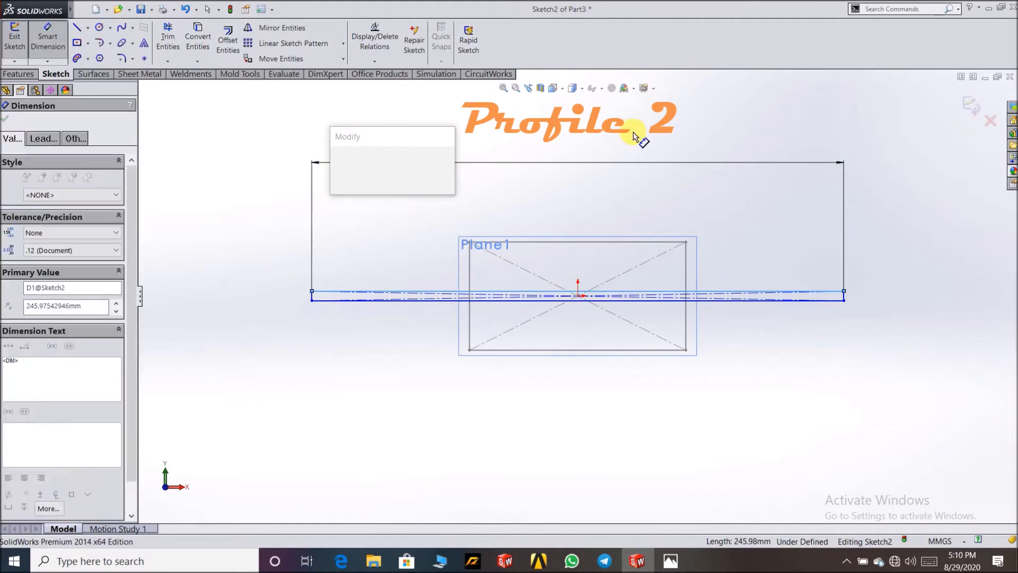
text(250)
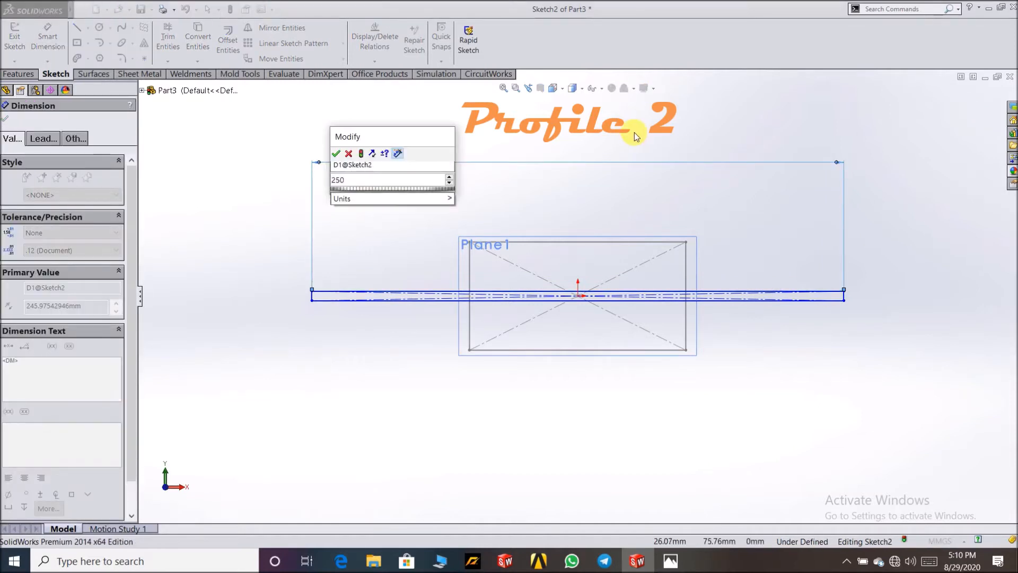
key(Return)
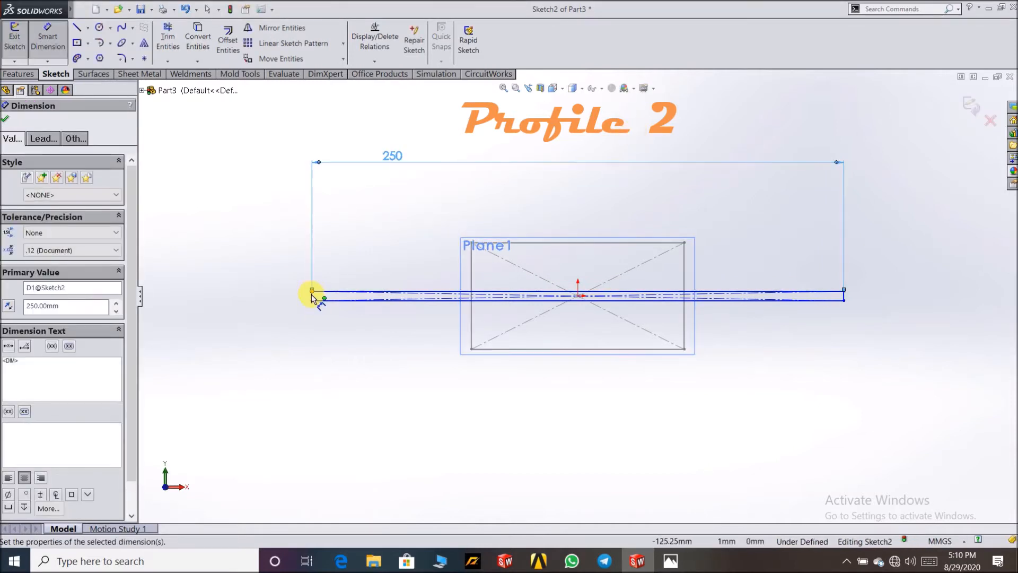
Dimension the rectangle's short vertical side, set its height to 4 mm, and exit the sketch
click(312, 297)
click(370, 352)
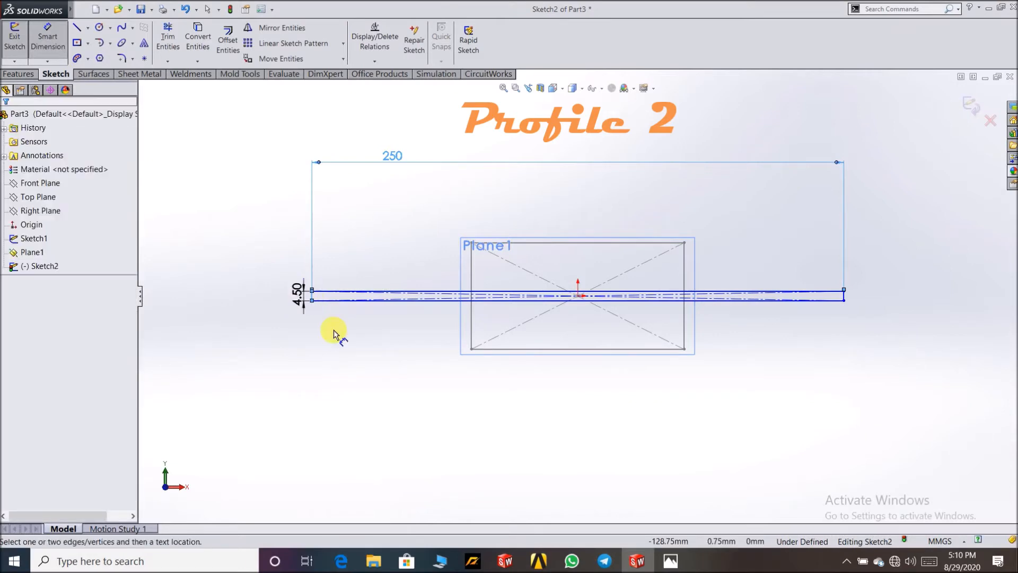
key(Return)
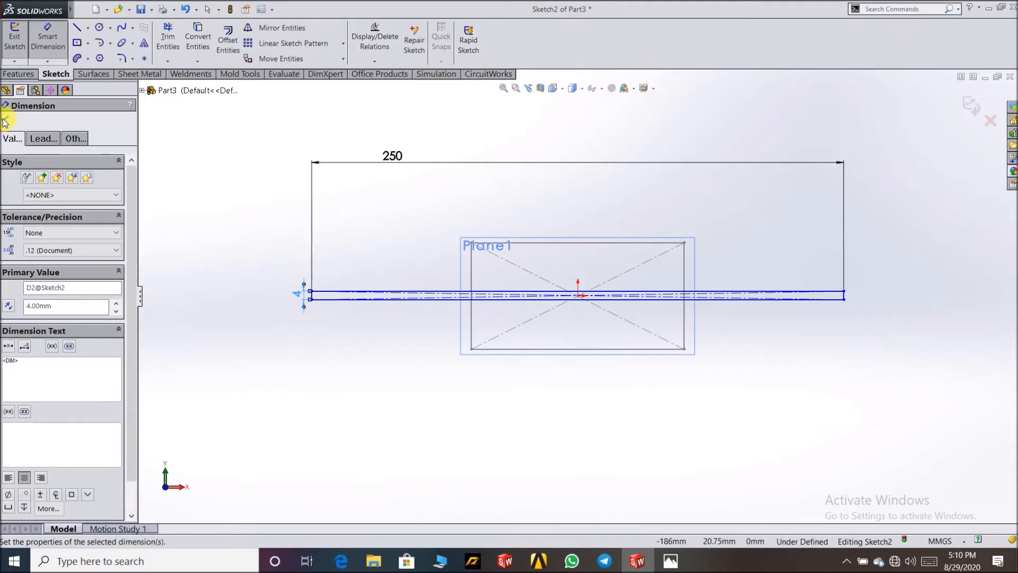
click(5, 119)
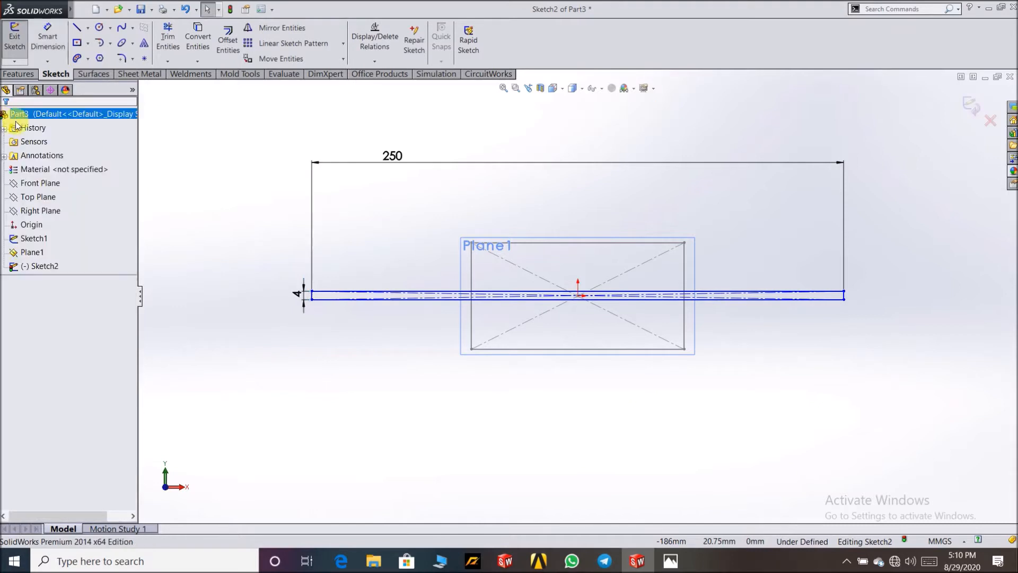
click(972, 102)
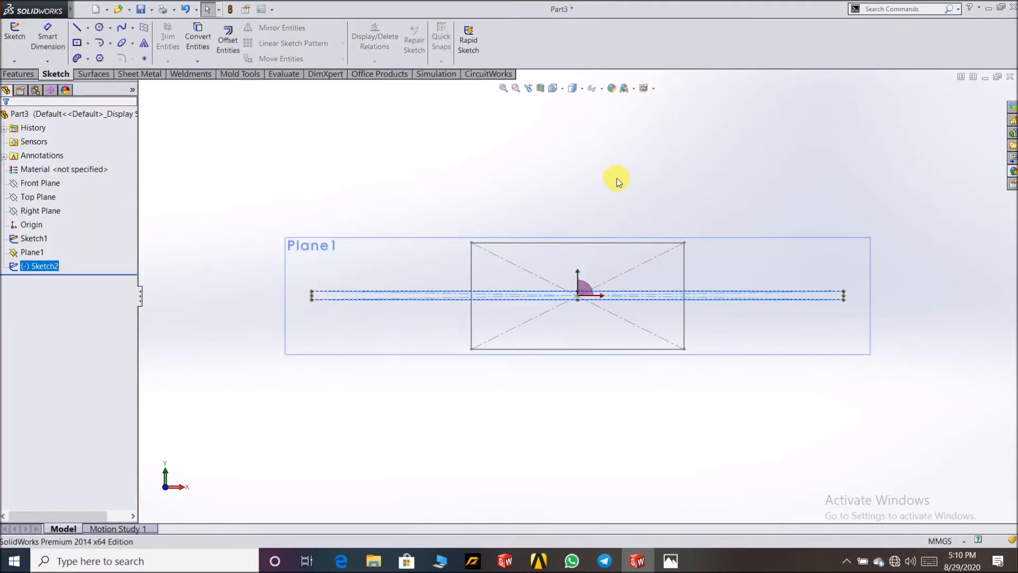
Examine the two rectangular profiles and their spacing from an angled view, including the thin profile's end
mouse_move(607, 187)
middle_down()
mouse_move(597, 304)
mouse_move(613, 345)
mouse_move(611, 397)
mouse_move(595, 391)
mouse_move(592, 362)
mouse_move(613, 344)
mouse_move(614, 310)
mouse_move(617, 353)
mouse_move(631, 312)
middle_up()
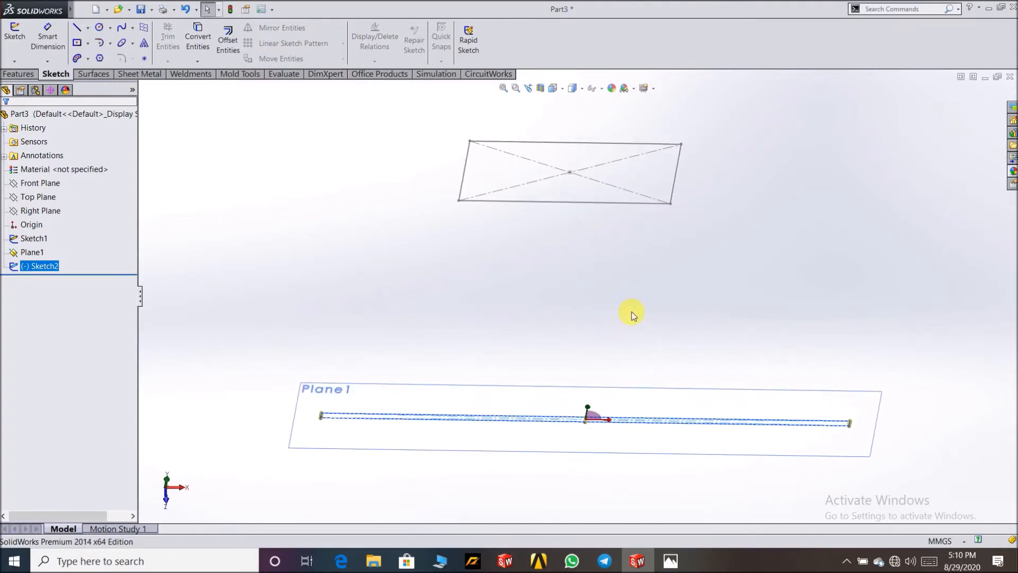
scroll(634, 321, down, 2)
scroll(620, 294, up, 2)
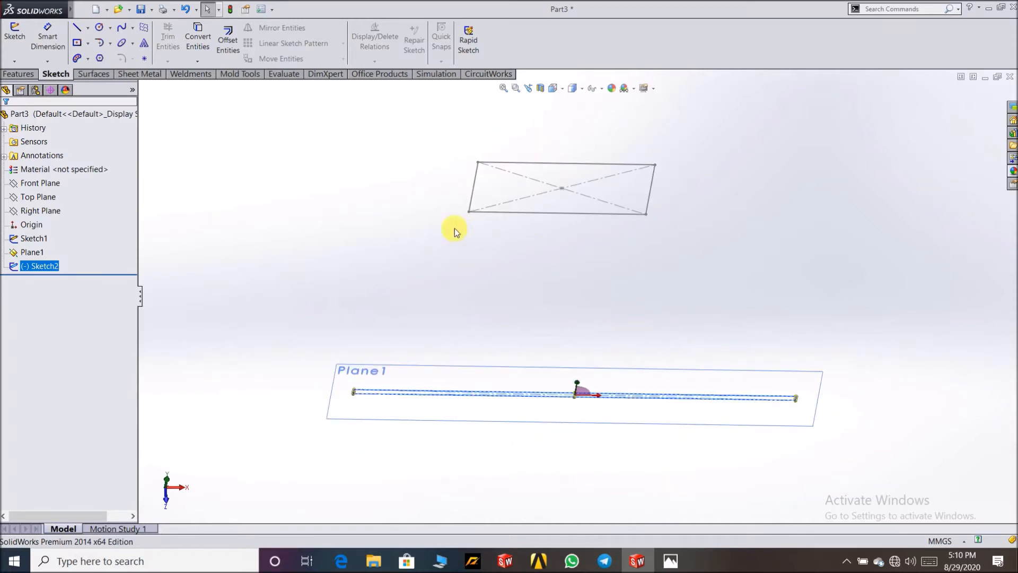
mouse_move(369, 208)
middle_down()
mouse_move(402, 232)
mouse_move(355, 218)
mouse_move(394, 231)
mouse_move(370, 218)
mouse_move(507, 206)
middle_up()
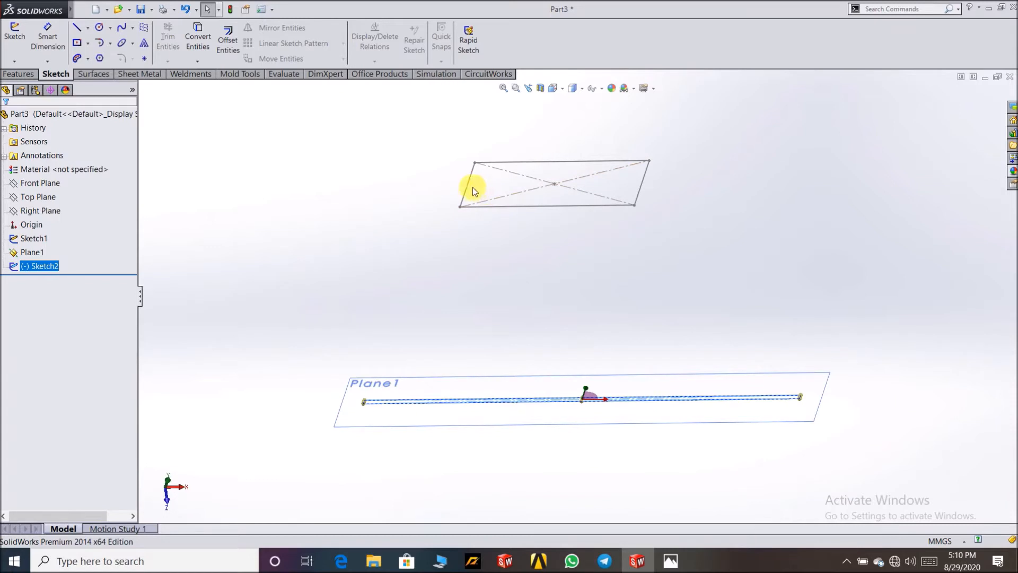
scroll(377, 392, down, 5)
scroll(451, 361, down, 3)
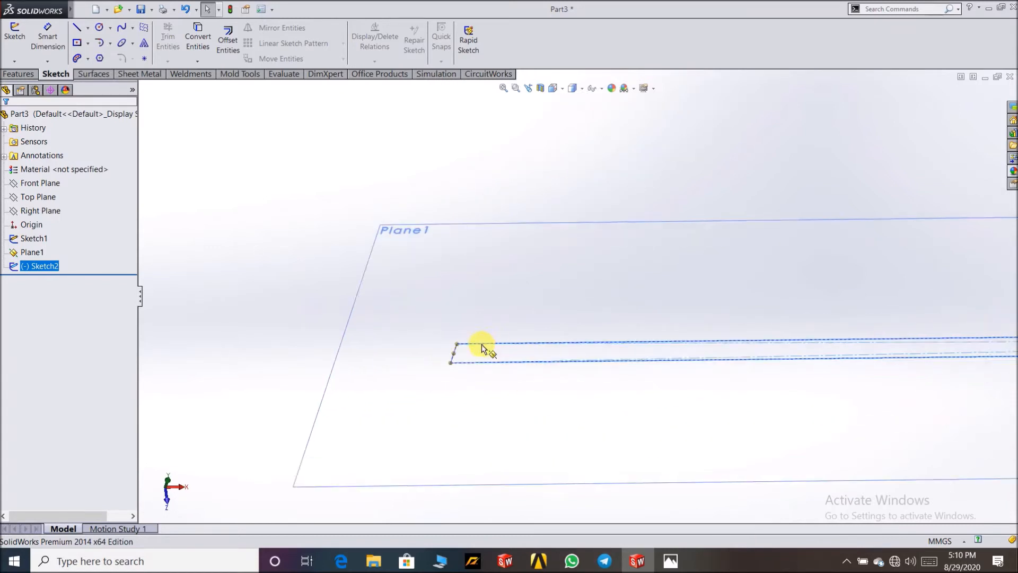
scroll(451, 352, up, 6)
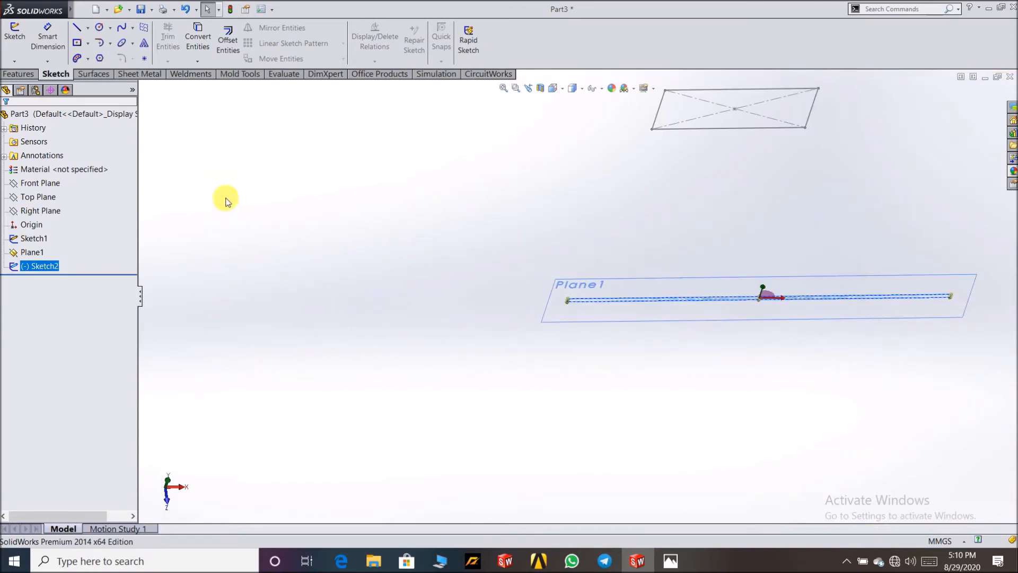
Start a sketch on the Top Plane for the loft paths
click(43, 197)
mouse_move(625, 198)
middle_down()
mouse_move(645, 239)
mouse_move(663, 325)
mouse_move(716, 364)
mouse_move(746, 371)
mouse_move(729, 366)
mouse_move(773, 271)
middle_up()
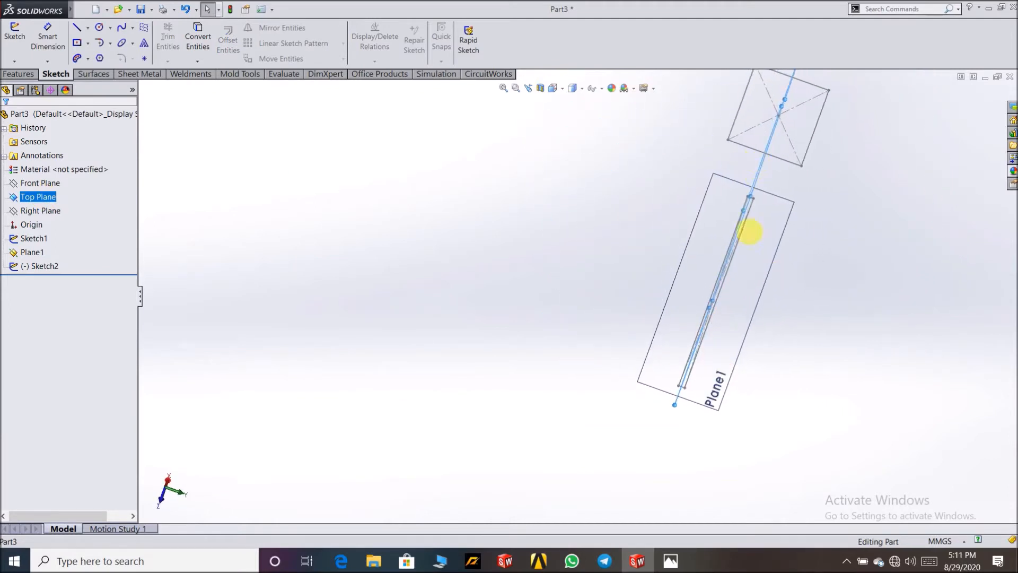
right_click(38, 201)
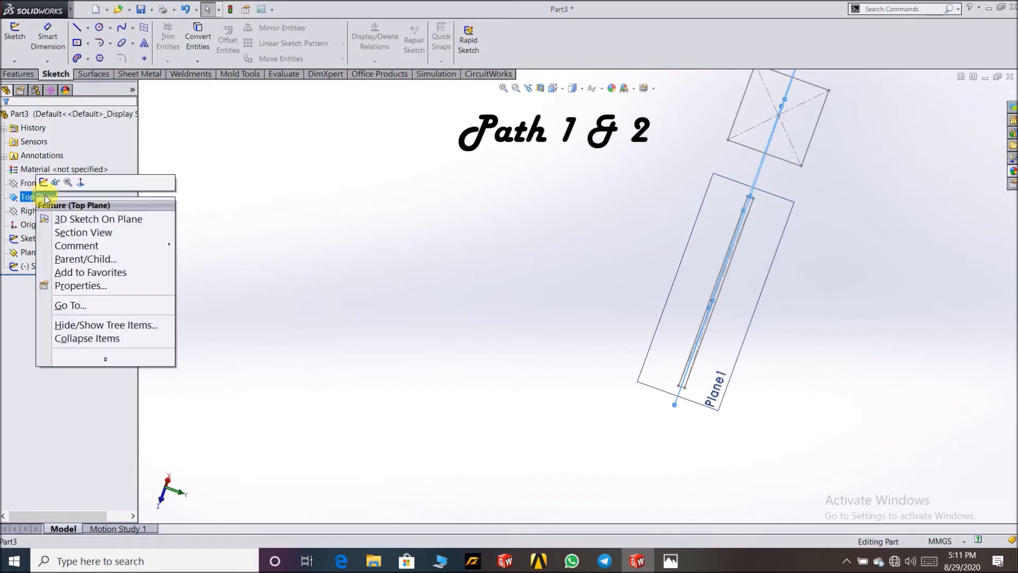
click(42, 202)
right_click(38, 201)
click(29, 178)
Draw a spline from the small profile's right end through one interior point to the 250 mm profile's right end
click(121, 28)
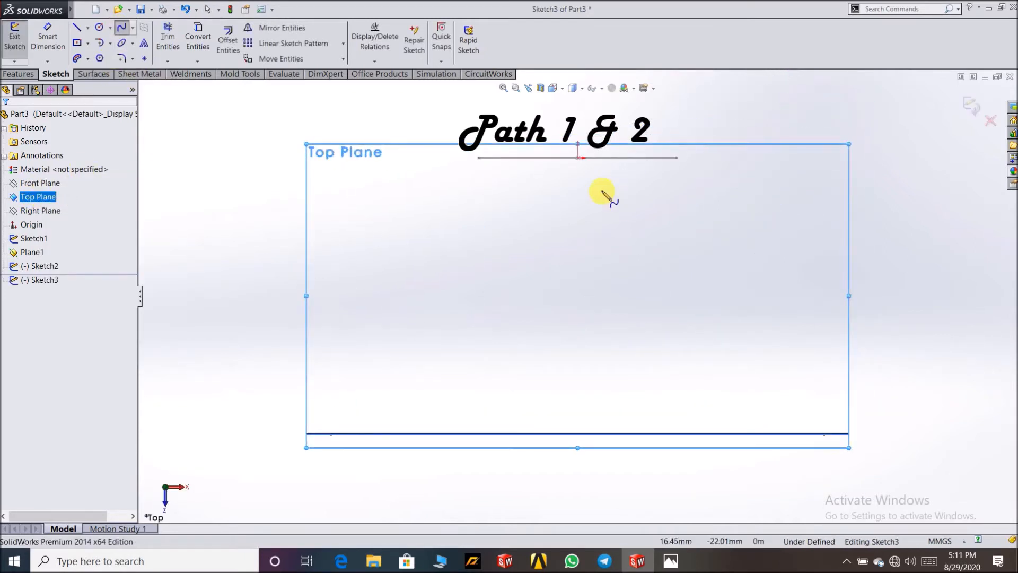
click(676, 157)
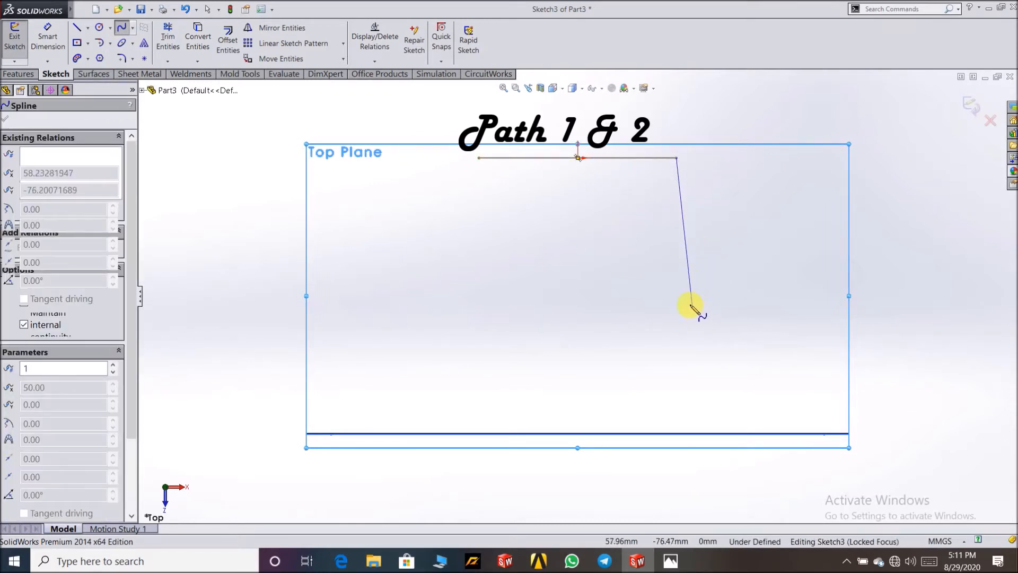
click(686, 277)
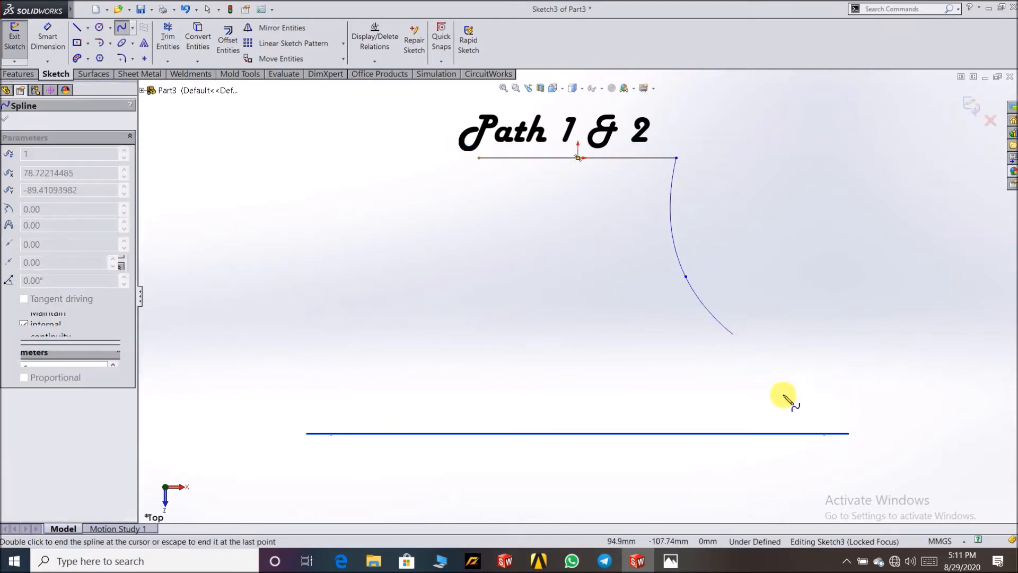
click(825, 433)
click(826, 312)
right_click(825, 313)
click(884, 229)
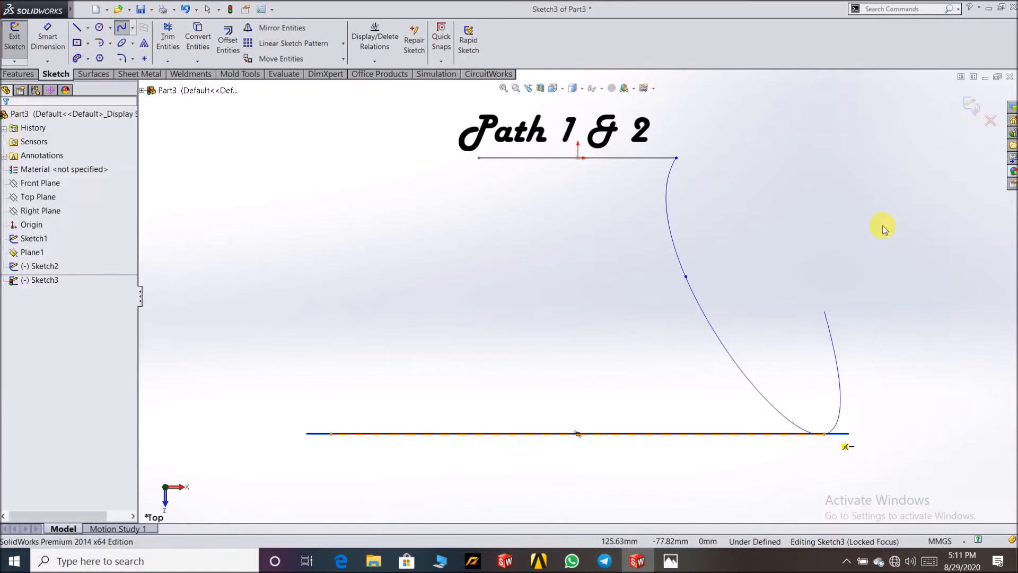
Draw a second spline from the small profile's left end through three interior points to the 250 mm profile's left end
click(120, 28)
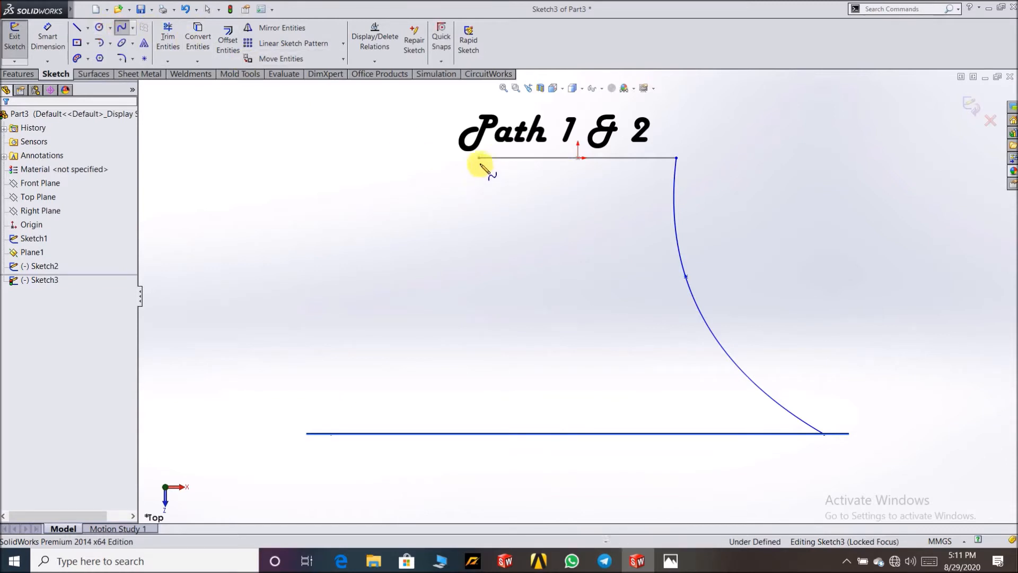
click(478, 158)
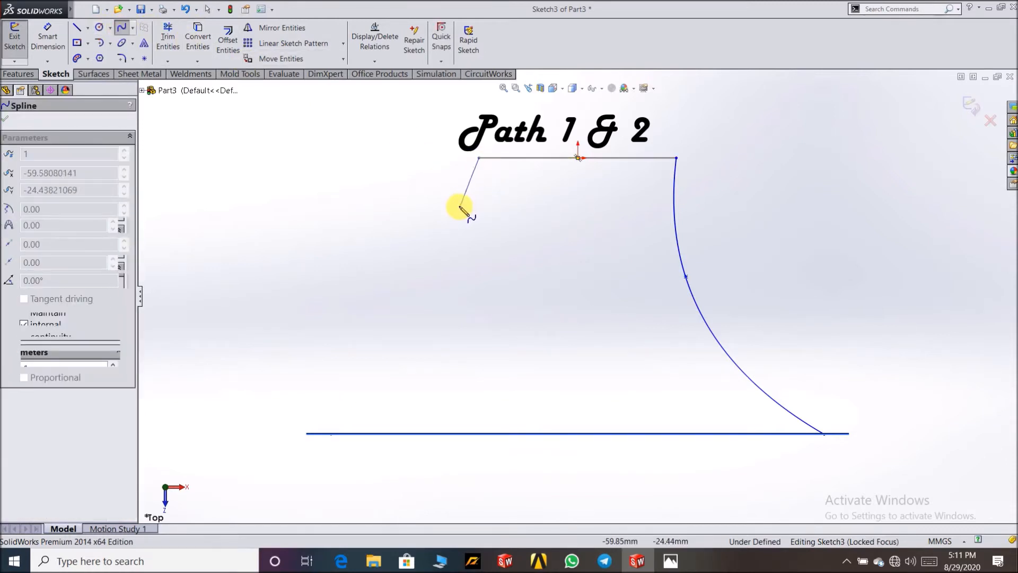
click(456, 204)
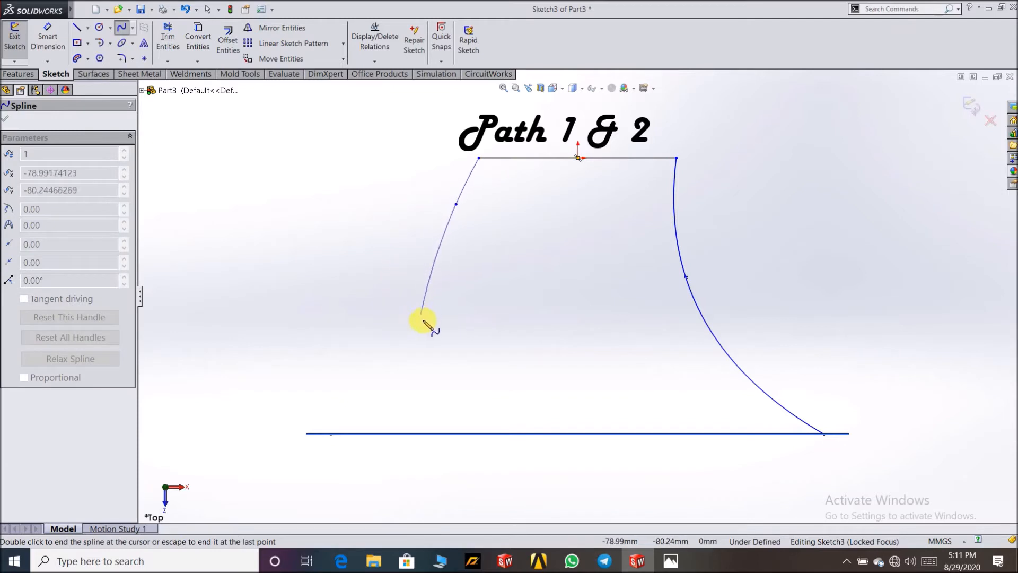
click(419, 345)
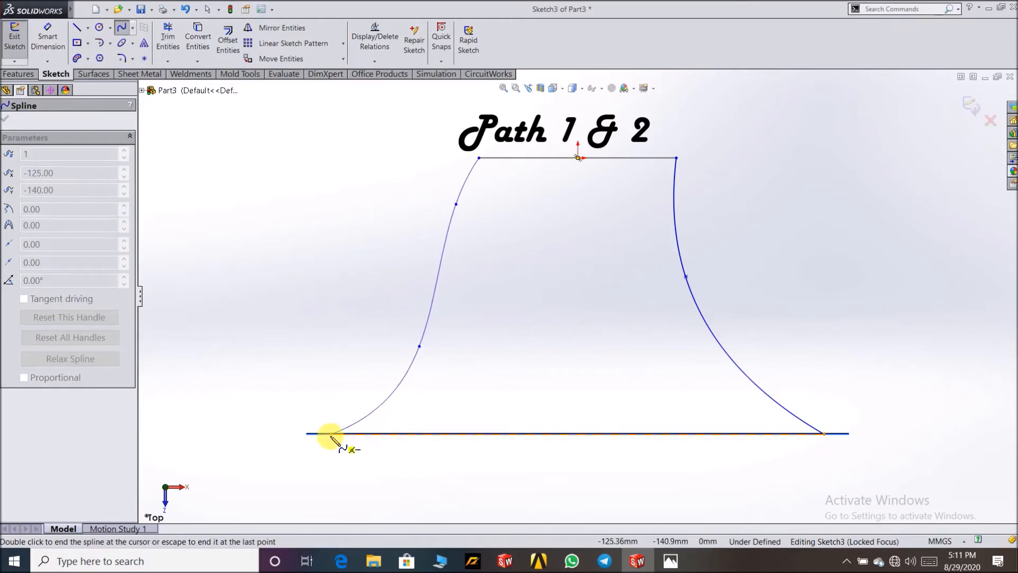
click(371, 414)
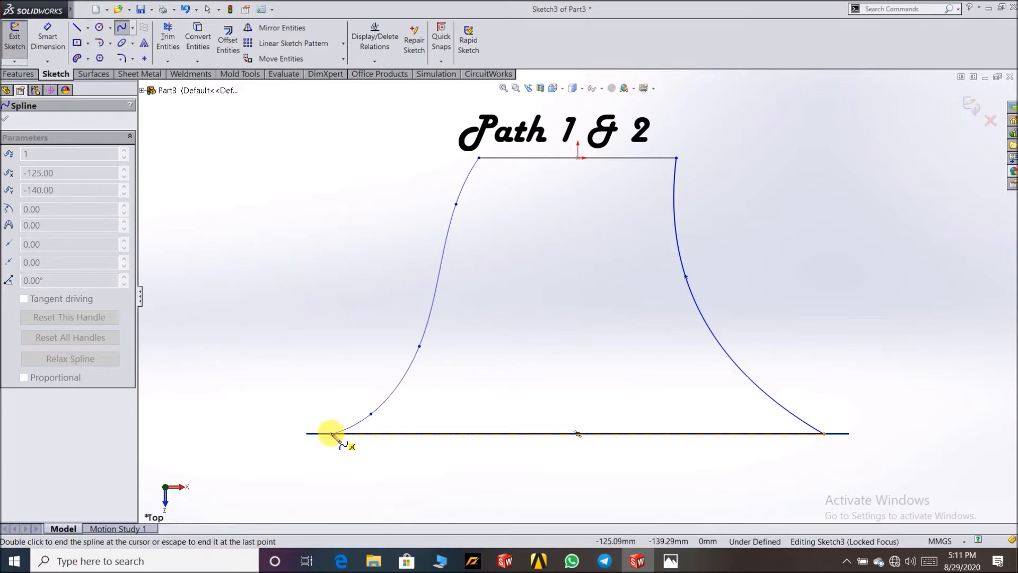
click(333, 434)
right_click(300, 263)
click(333, 239)
key(Escape)
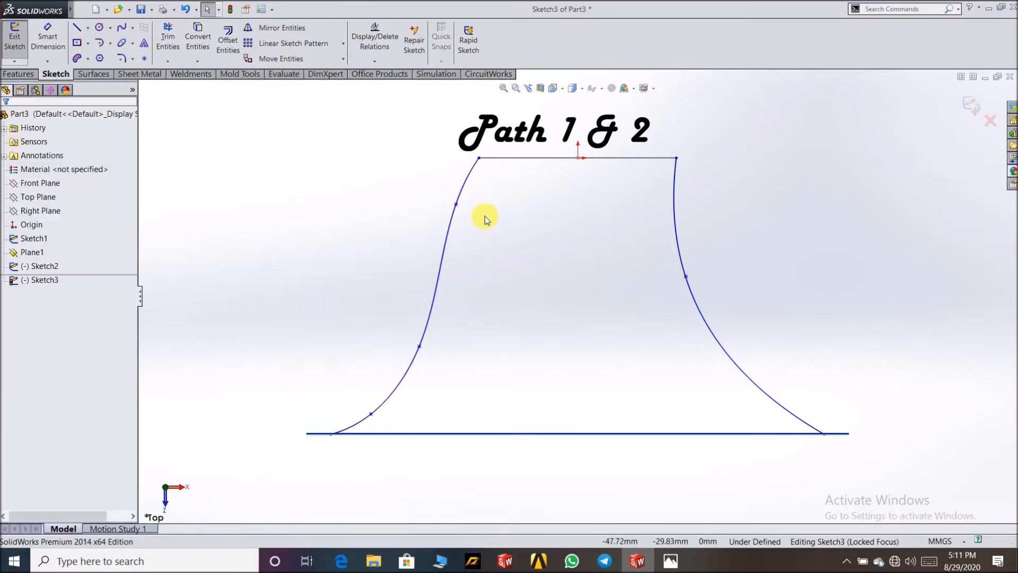
Reshape the left spline by moving its uppermost interior point slightly outward and its middle interior point slightly inward
click(456, 207)
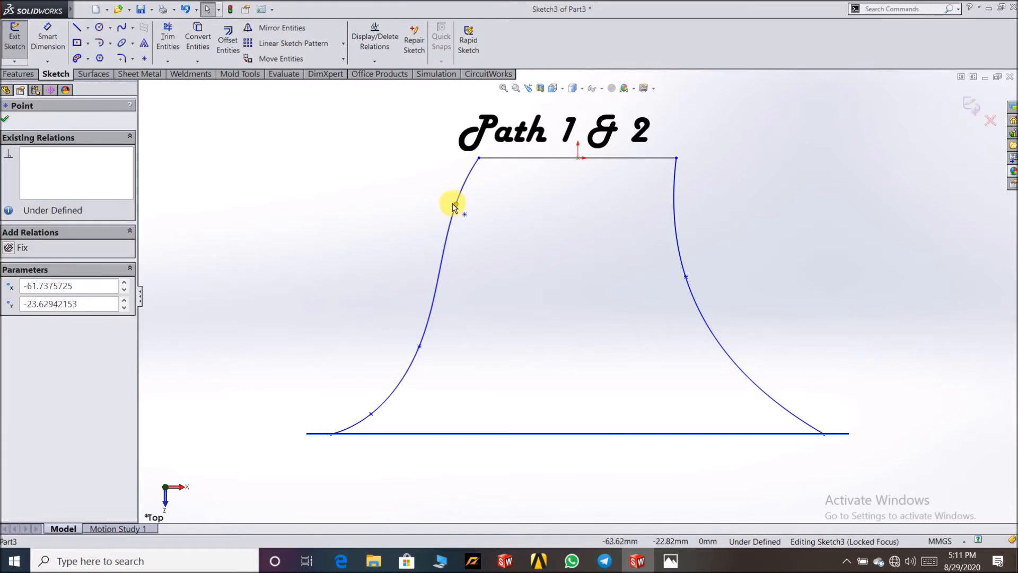
drag(448, 207, 447, 211)
click(420, 348)
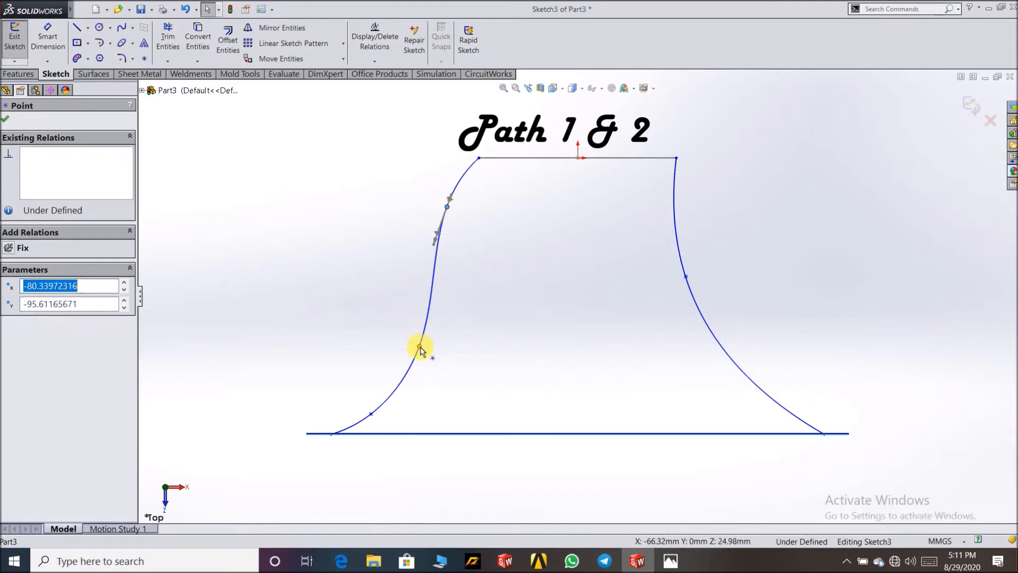
drag(428, 351, 426, 351)
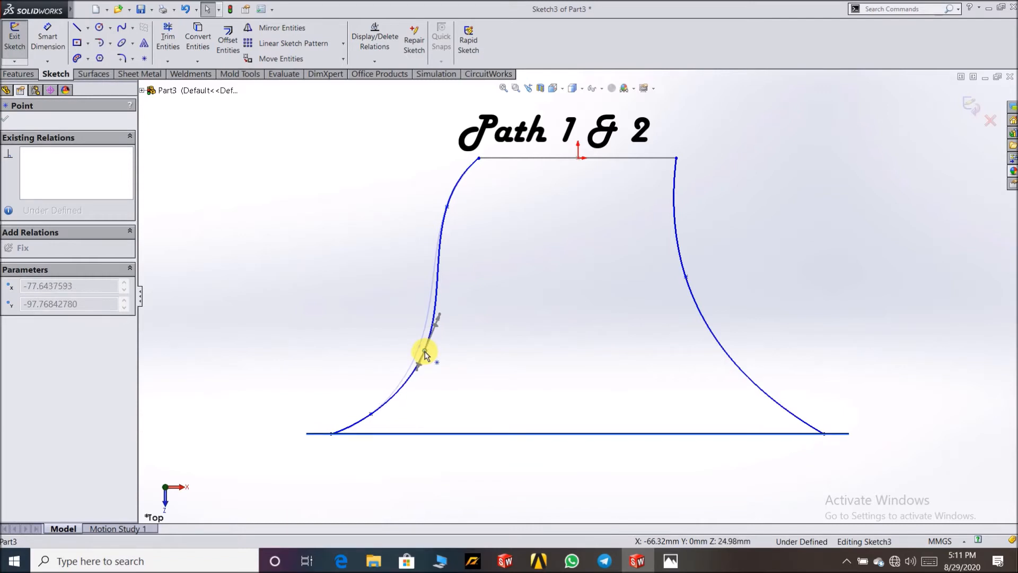
drag(425, 352, 425, 351)
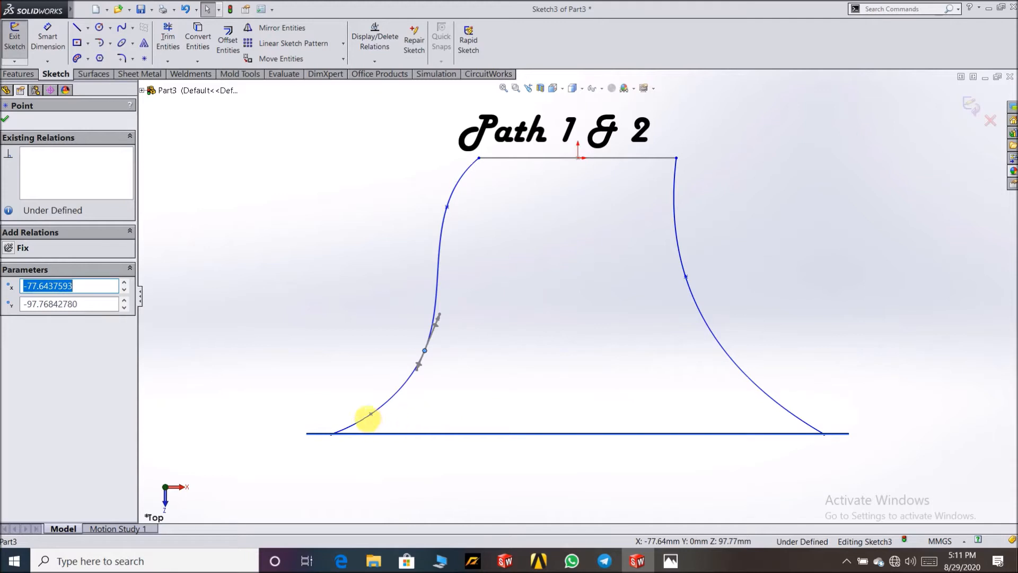
Adjust the tangent handle at the left spline's lowest interior point and exit the path sketch
scroll(351, 425, down, 3)
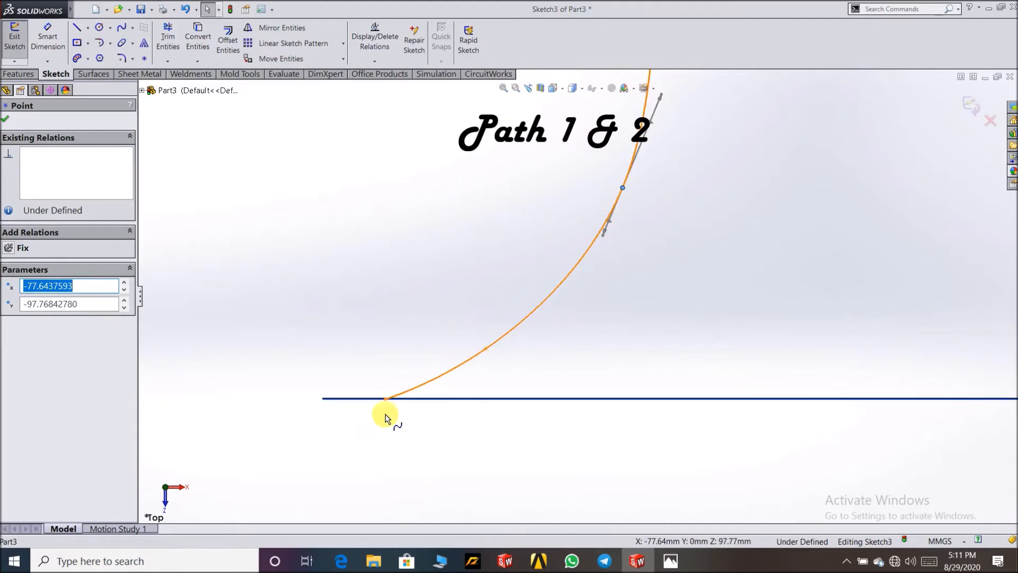
click(485, 349)
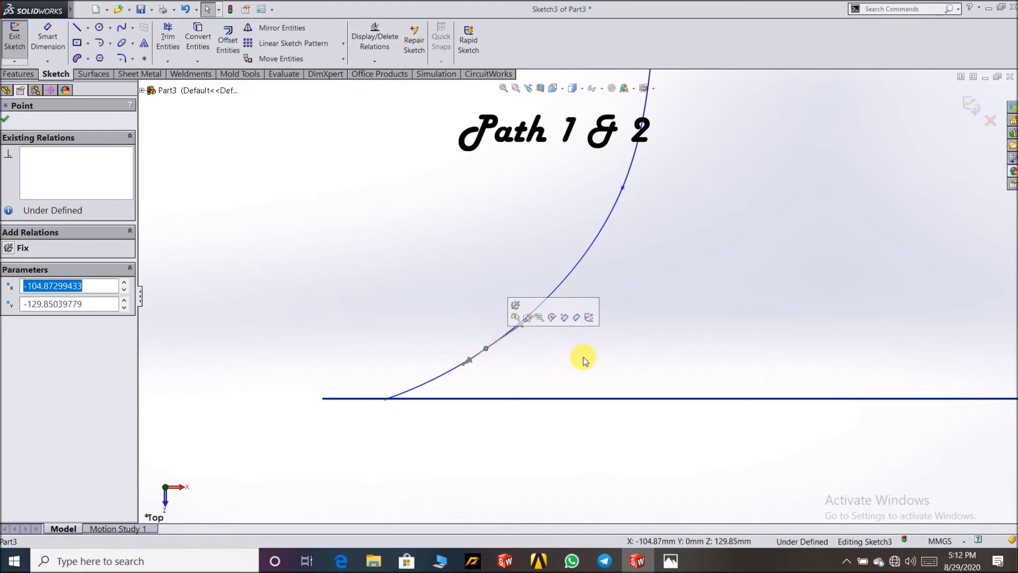
click(551, 359)
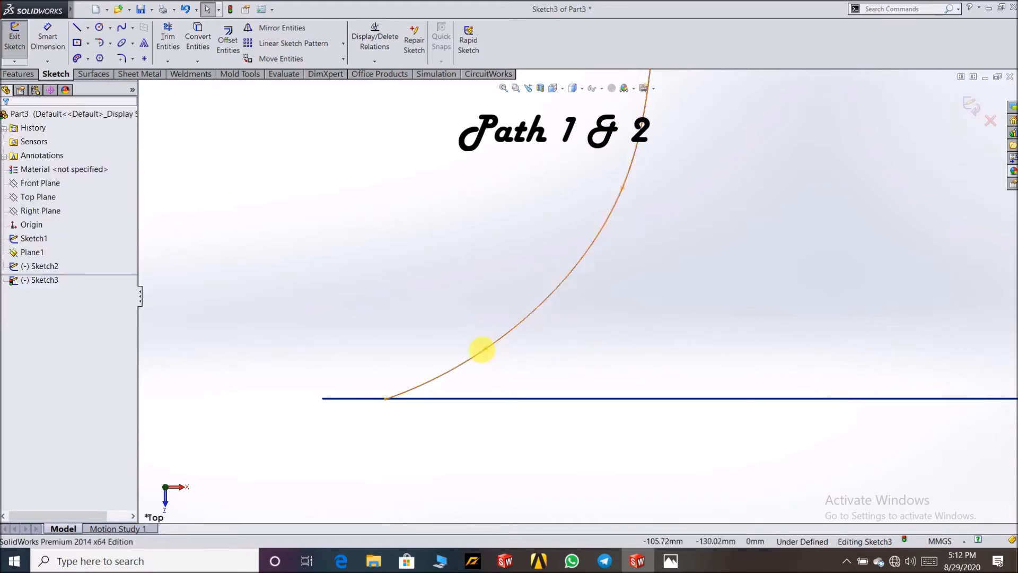
click(485, 350)
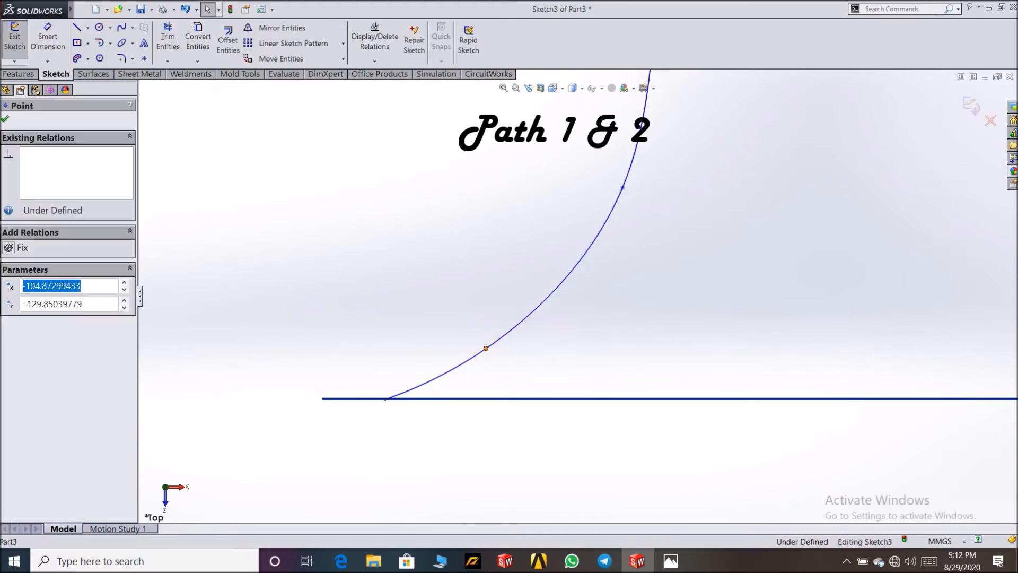
click(542, 317)
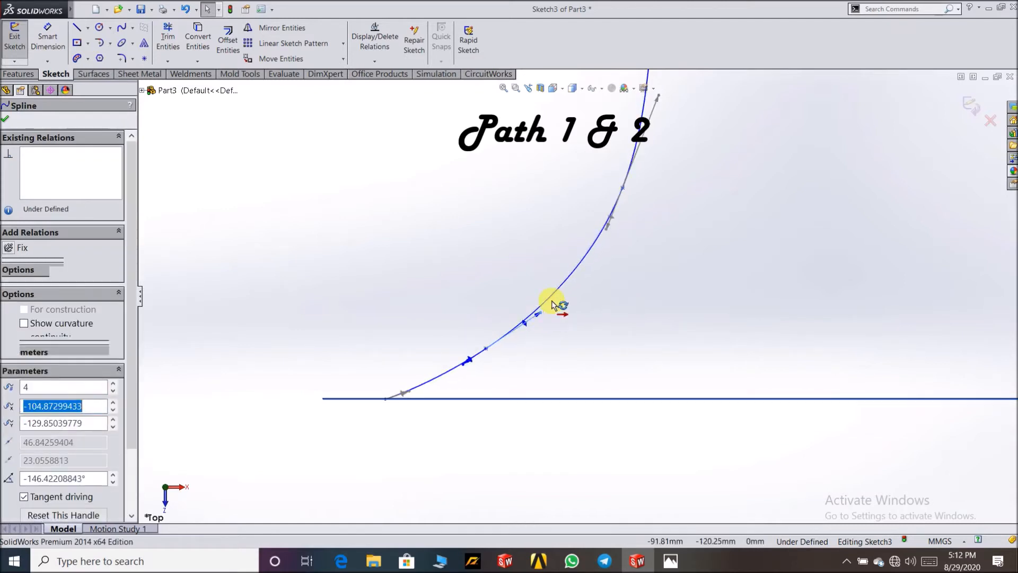
scroll(386, 330, up, 3)
scroll(386, 327, up, 7)
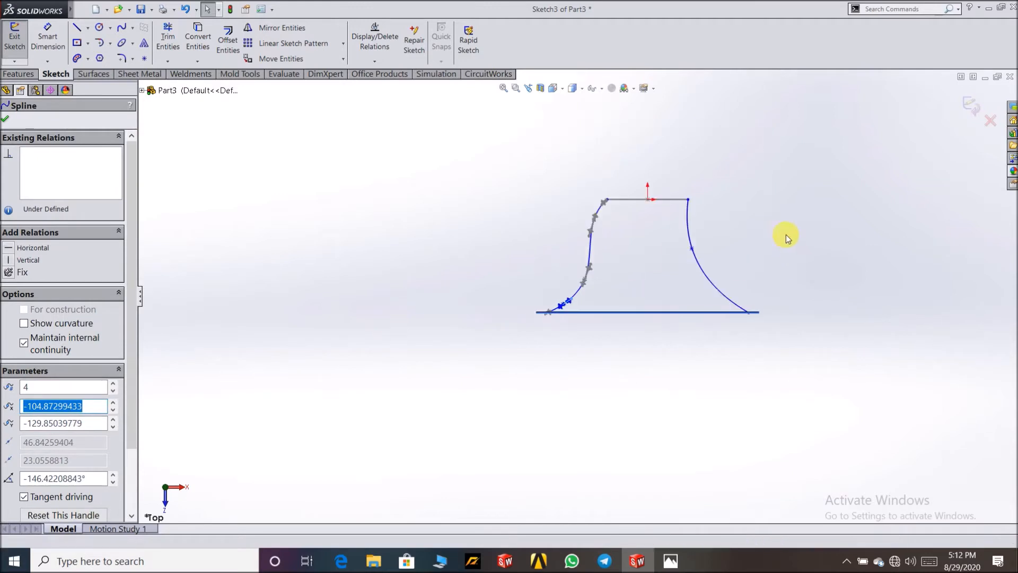
scroll(786, 237, down, 3)
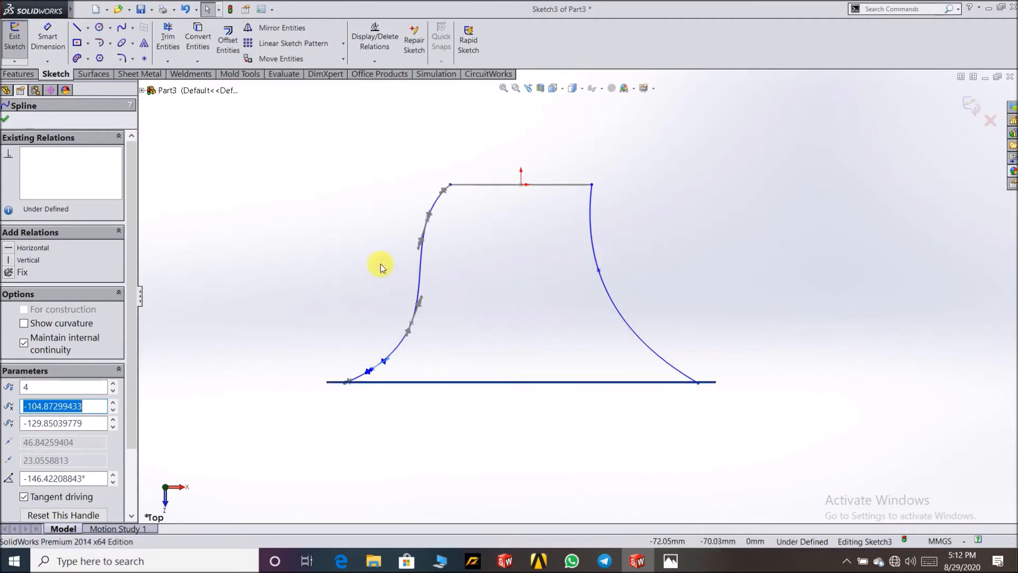
click(5, 118)
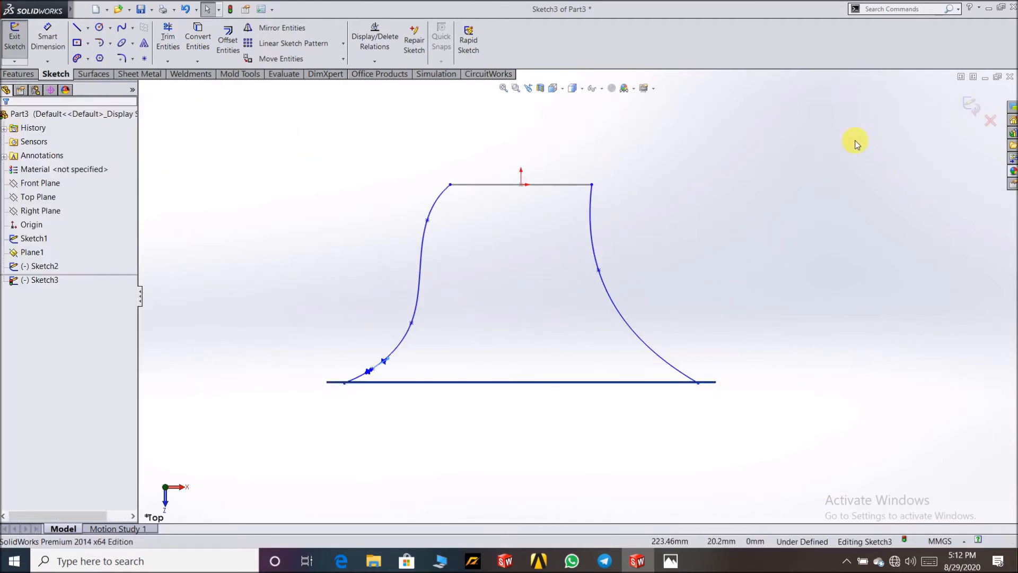
click(967, 107)
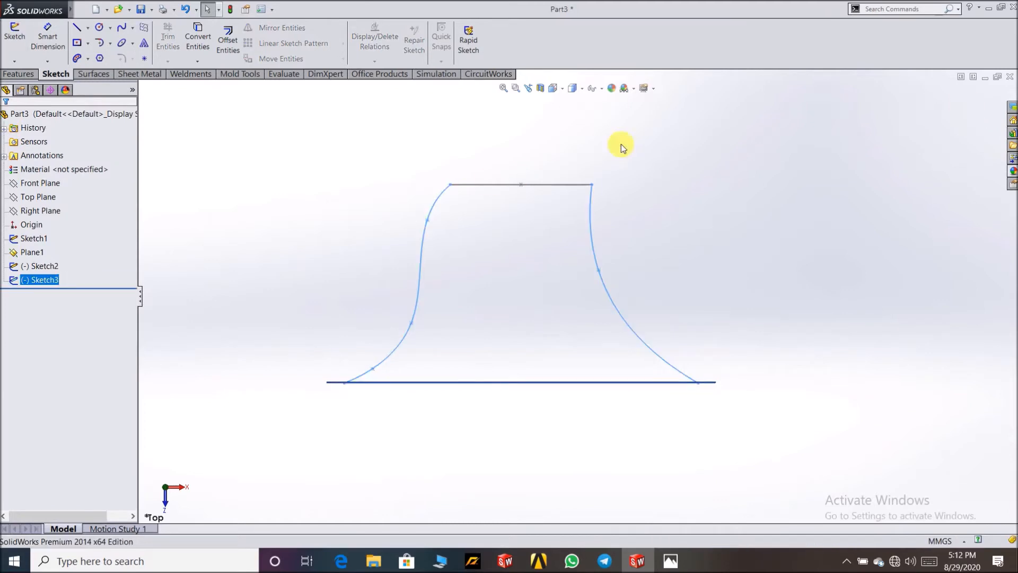
Start a Lofted Boss/Base with the small rectangle and the thin 250 mm rectangle as profiles
mouse_move(382, 198)
middle_down()
mouse_move(439, 257)
mouse_move(581, 200)
middle_up()
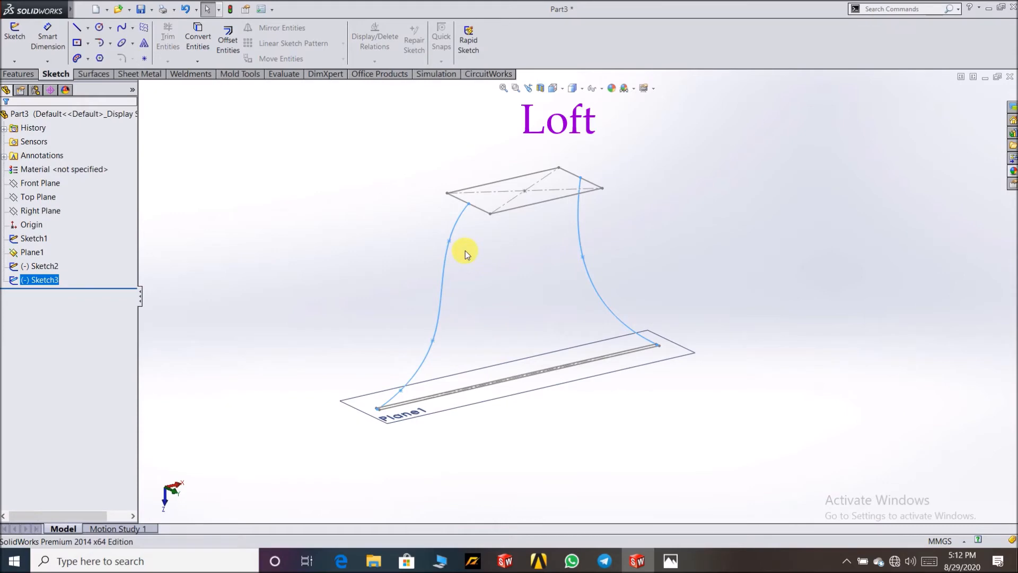
click(10, 74)
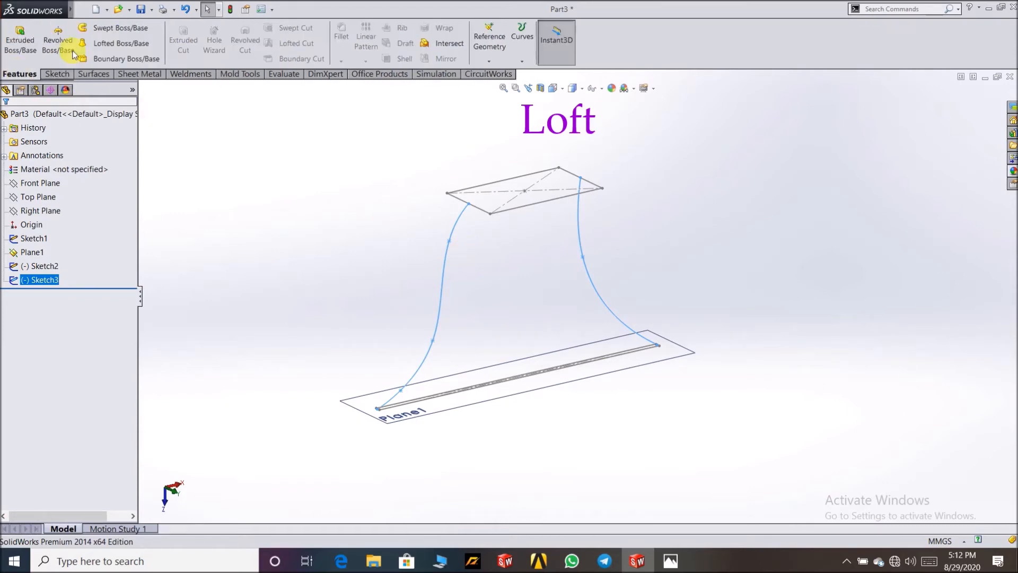
click(128, 46)
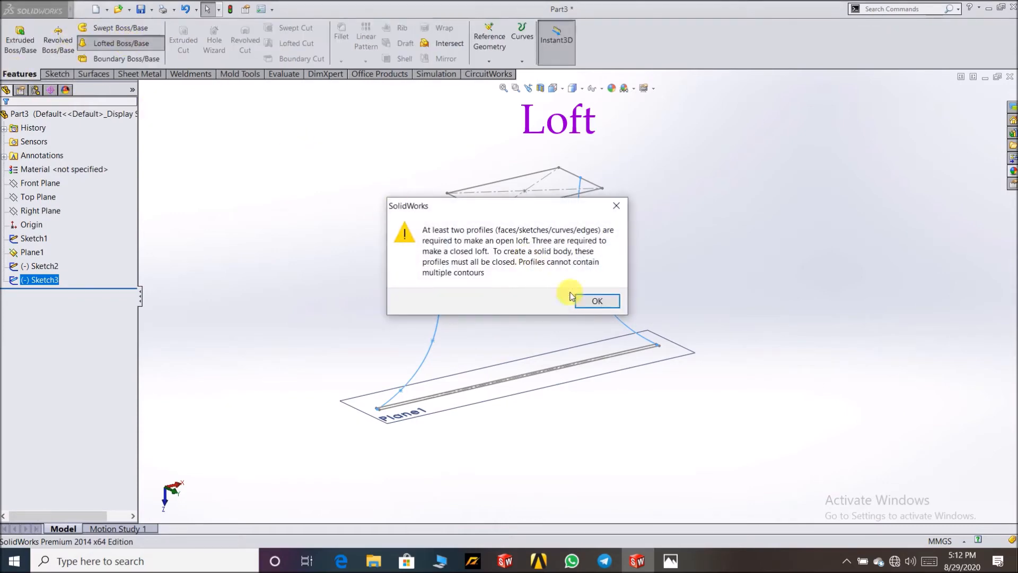
click(616, 302)
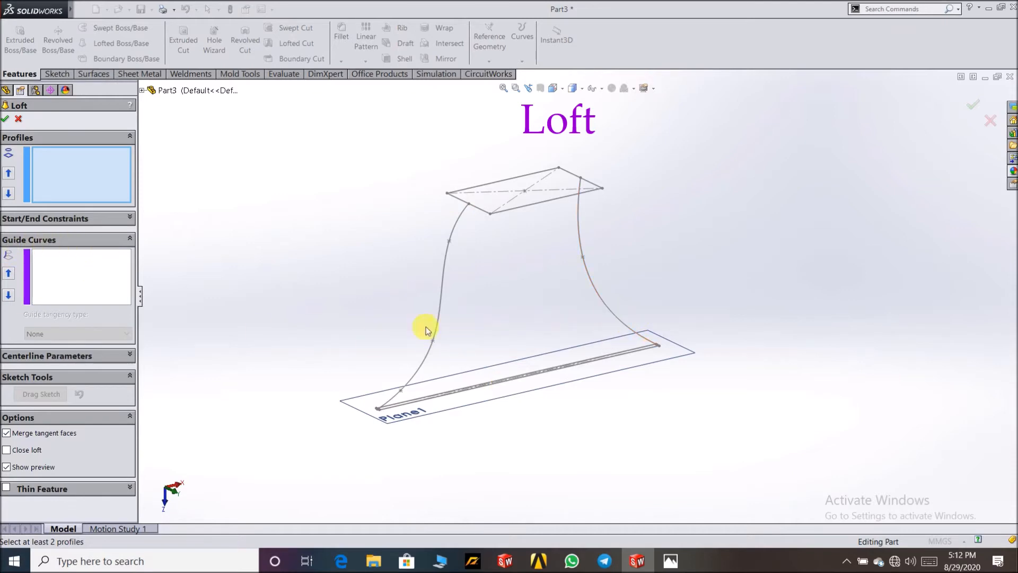
click(531, 205)
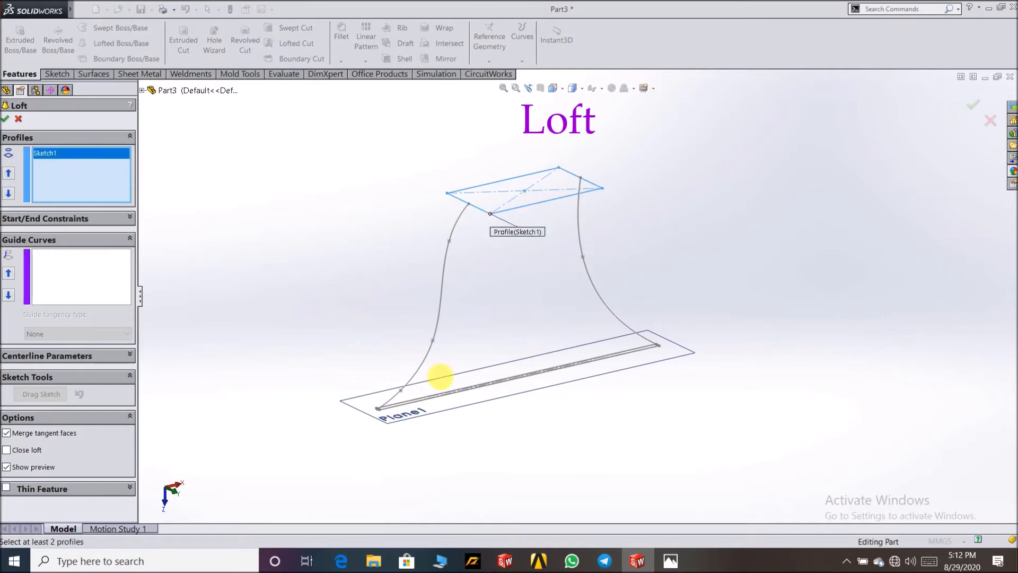
click(483, 387)
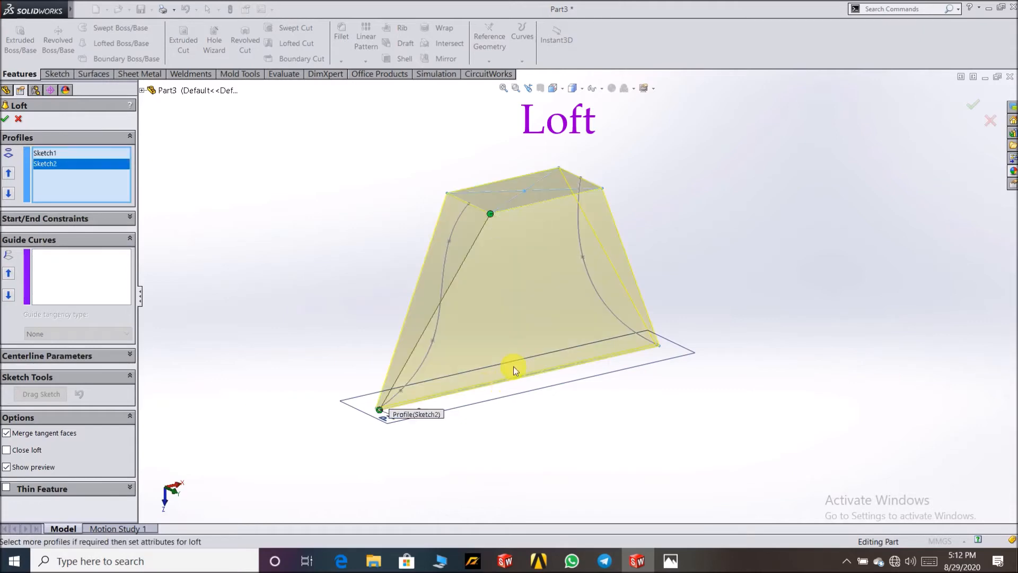
Add the left spline as the loft's first guide curve, selected as an open loop
mouse_move(620, 465)
middle_down()
mouse_move(570, 451)
mouse_move(535, 408)
mouse_move(534, 449)
mouse_move(657, 463)
mouse_move(619, 456)
middle_up()
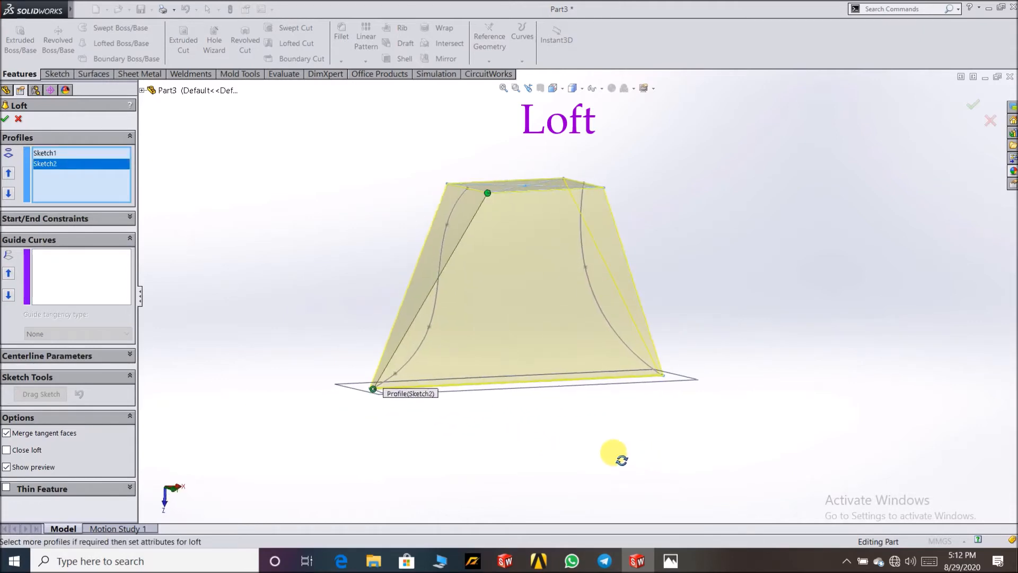
scroll(516, 317, down, 1)
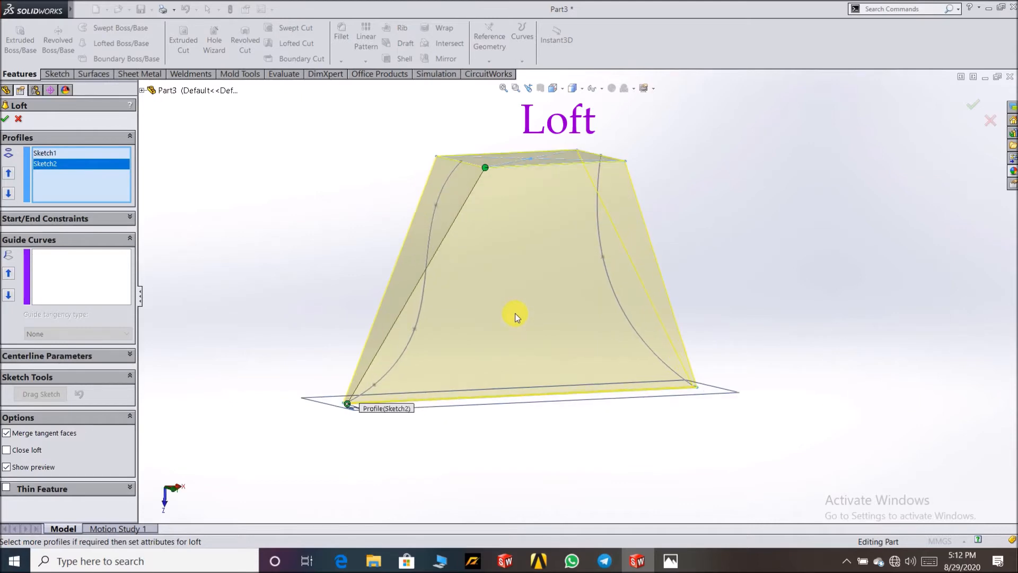
click(109, 268)
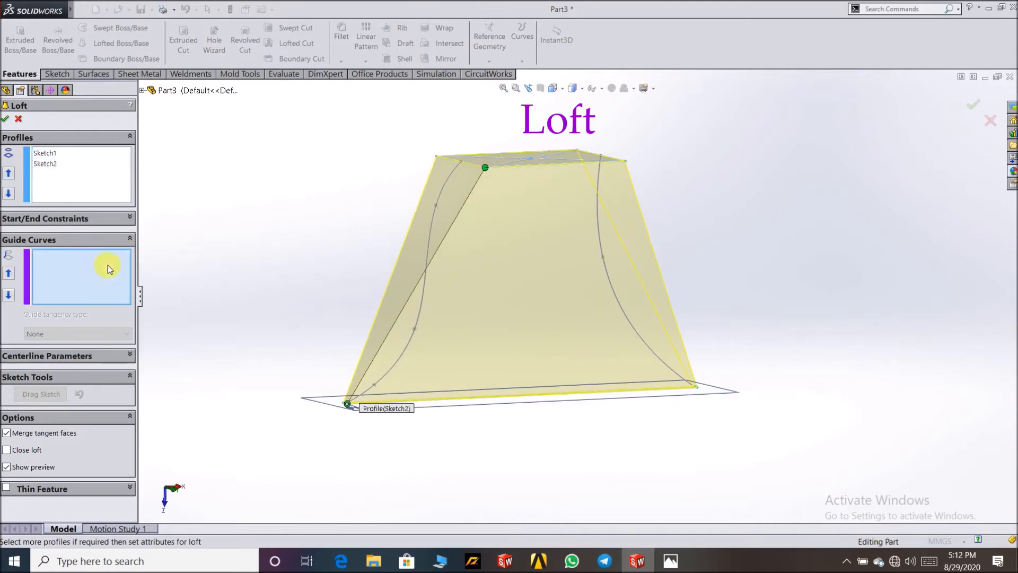
click(423, 300)
click(293, 329)
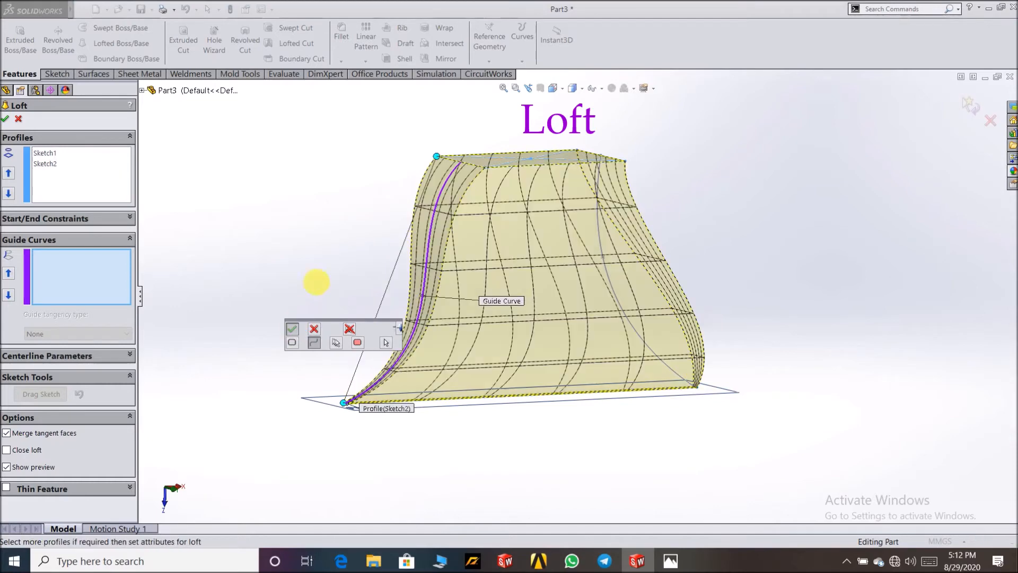
Add the right spline as the second open-loop guide curve and create the loft
middle_drag(326, 260, 347, 273)
scroll(507, 356, down, 3)
scroll(510, 355, up, 2)
scroll(511, 354, up, 1)
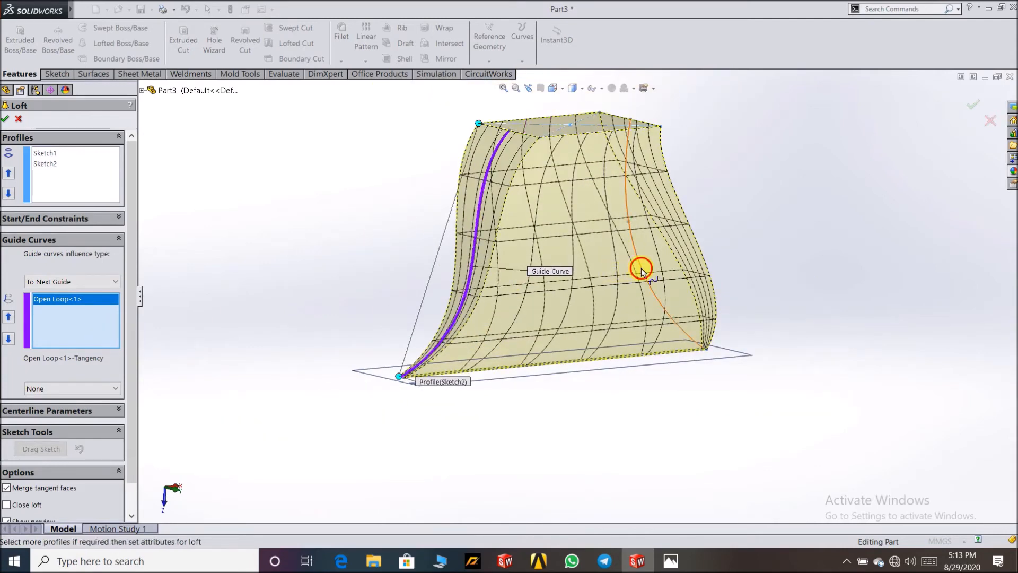
click(660, 313)
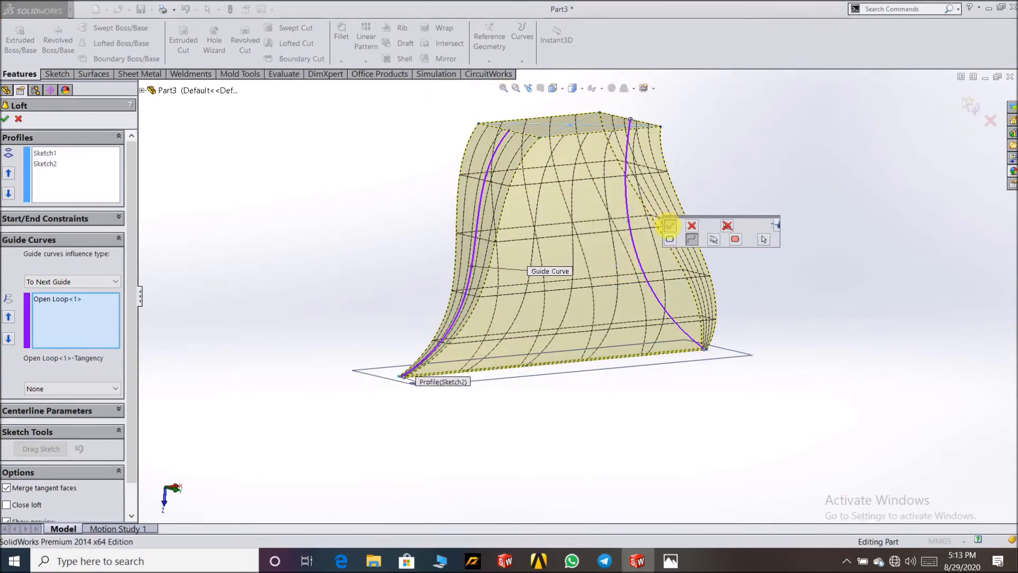
click(667, 224)
middle_drag(762, 306, 723, 289)
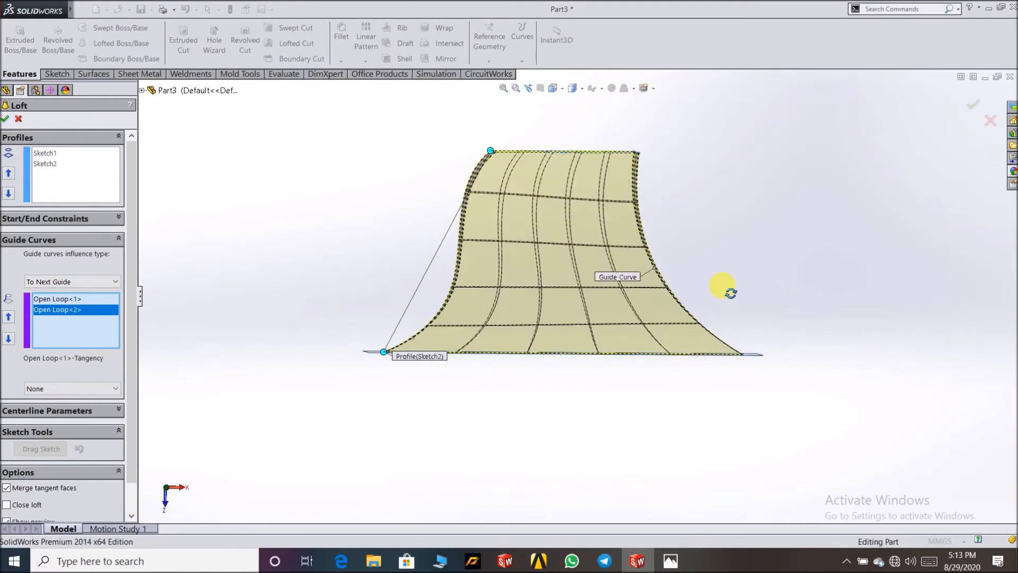
click(5, 119)
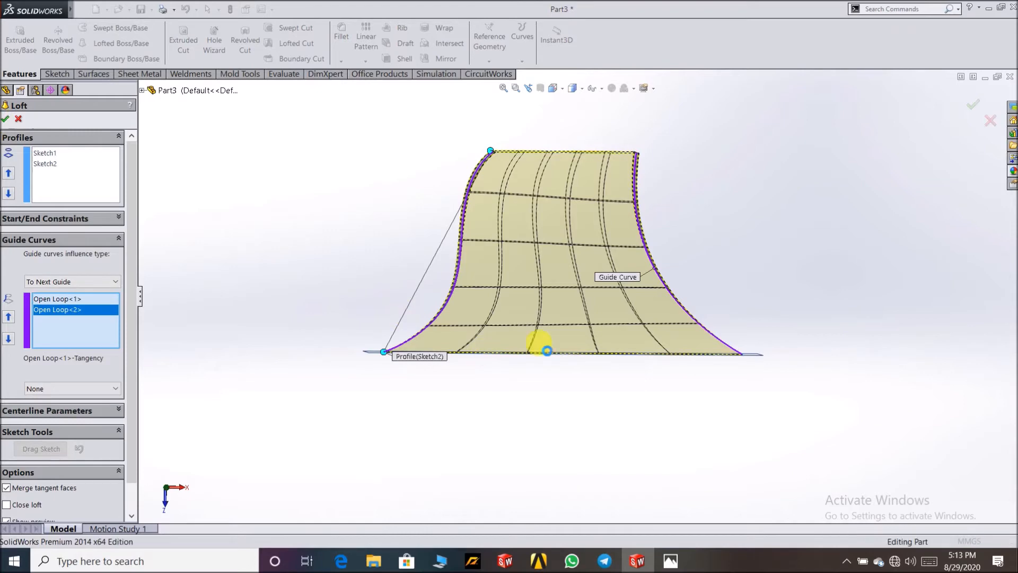
Hide Plane1 at the thin end of the lofted body
middle_drag(587, 424, 567, 456)
scroll(618, 266, down, 2)
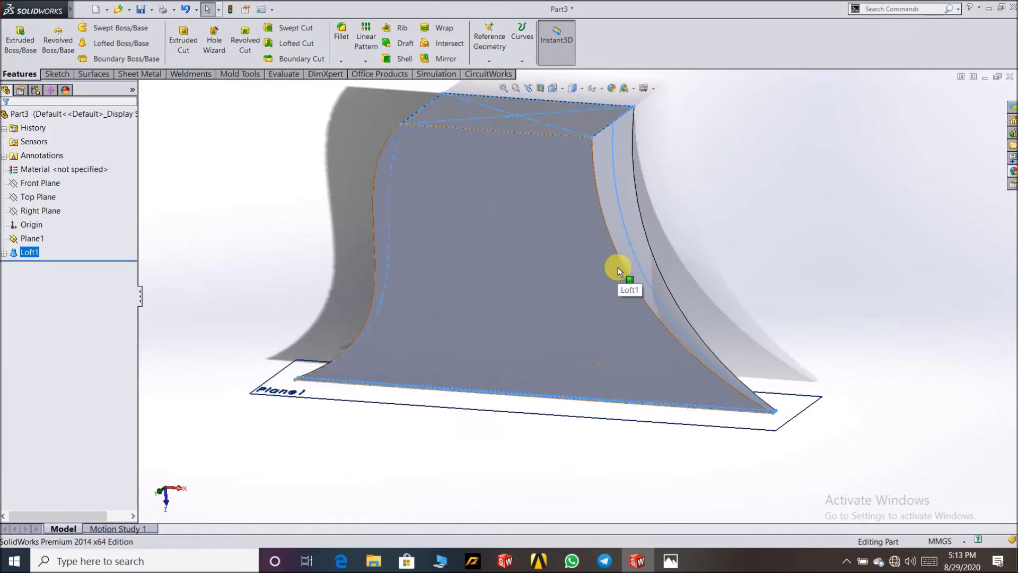
right_click(37, 240)
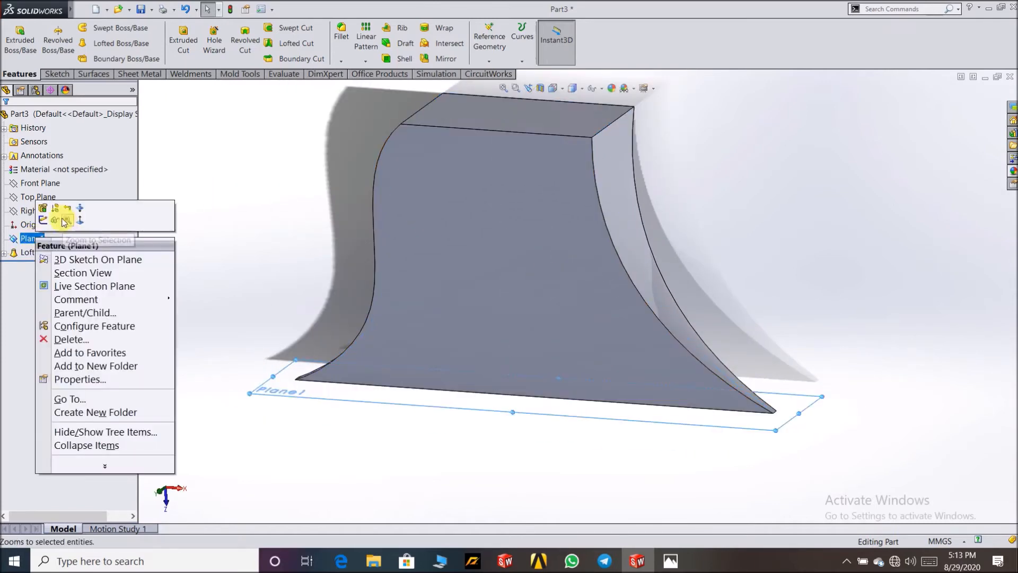
click(63, 224)
Examine the lofted body from several angles, including its thin end face up close
scroll(235, 316, up, 3)
middle_drag(235, 316, 361, 302)
scroll(605, 334, down, 4)
middle_drag(616, 413, 577, 376)
scroll(584, 348, down, 2)
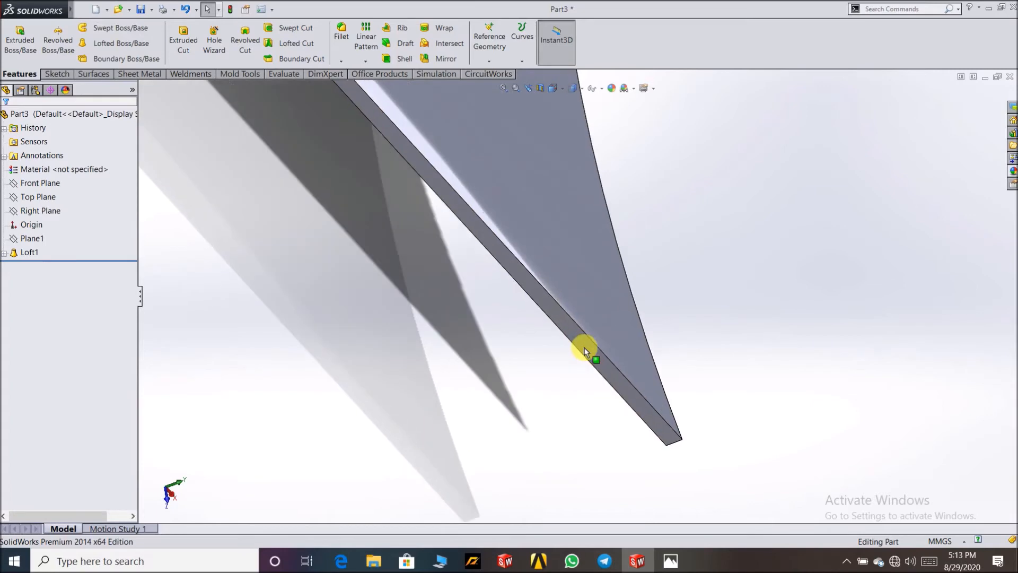
scroll(586, 413, up, 5)
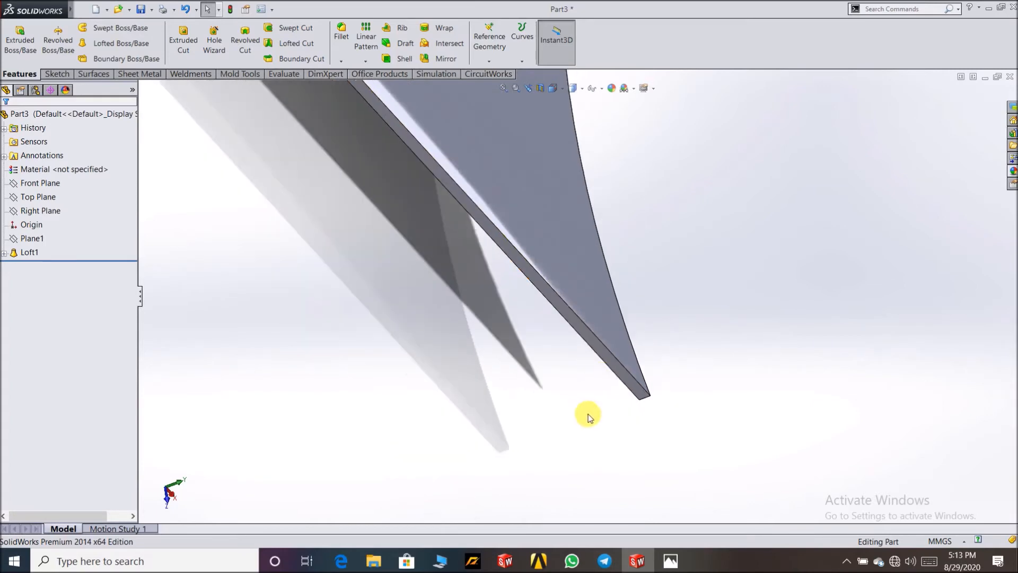
scroll(543, 116, down, 2)
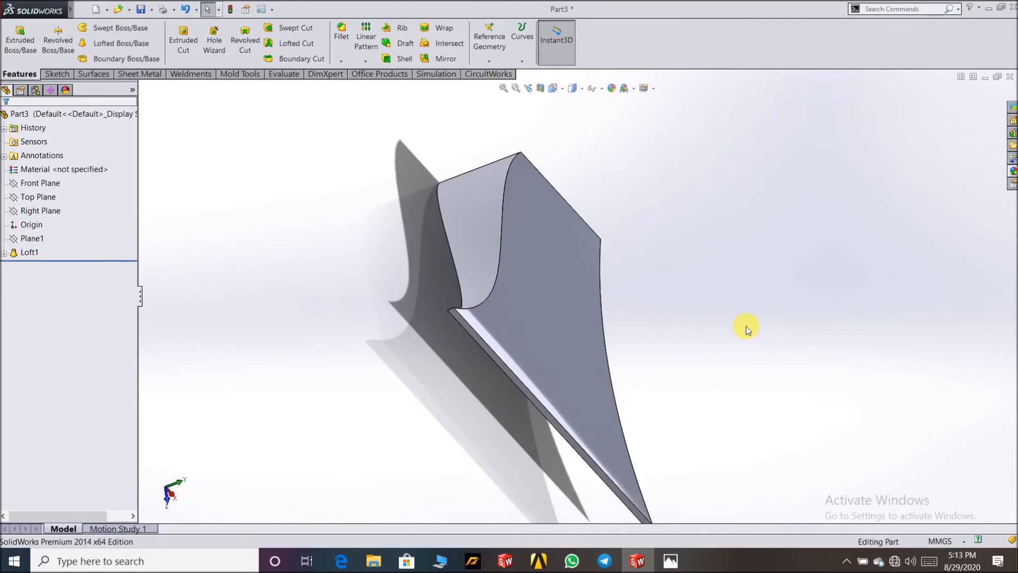
scroll(554, 424, down, 2)
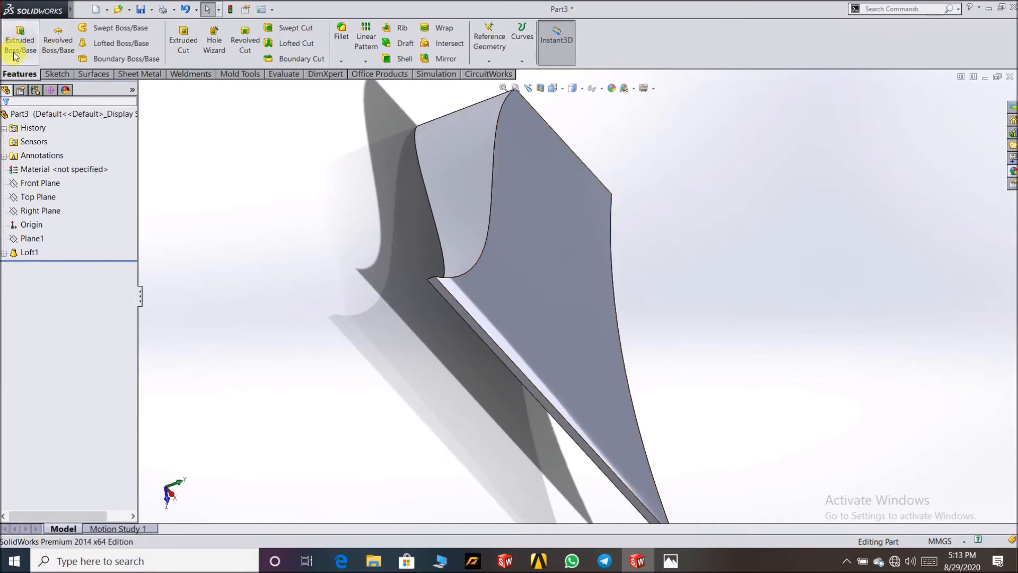
View the loft's thin end face straight on and start a new sketch on it
right_click(500, 355)
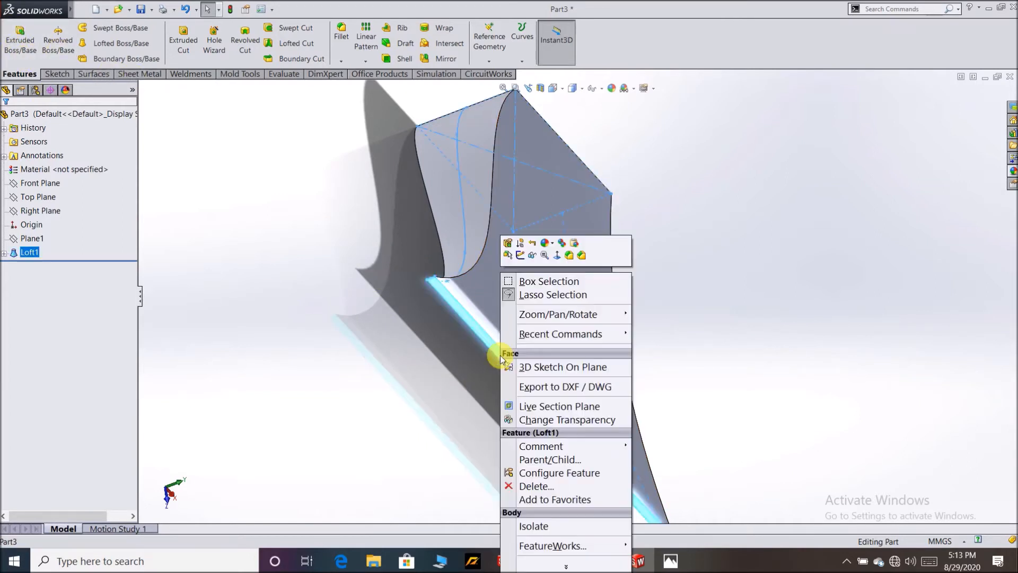
click(557, 256)
right_click(494, 299)
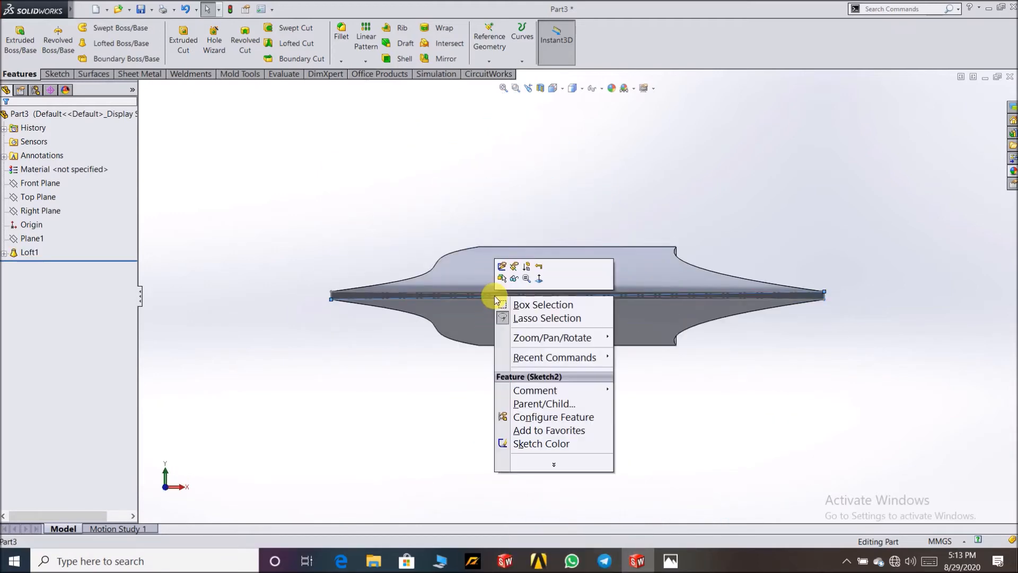
scroll(461, 304, down, 3)
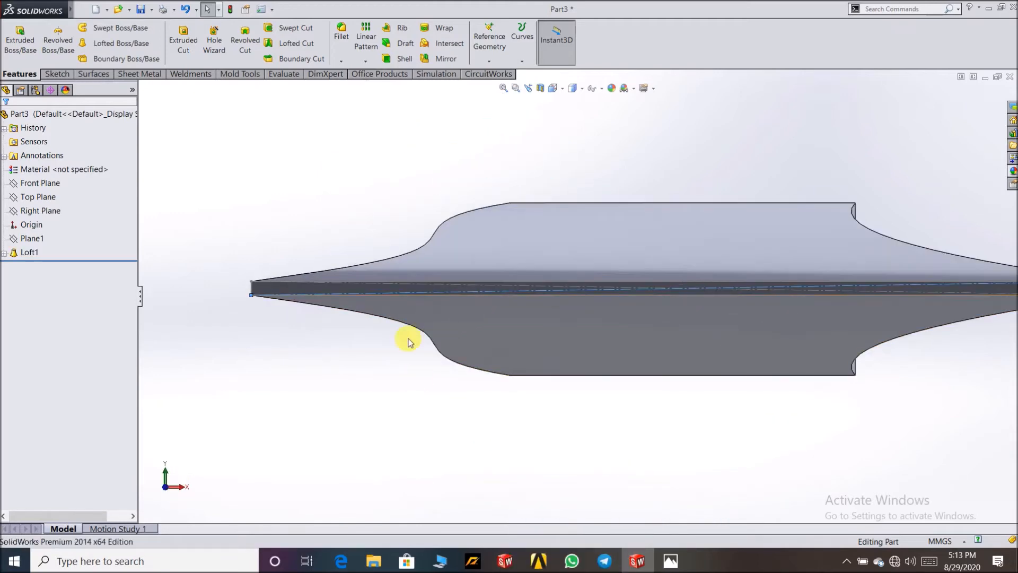
click(367, 288)
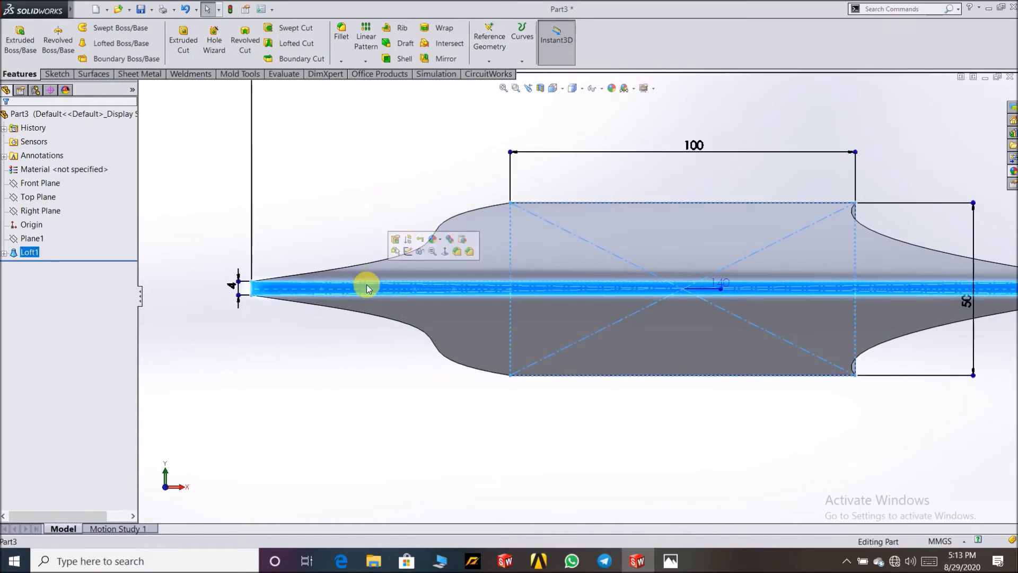
right_click(367, 288)
click(349, 287)
right_click(349, 287)
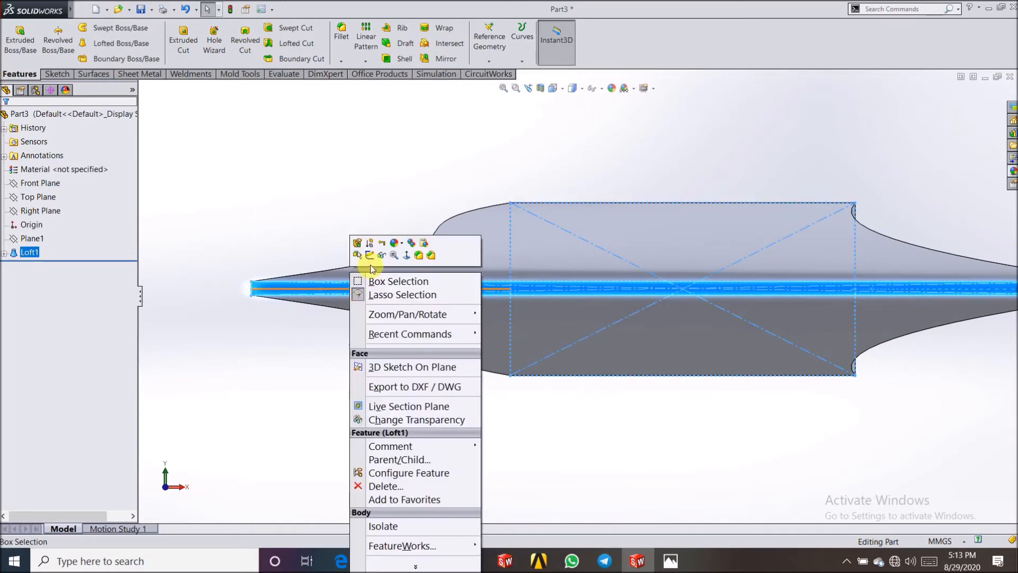
click(371, 257)
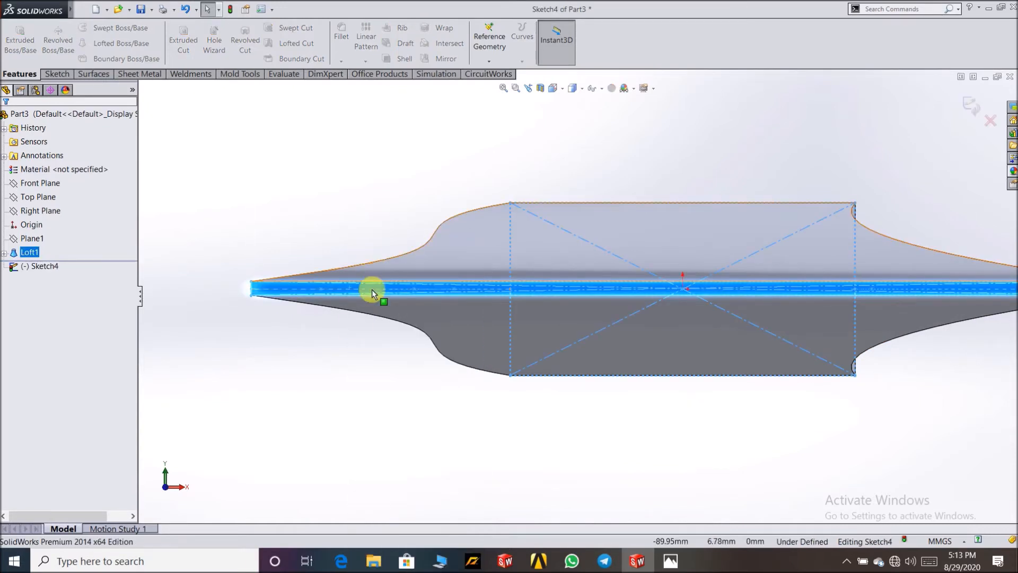
Draw a corner rectangle over the thin end face, snapped to two diagonally opposite corners of its outline
click(55, 76)
click(77, 42)
click(87, 43)
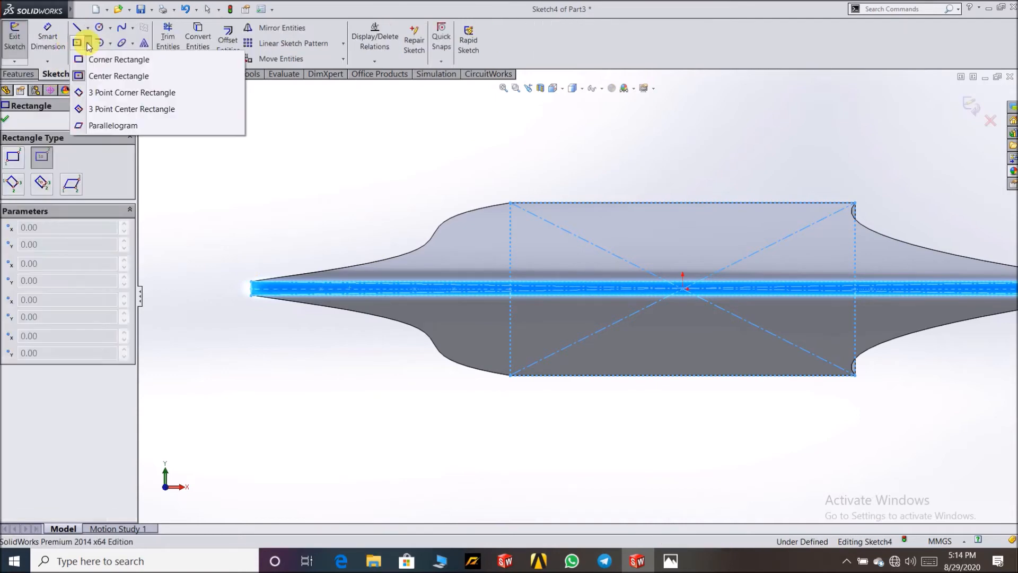
click(92, 63)
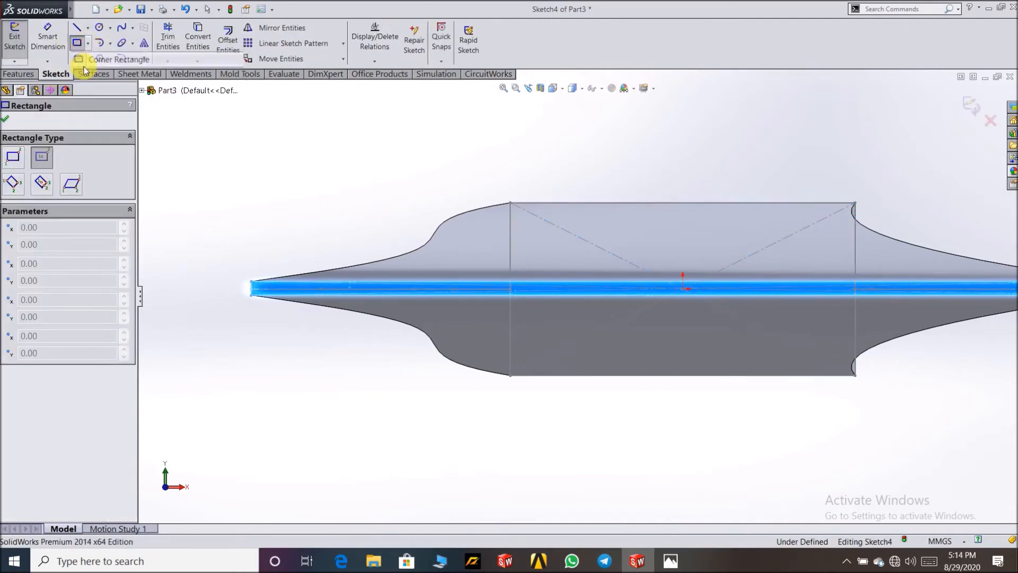
click(251, 281)
scroll(248, 255, up, 3)
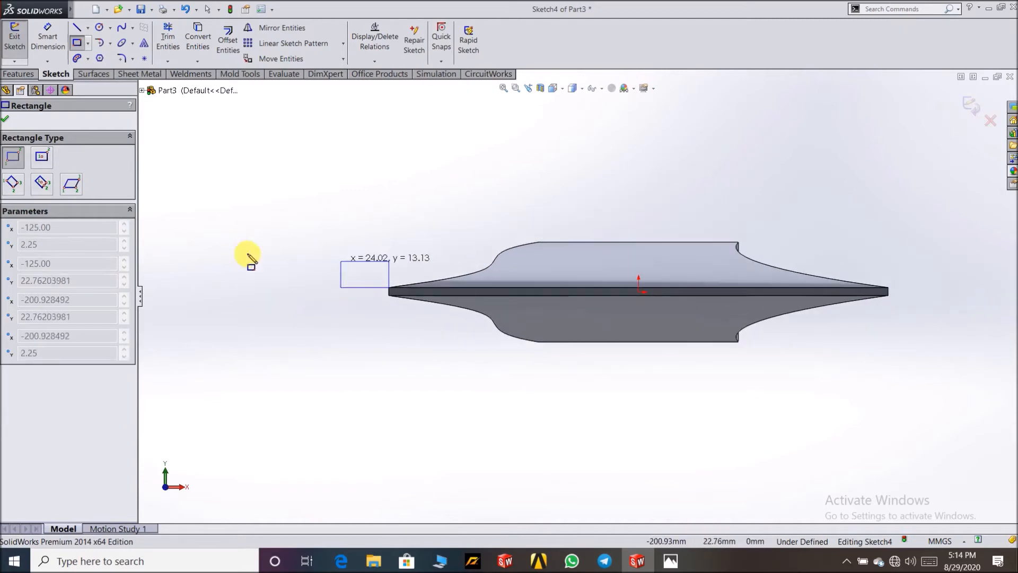
scroll(888, 292, down, 2)
scroll(891, 293, down, 3)
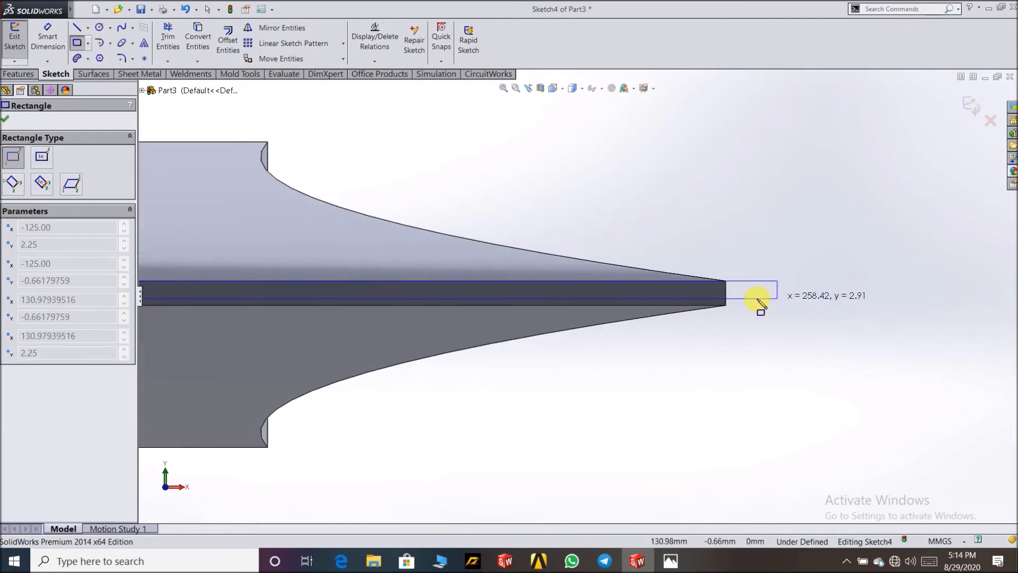
click(727, 306)
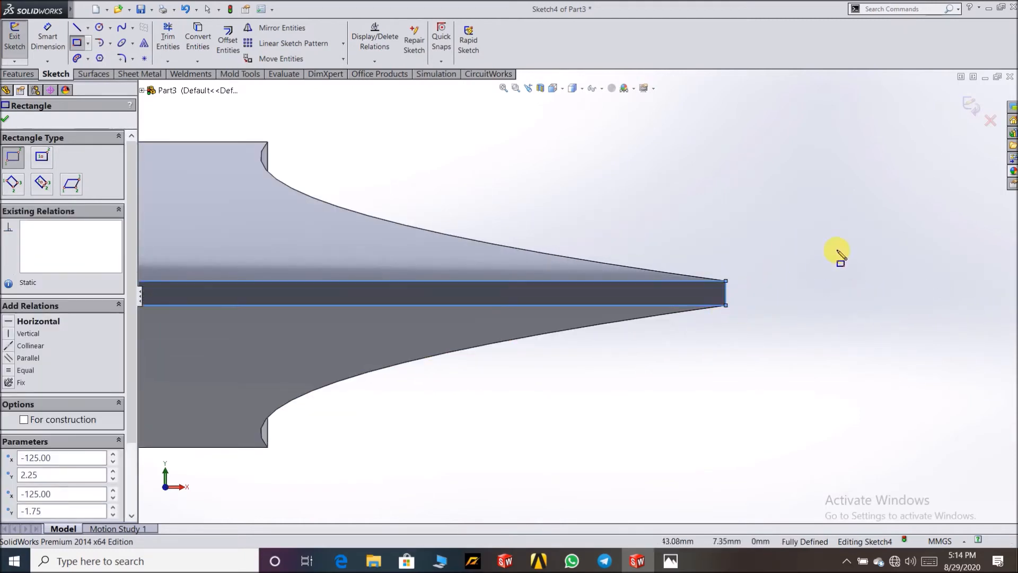
scroll(848, 260, up, 3)
scroll(440, 295, down, 2)
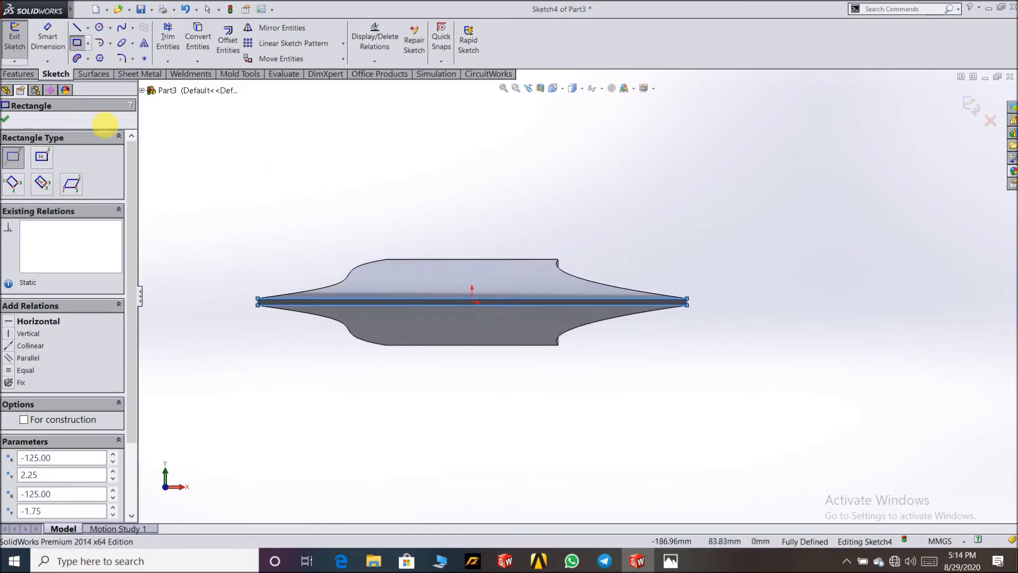
click(3, 119)
Extrude the end-face rectangle 10 mm outward as a merged boss with a 14° inward draft
click(16, 74)
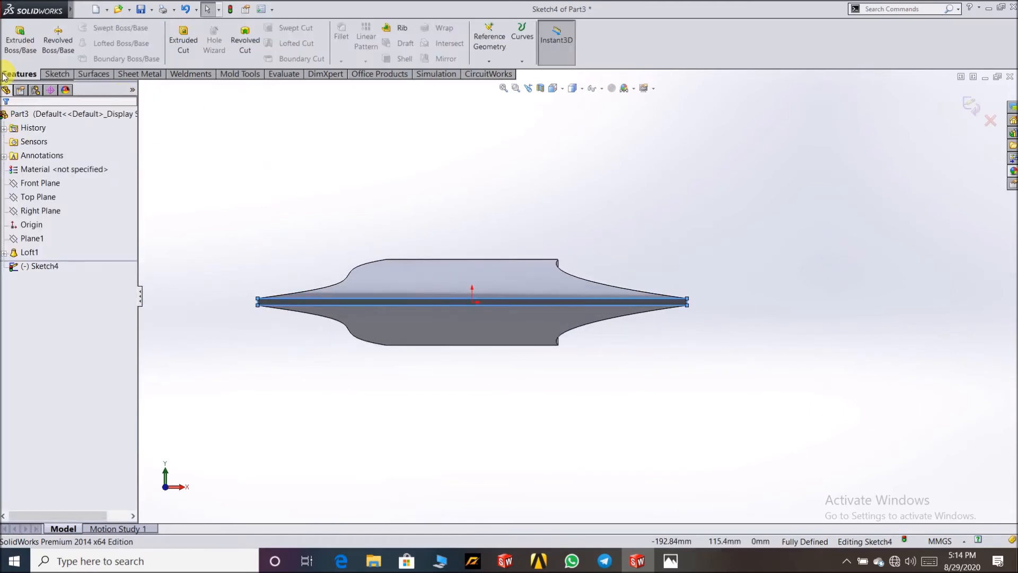
click(20, 50)
middle_drag(345, 217, 358, 367)
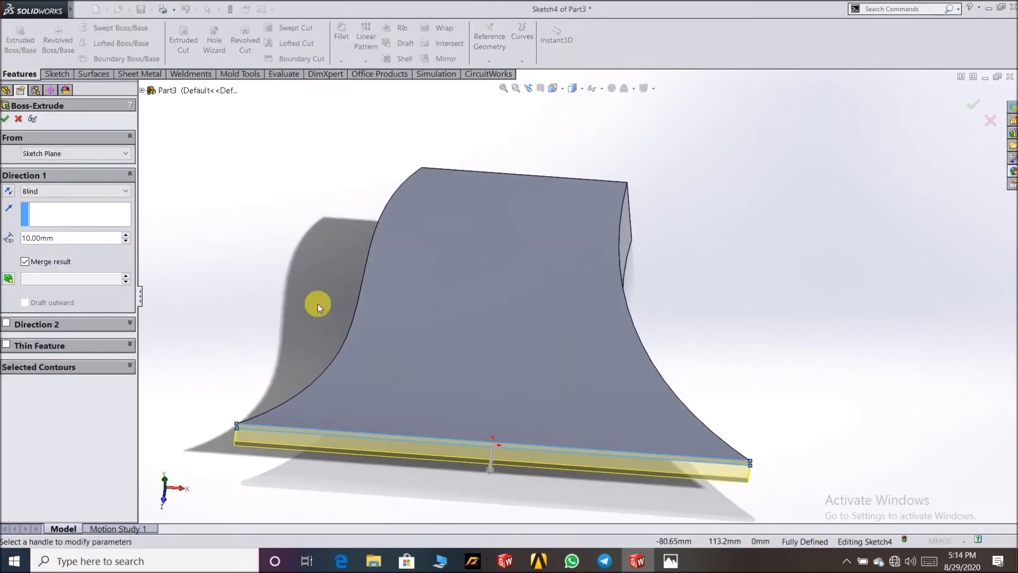
scroll(318, 306, up, 1)
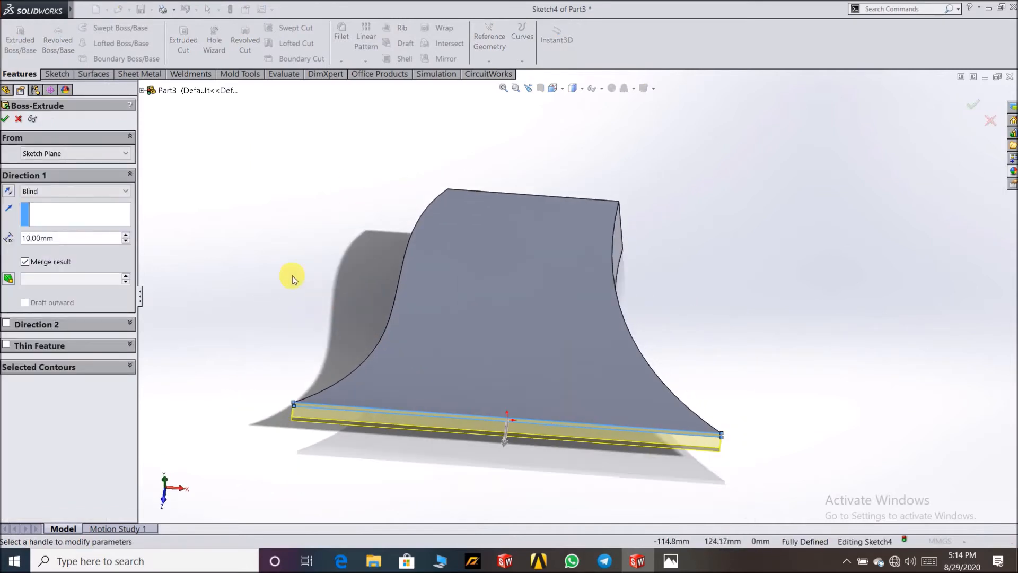
click(7, 280)
middle_drag(274, 335, 333, 337)
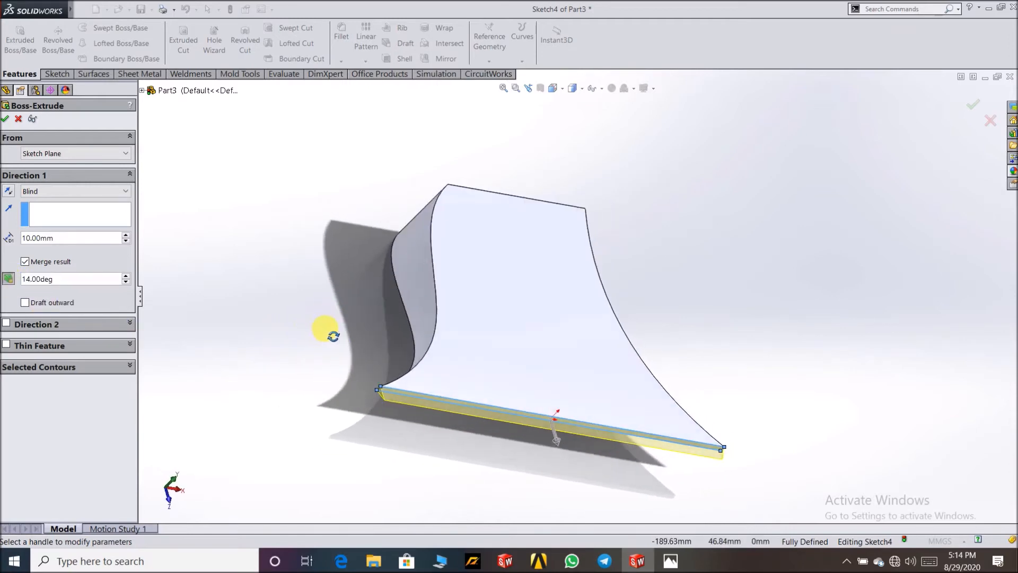
scroll(384, 393, down, 10)
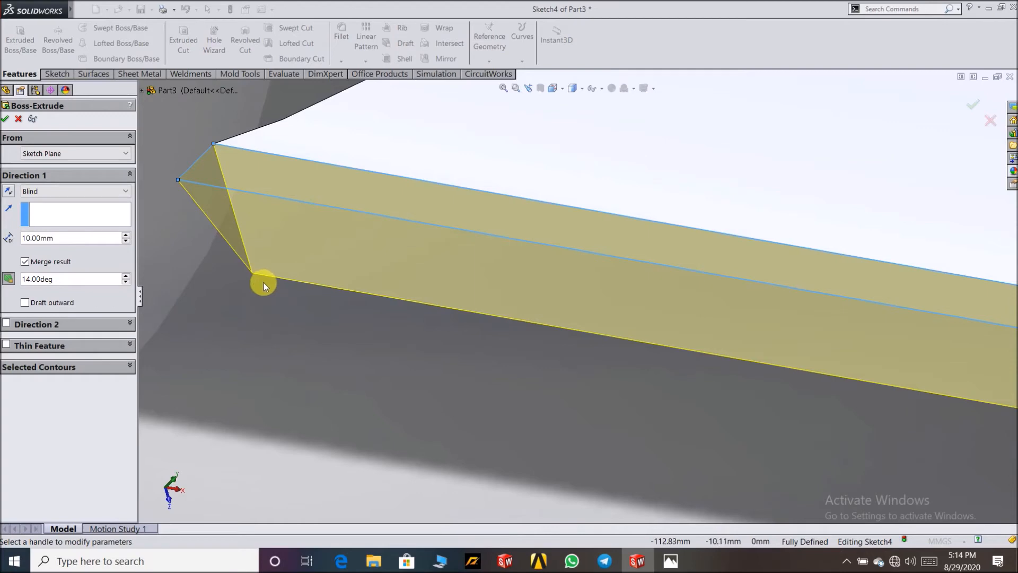
key(f)
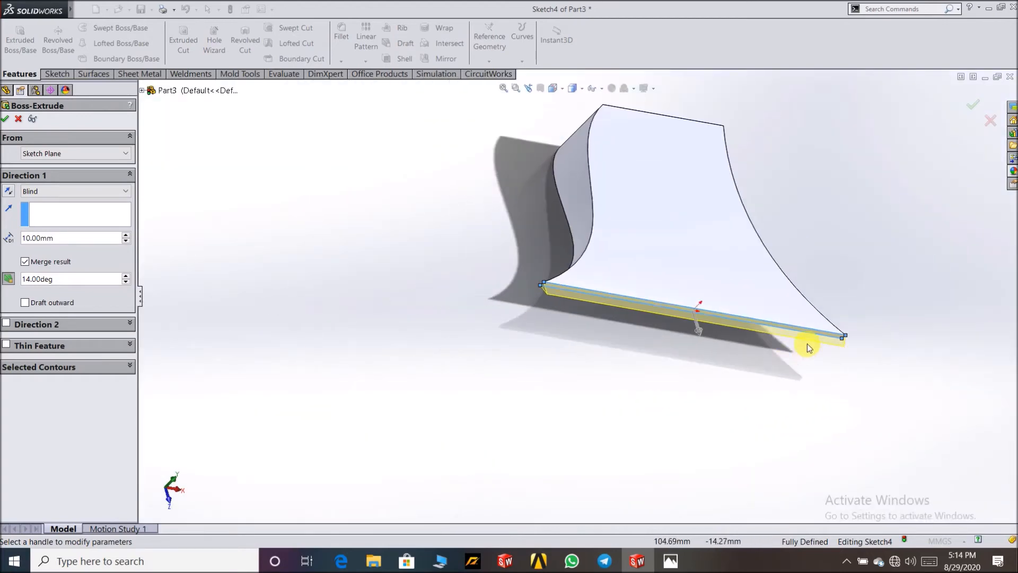
scroll(829, 250, down, 1)
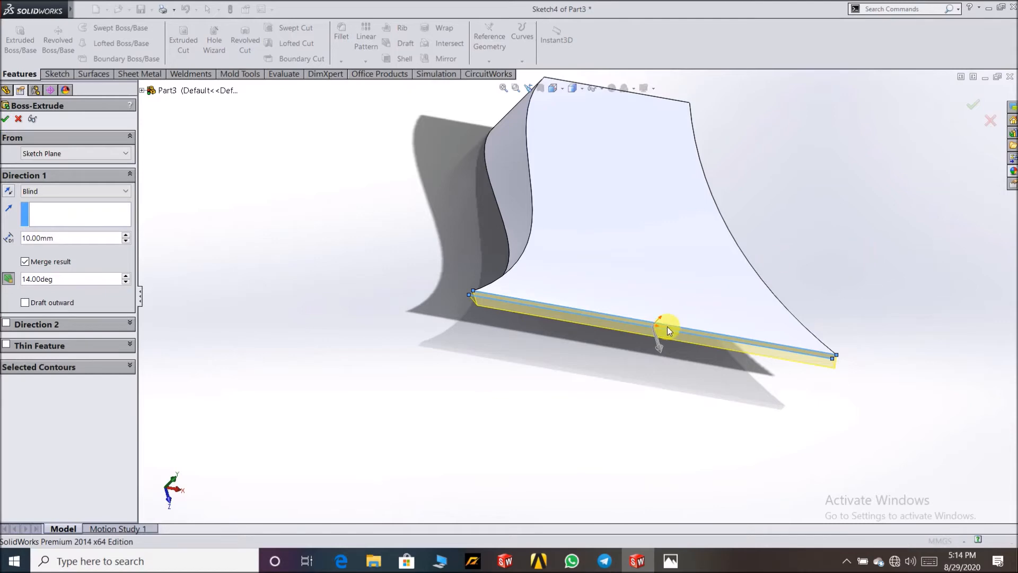
key(Return)
Examine the drafted extrusion from several angles and compare the part with the reference image
middle_drag(849, 199, 808, 276)
scroll(800, 295, up, 4)
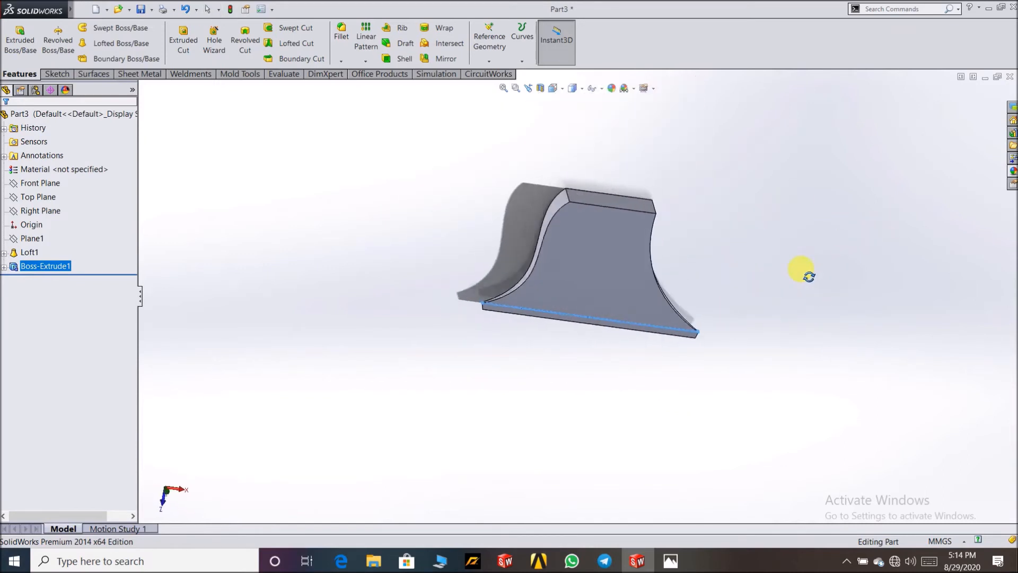
scroll(599, 189, down, 3)
middle_drag(752, 300, 657, 232)
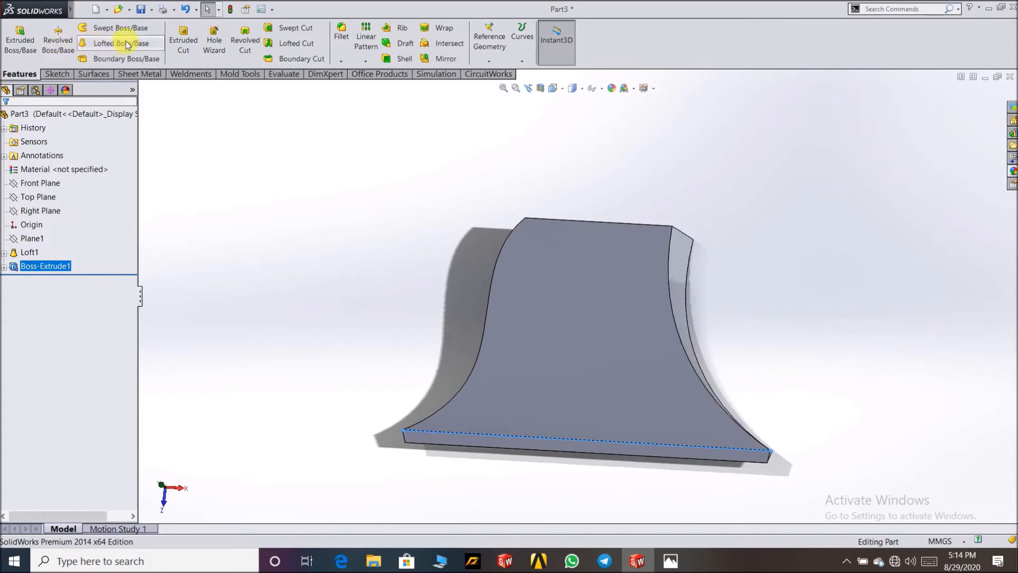
middle_drag(481, 171, 493, 239)
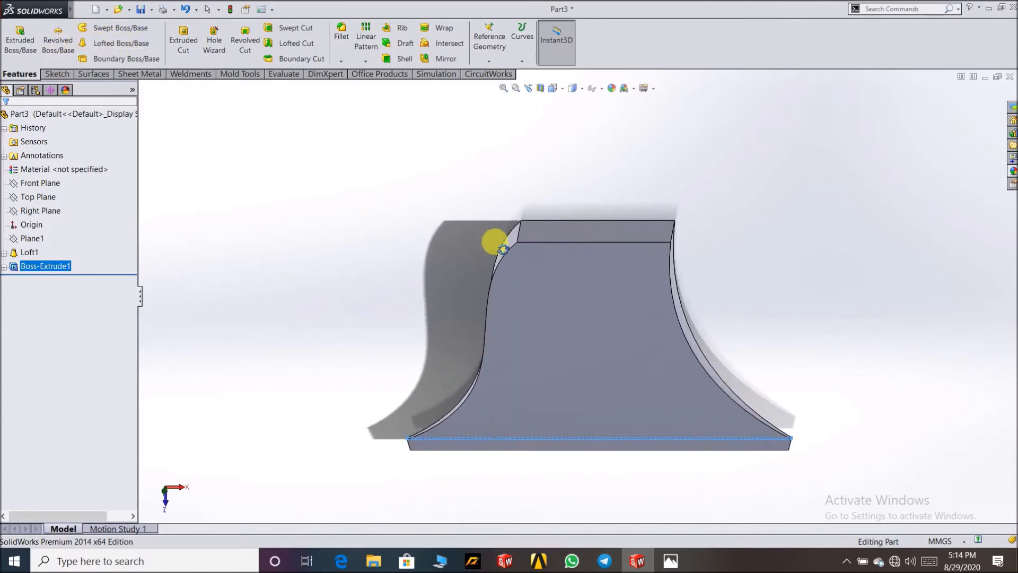
click(671, 561)
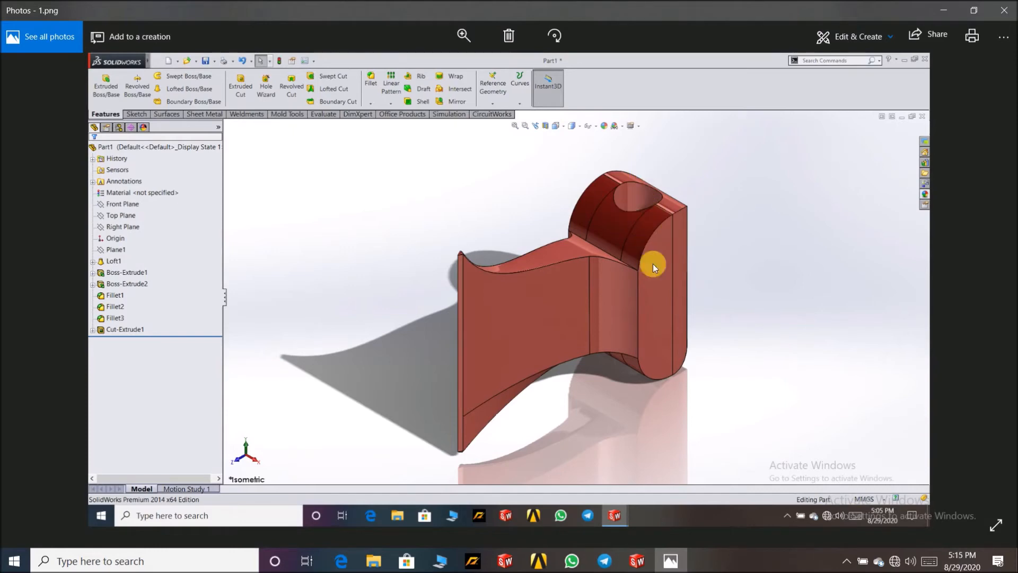
click(636, 562)
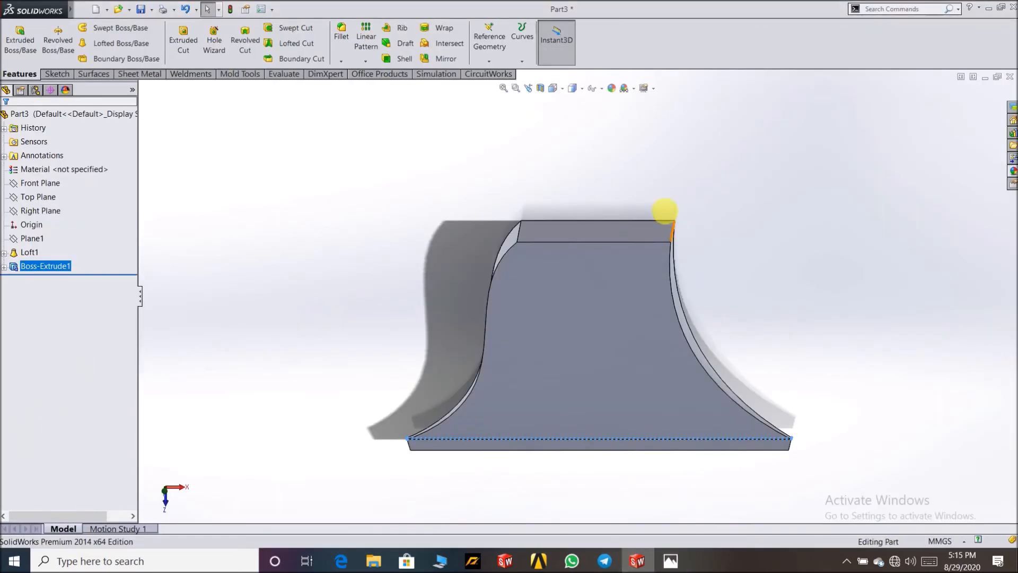
View the loft's thick rectangular end face straight on and start a new sketch on it
right_click(626, 232)
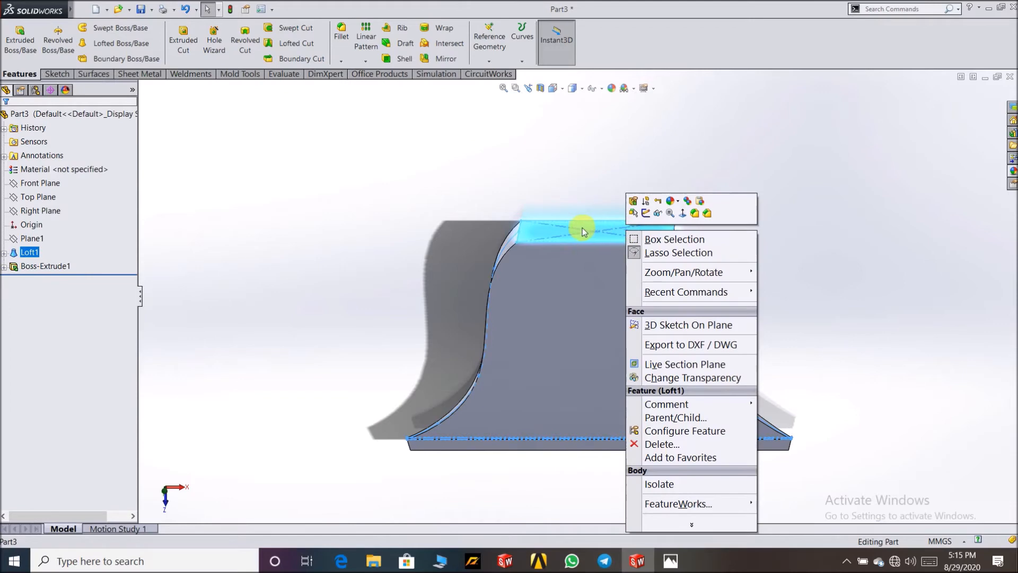
click(682, 214)
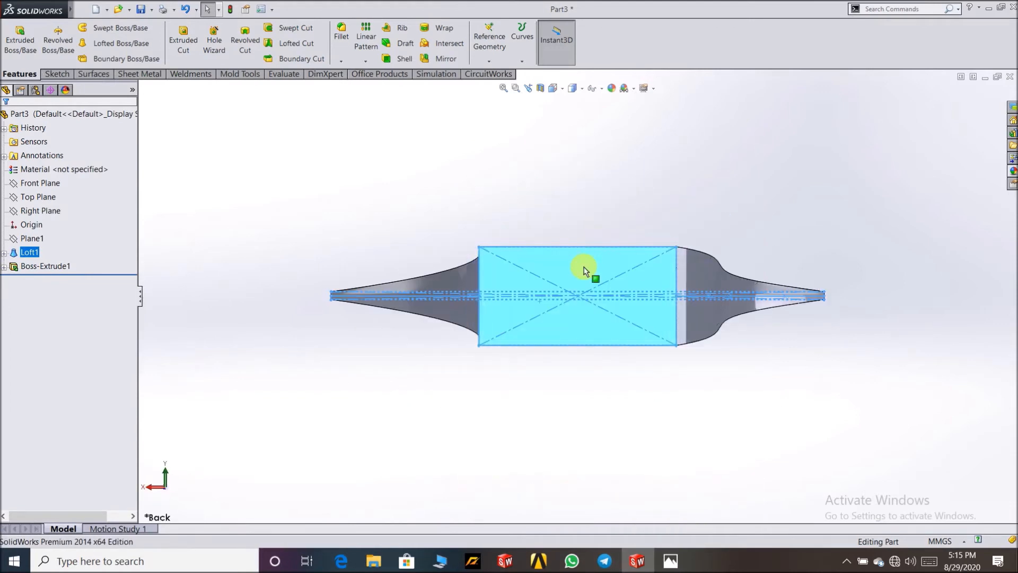
right_click(584, 271)
click(600, 237)
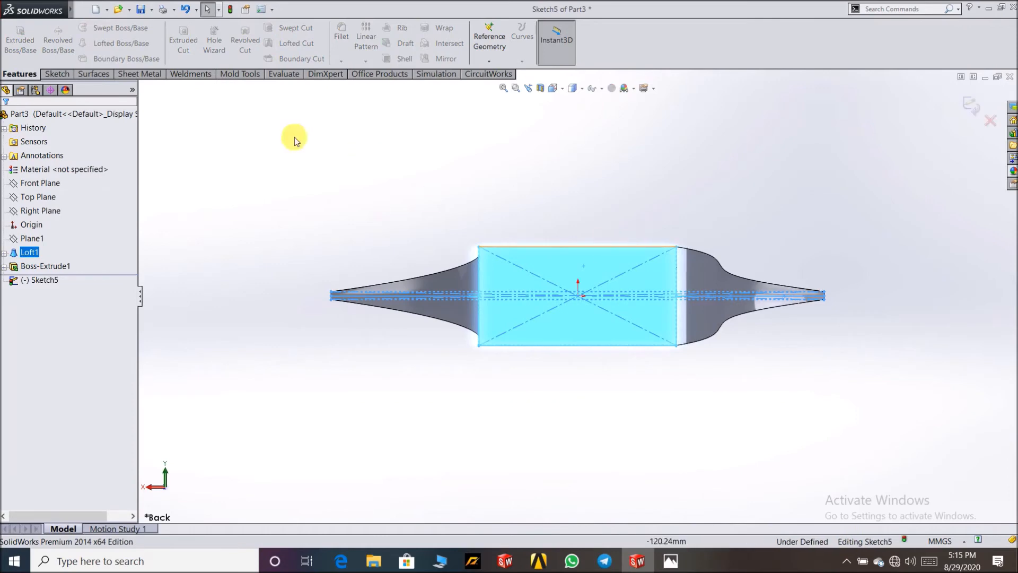
Sketch a center rectangle about 196 by 94 mm around the origin, enclosing the thick end face
click(60, 73)
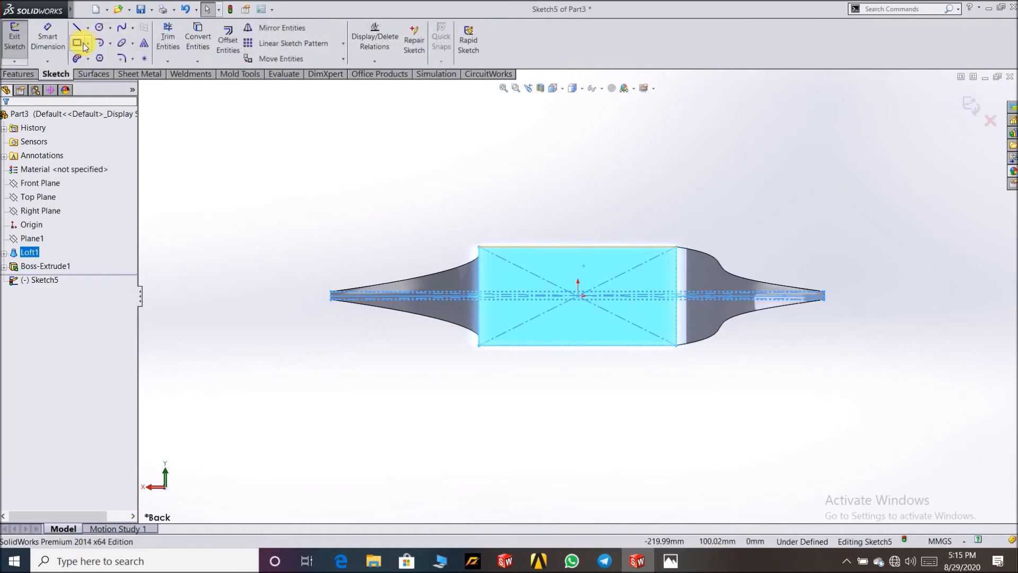
click(88, 44)
click(98, 72)
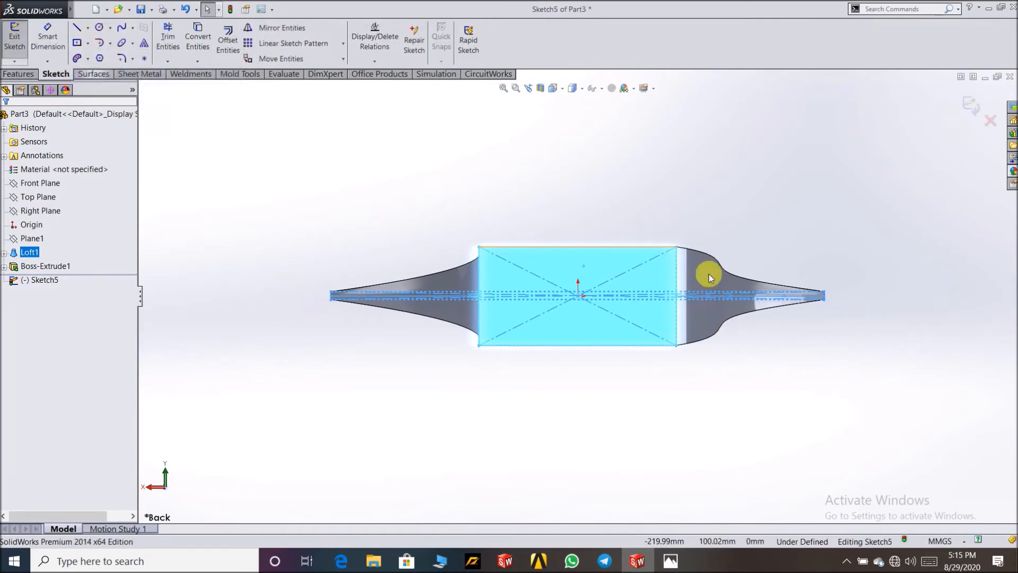
click(578, 295)
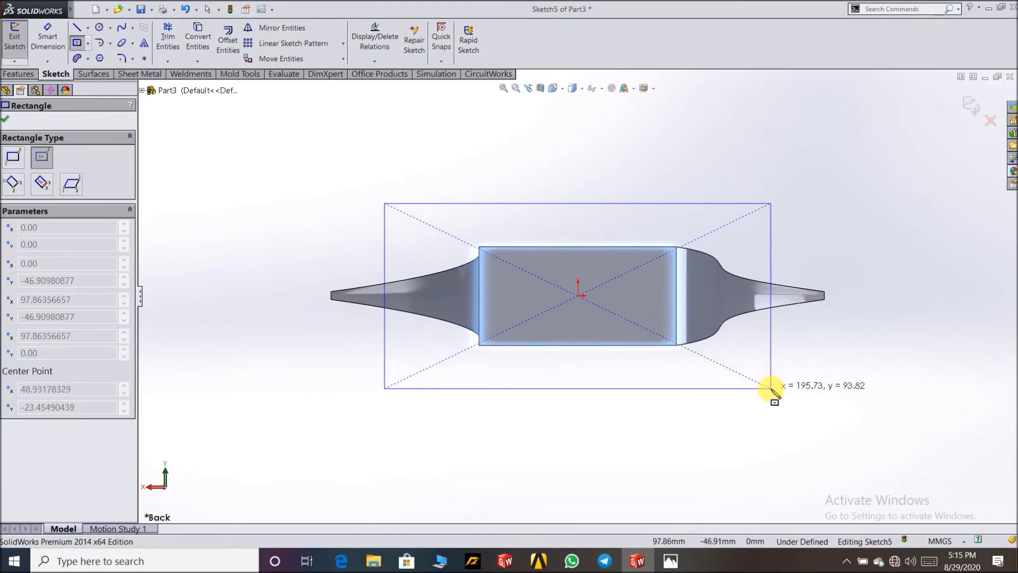
click(771, 388)
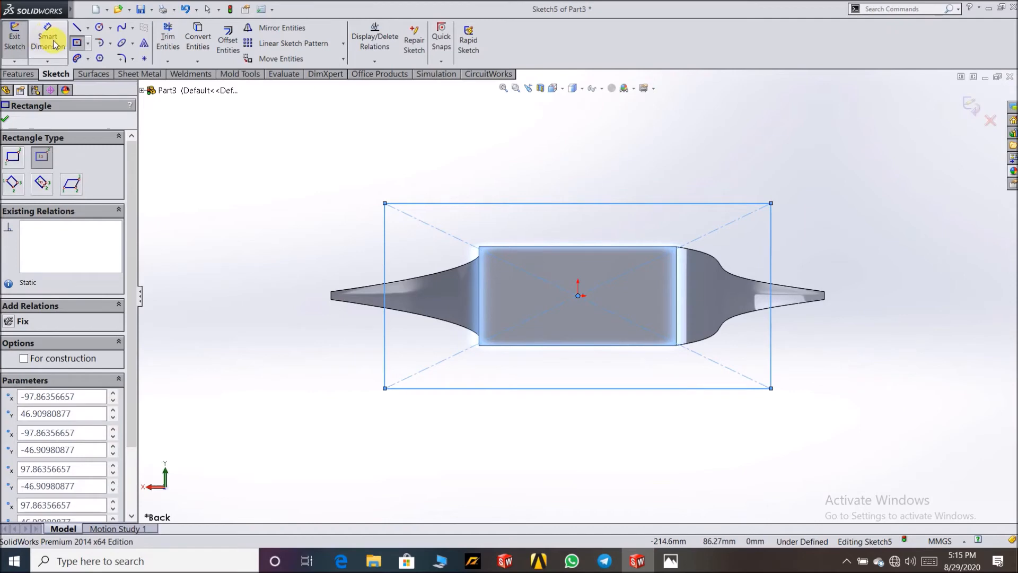
Dimension the center rectangle around the thick end face to 200 mm wide and 90 mm high
click(53, 43)
click(534, 203)
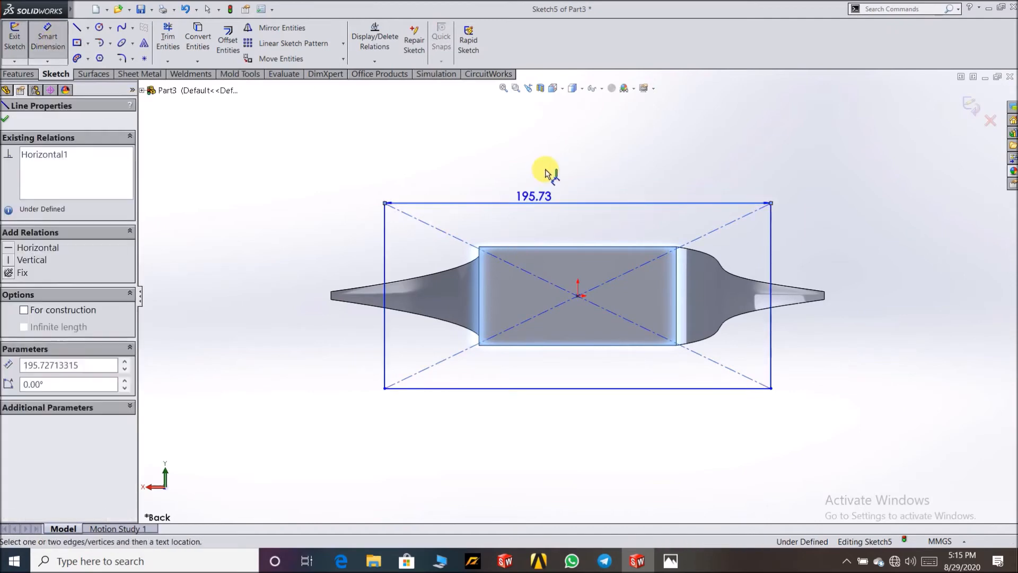
click(546, 170)
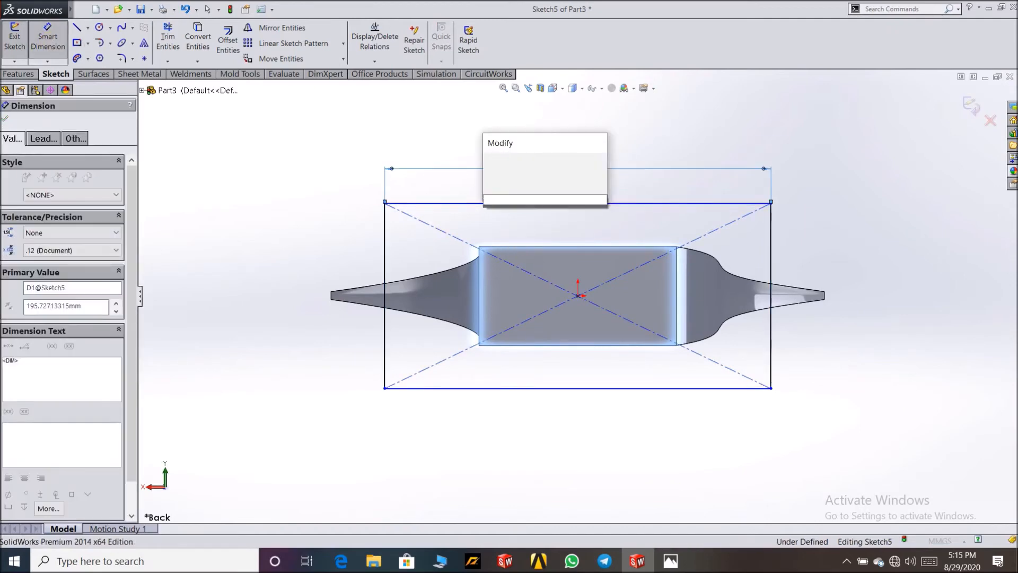
text(200)
key(Return)
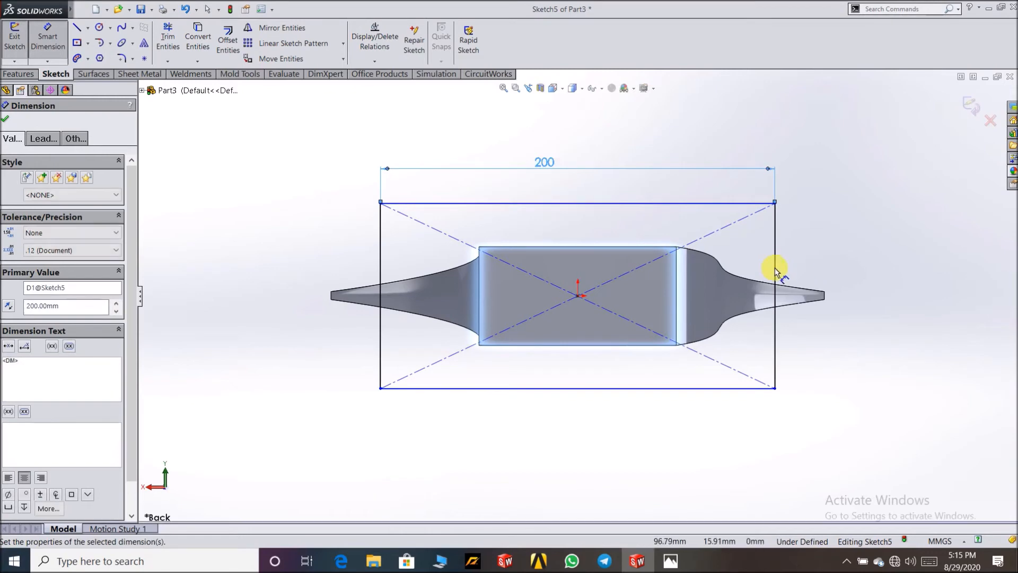
click(776, 273)
click(848, 264)
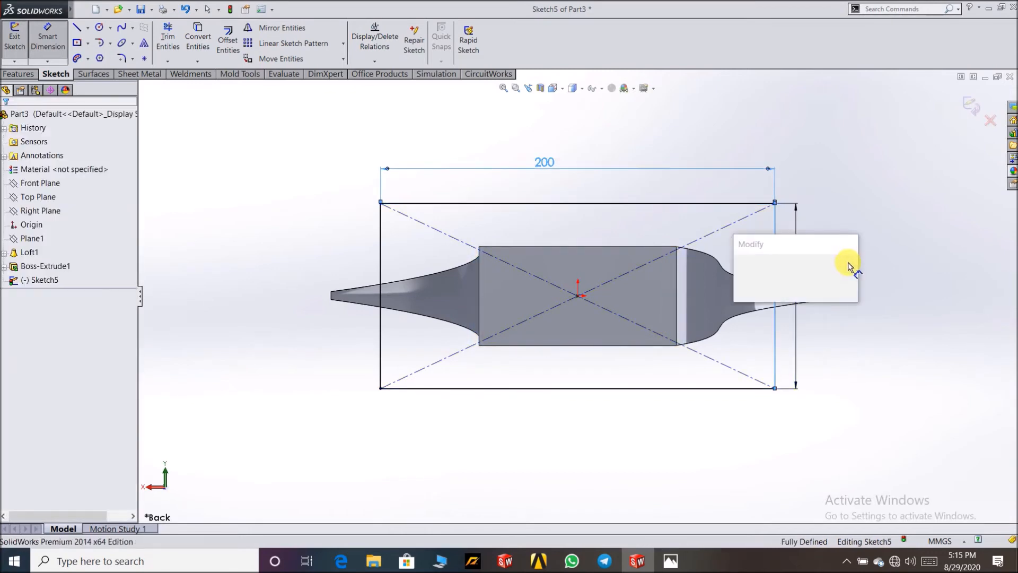
text(90)
key(Return)
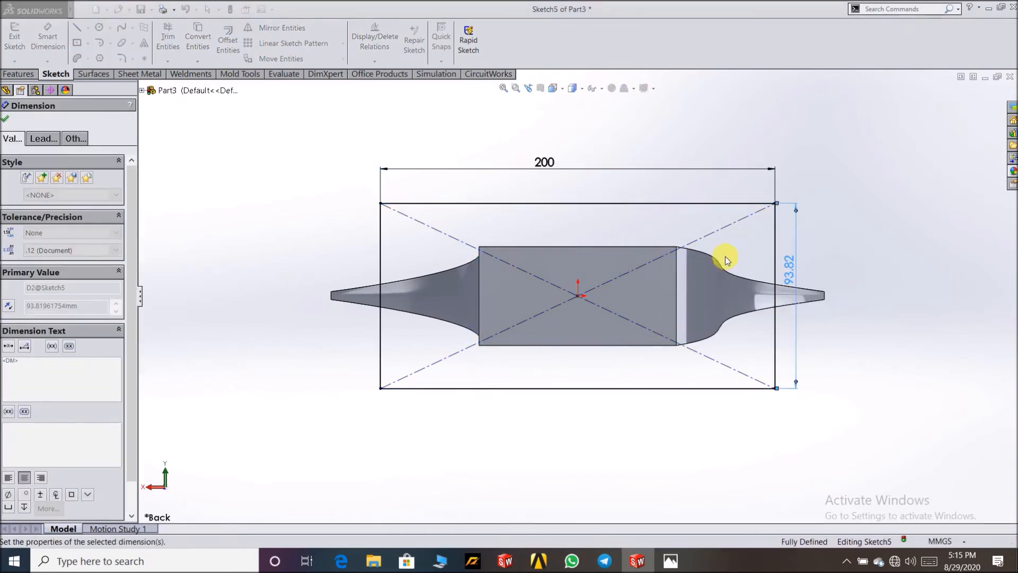
click(5, 117)
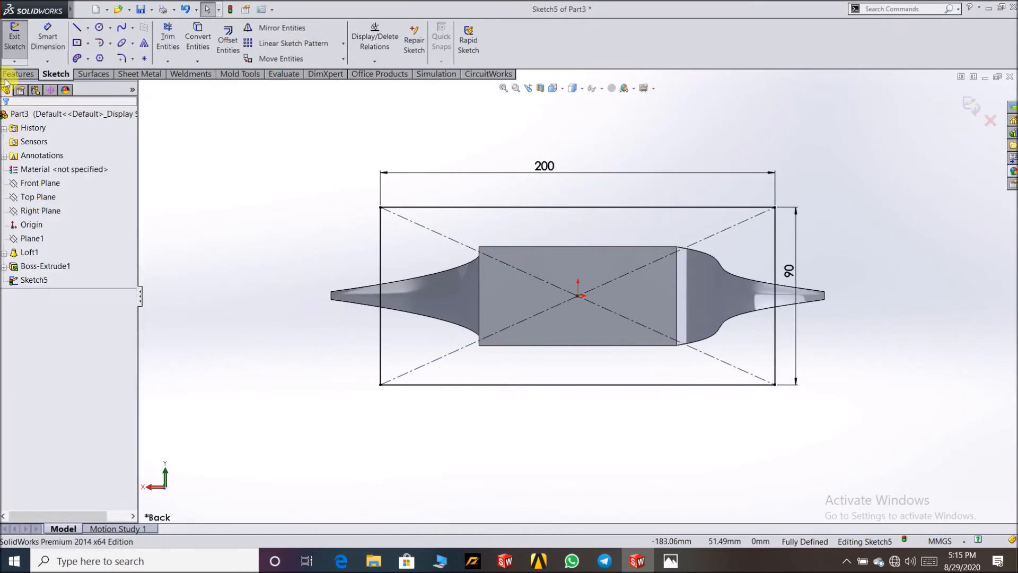
Extrude the 200 by 90 mm rectangle 50 mm outward from the loft as a merged boss
click(20, 74)
click(318, 376)
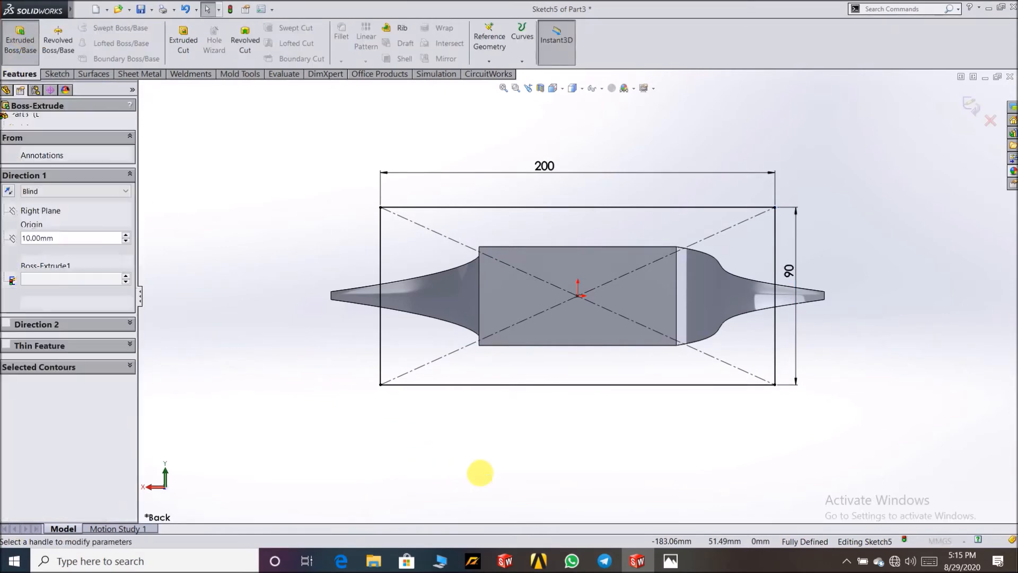
middle_drag(540, 512, 512, 271)
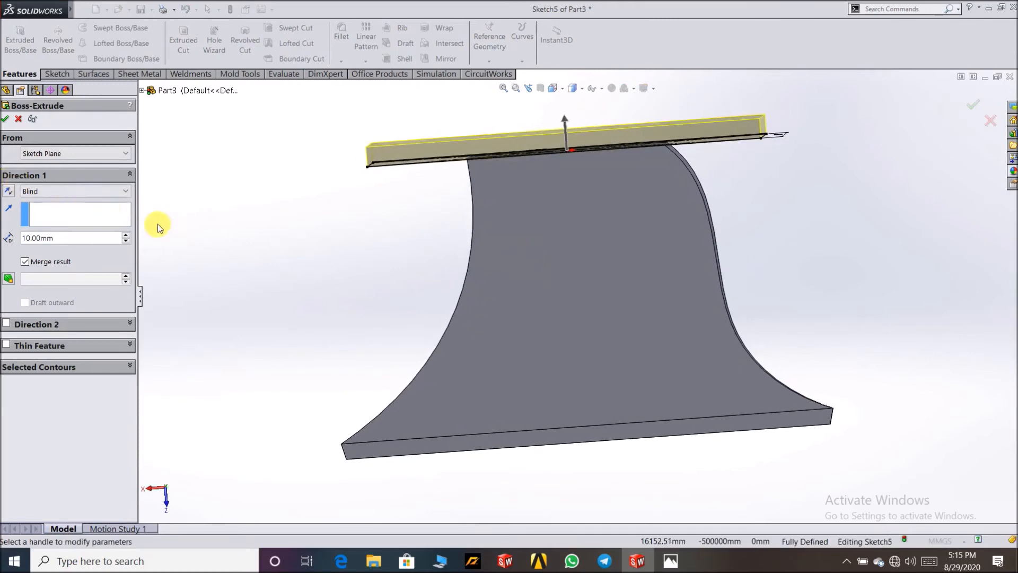
click(127, 235)
click(128, 235)
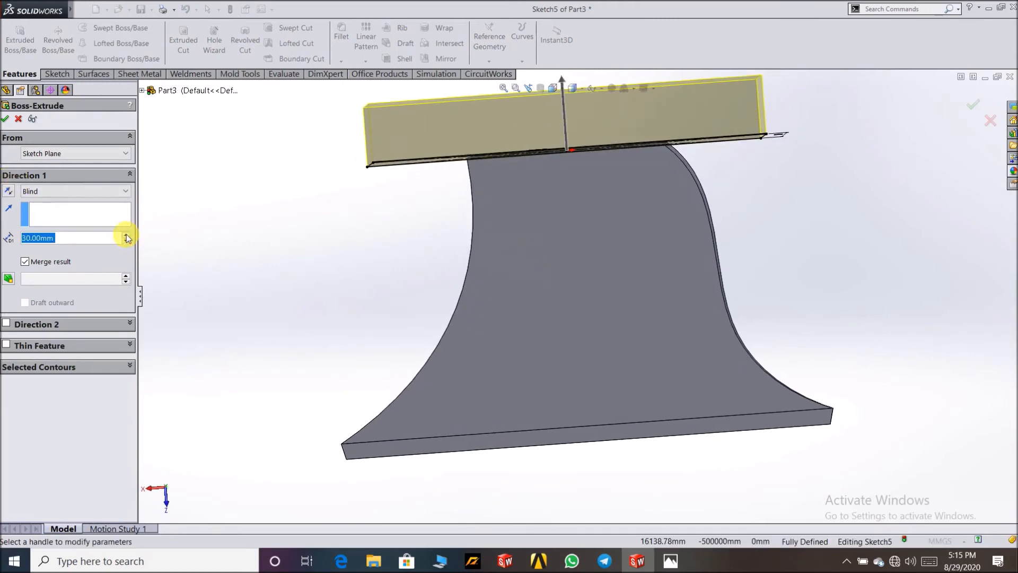
click(128, 235)
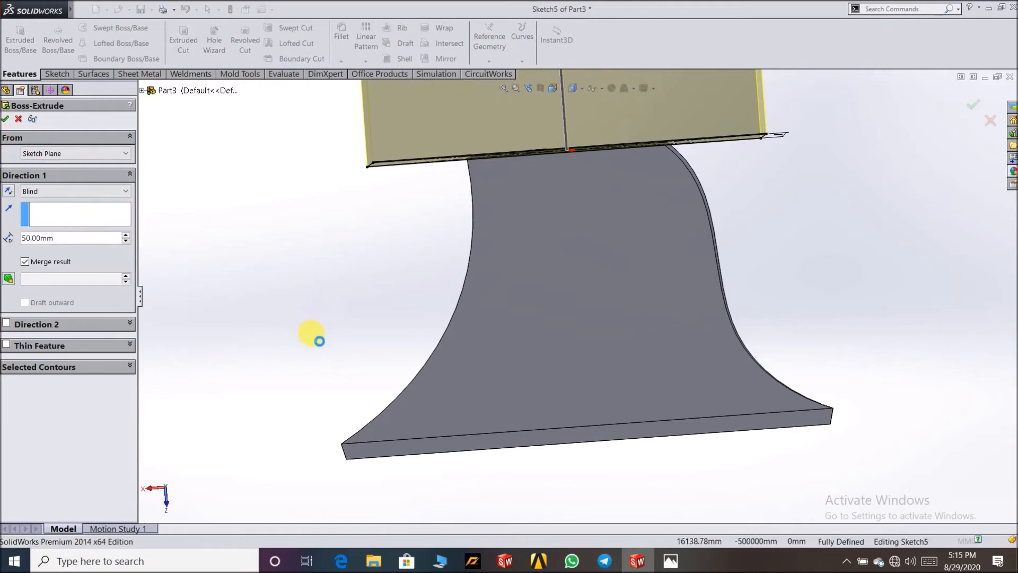
scroll(311, 338, up, 5)
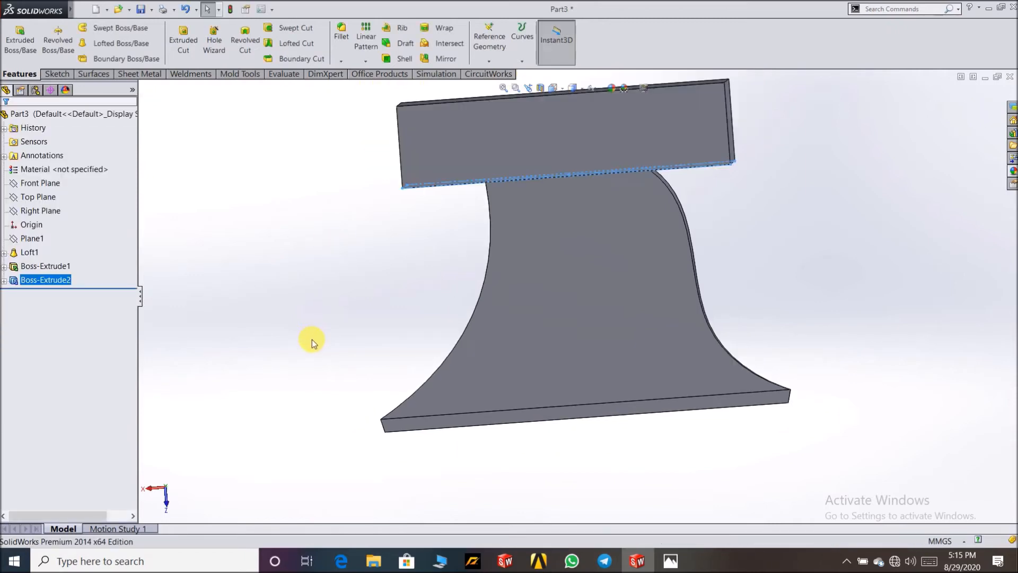
scroll(578, 173, down, 4)
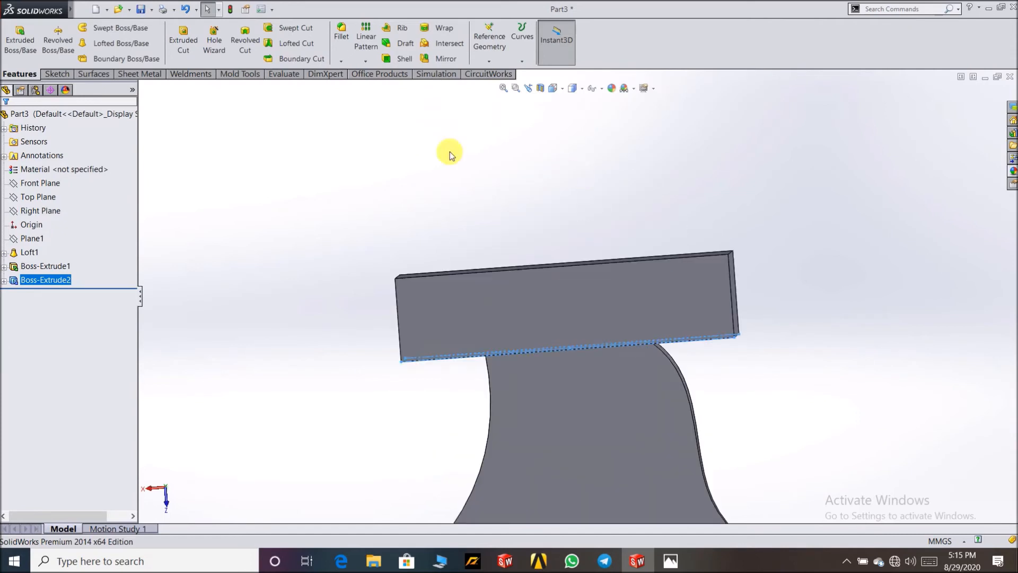
Set up a constant-size fillet on the block's outer end face, trying radii of 20, 30 and 50 mm before setting 45 mm
click(342, 42)
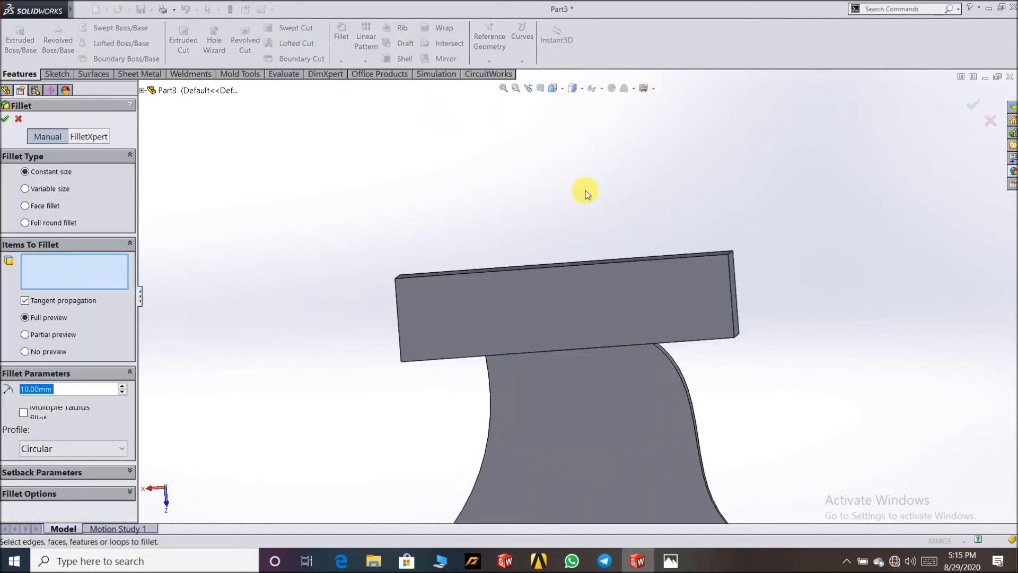
middle_drag(583, 211, 575, 288)
click(577, 293)
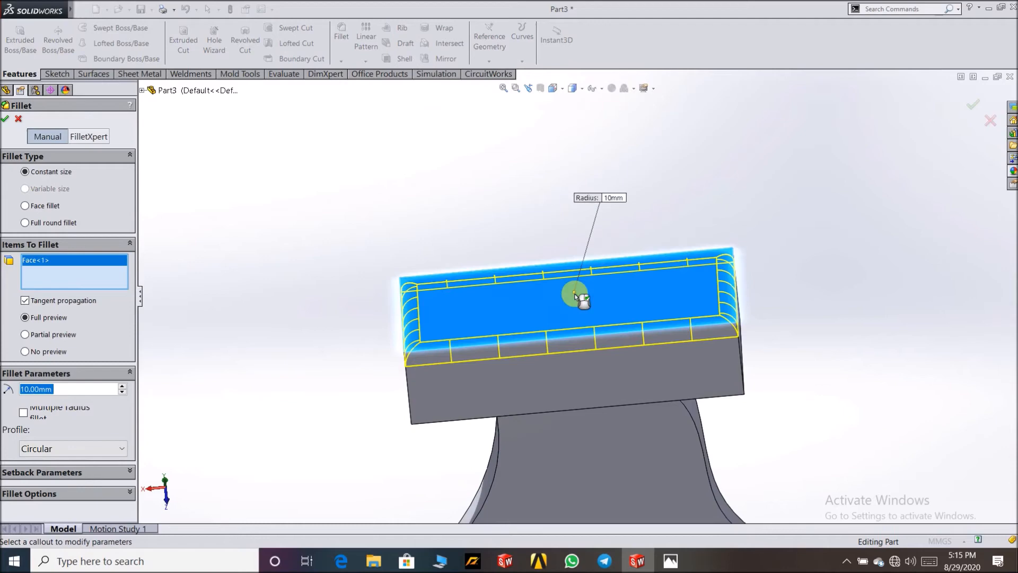
click(123, 388)
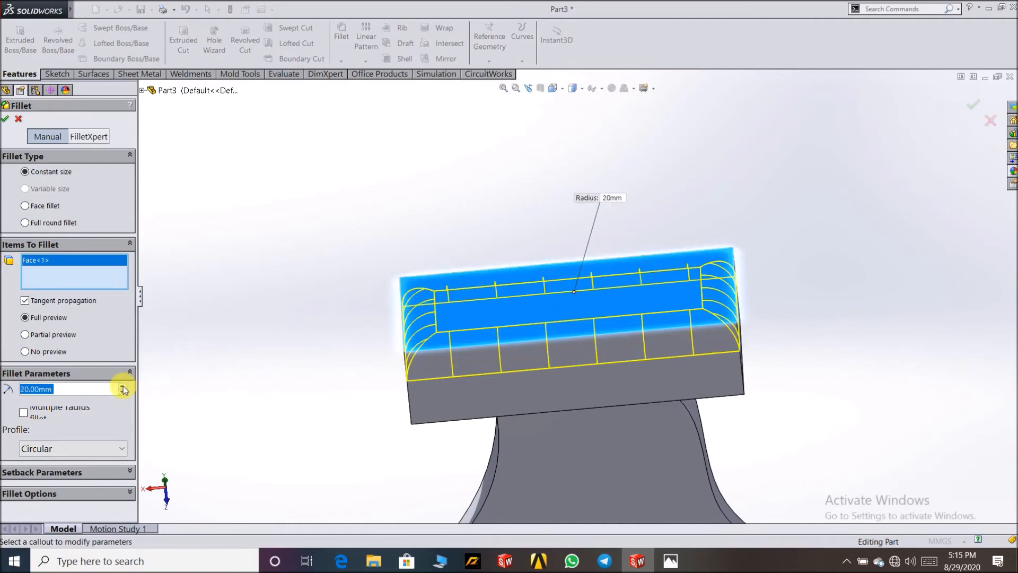
click(123, 388)
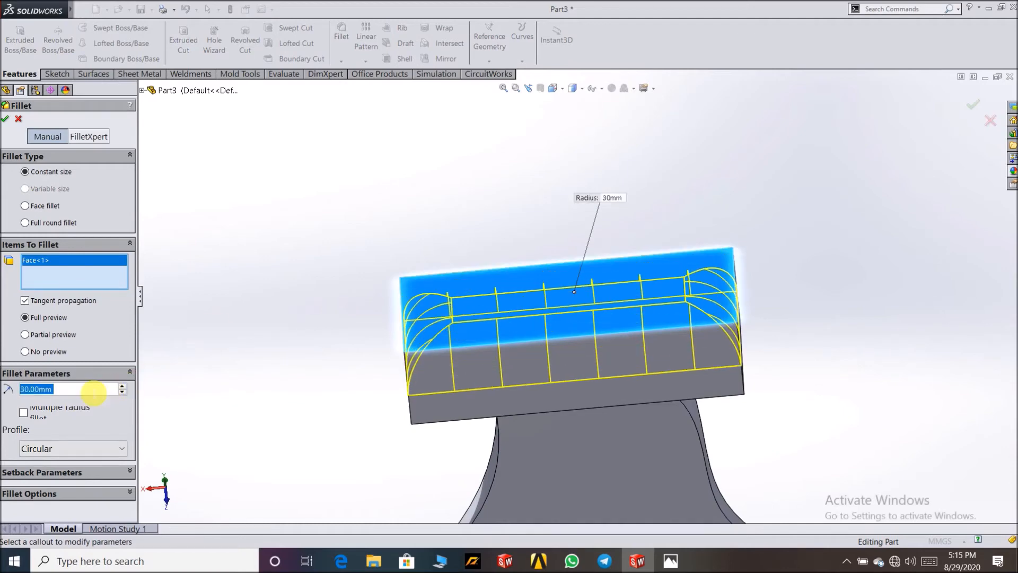
middle_drag(357, 271, 357, 320)
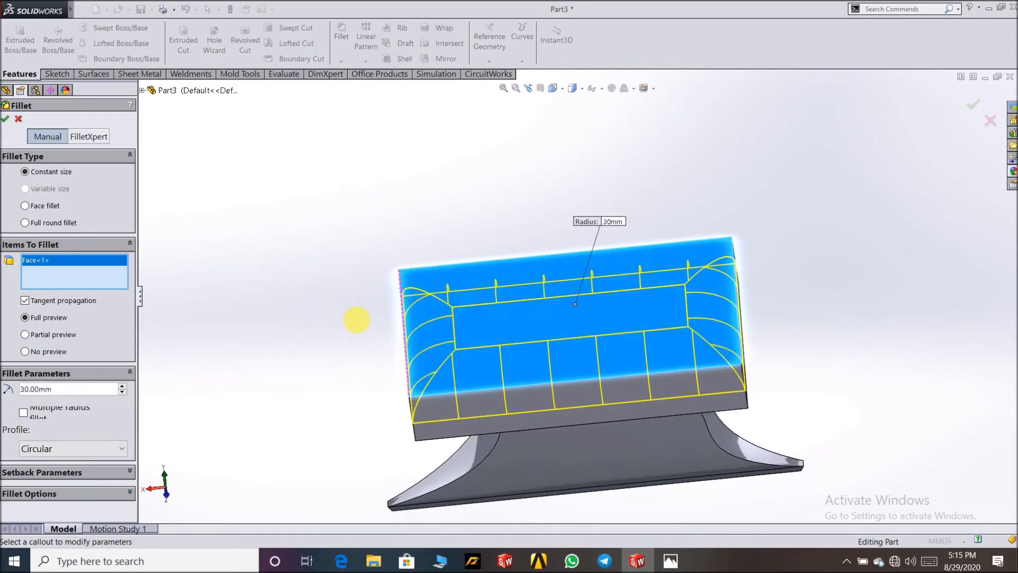
click(123, 388)
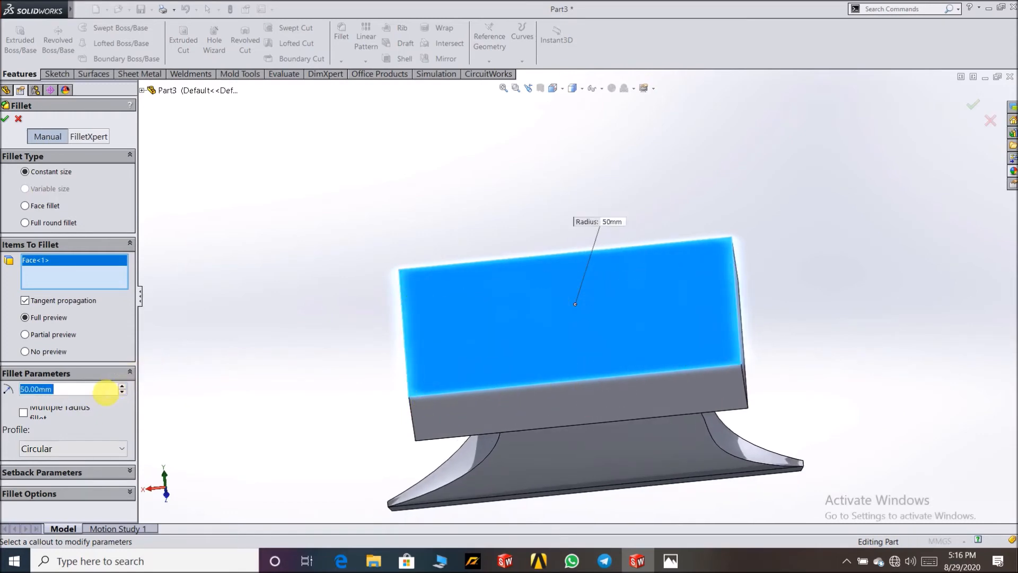
text(45)
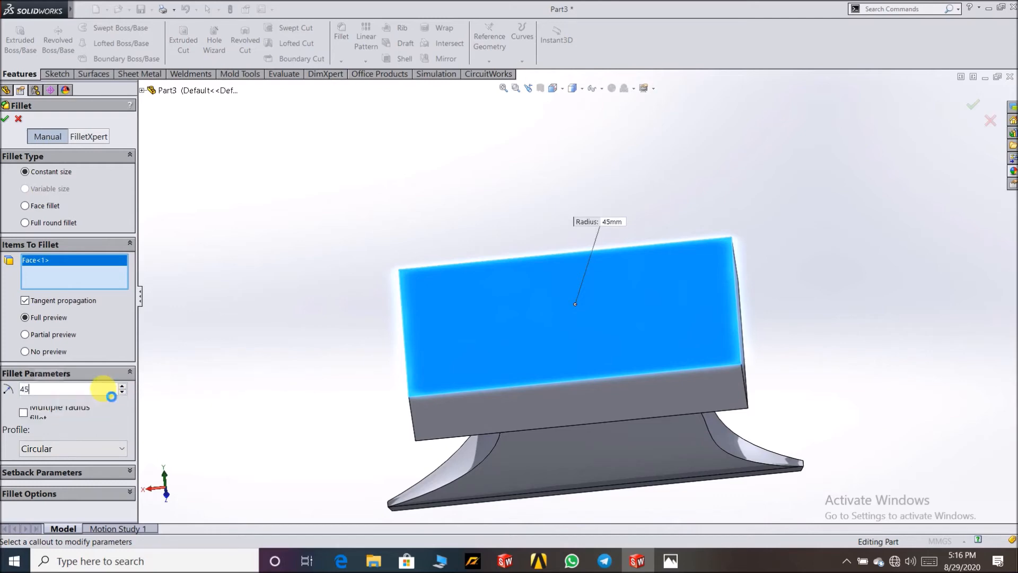
key(Return)
middle_drag(250, 359, 247, 193)
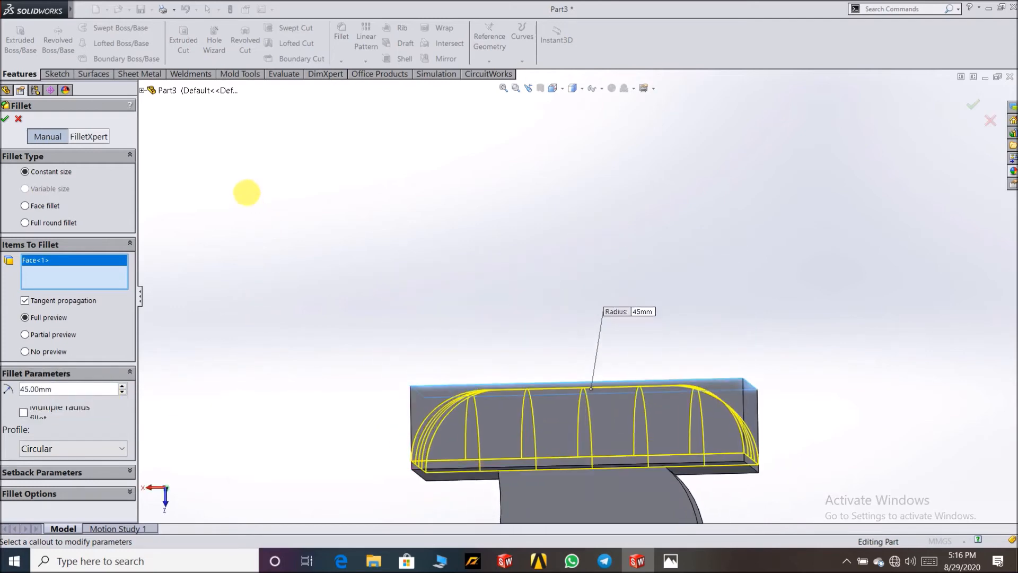
Add the block's loft-side edges to the fillet selection, set the radius to 25 mm and apply the fillet
click(444, 469)
click(103, 391)
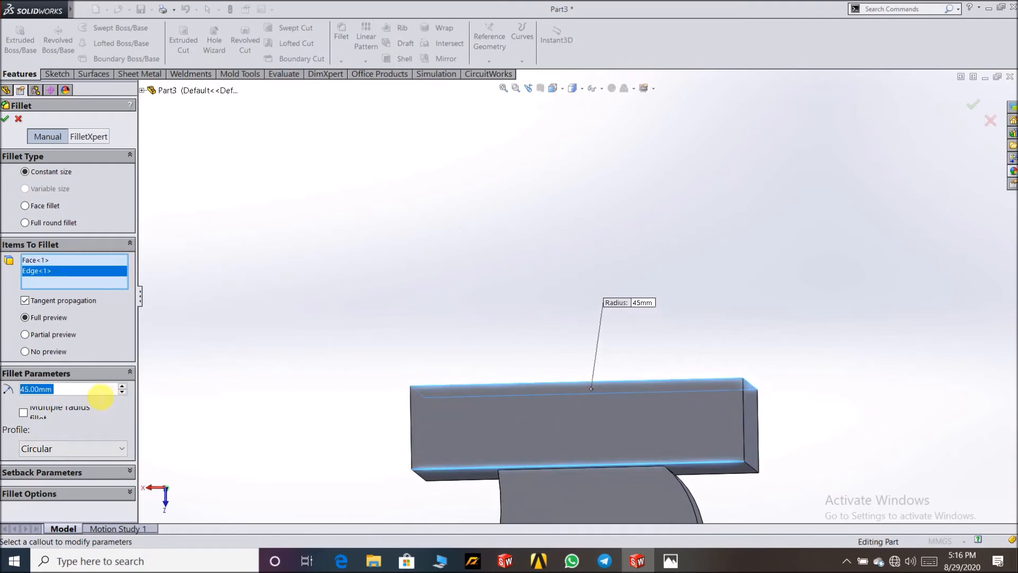
text(25)
key(Return)
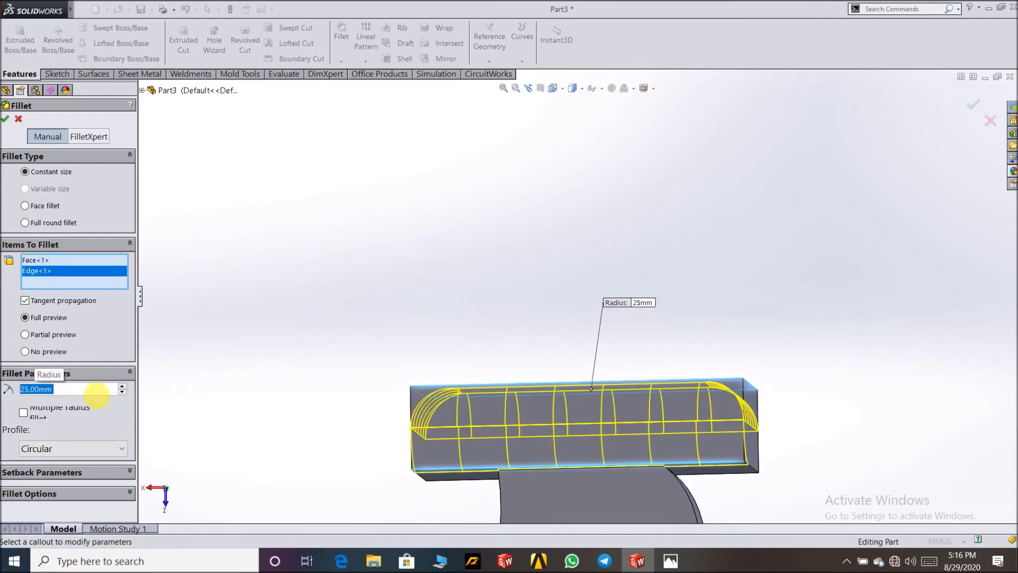
middle_drag(221, 354, 314, 469)
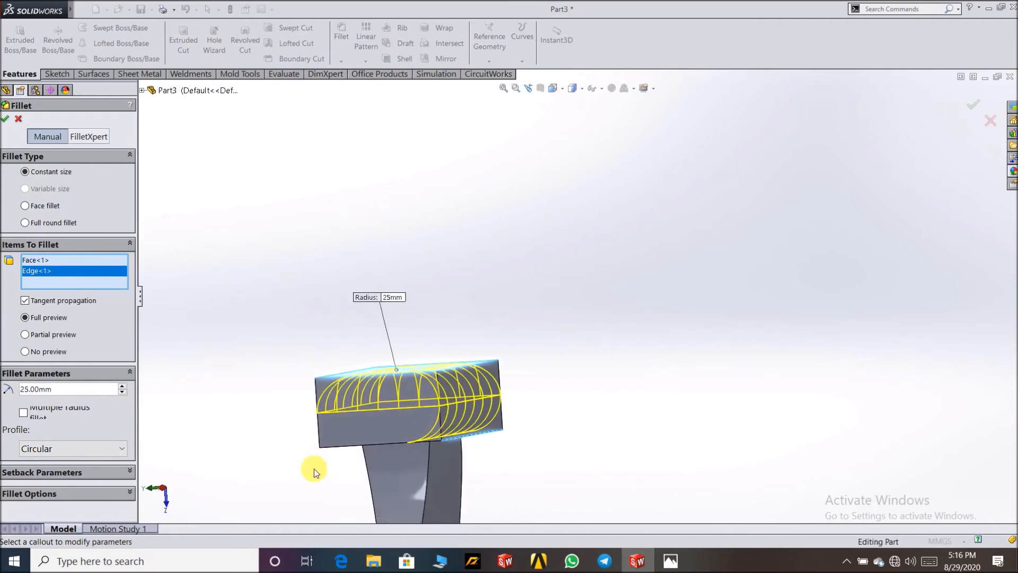
middle_drag(239, 352, 247, 429)
click(249, 440)
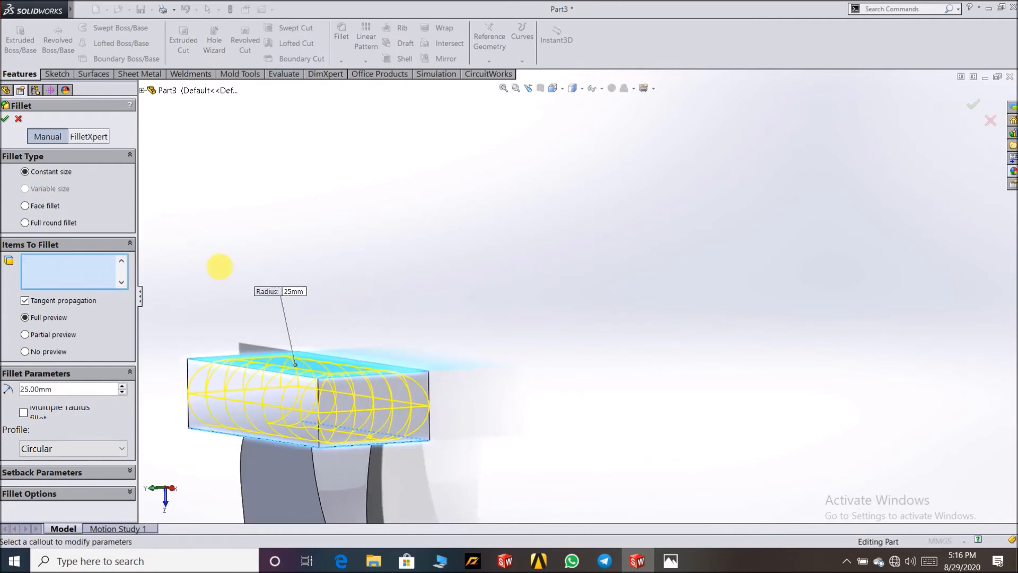
middle_drag(250, 271, 296, 333)
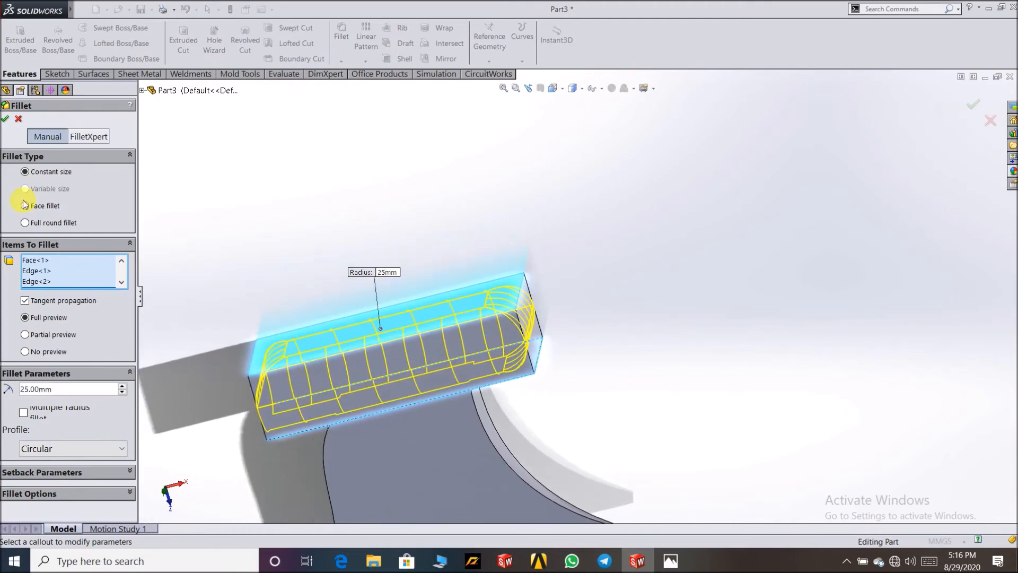
click(5, 119)
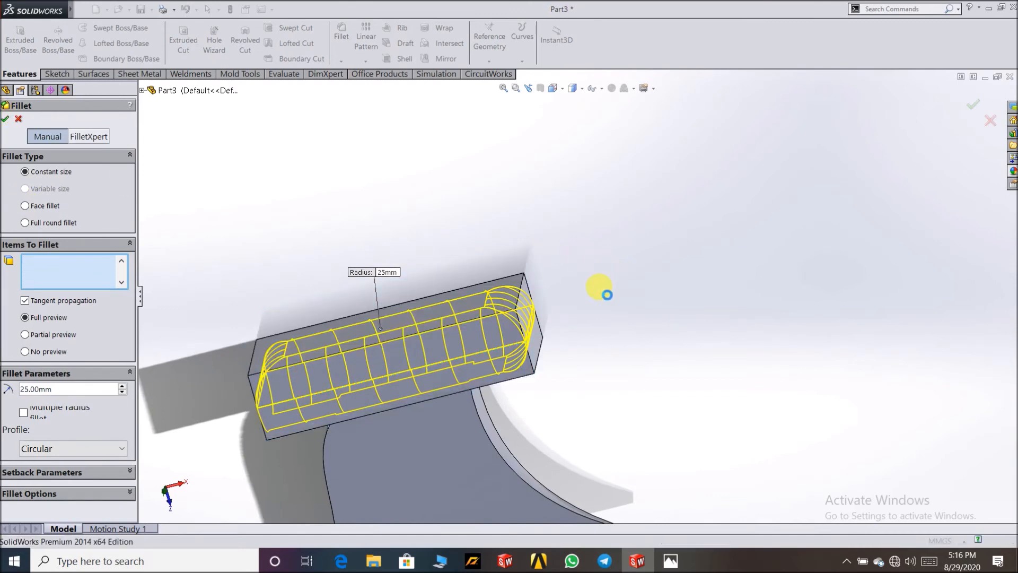
Edit the block's fillet to include the remaining loft-side edge at its short end, keeping the 25 mm radius
scroll(532, 364, up, 2)
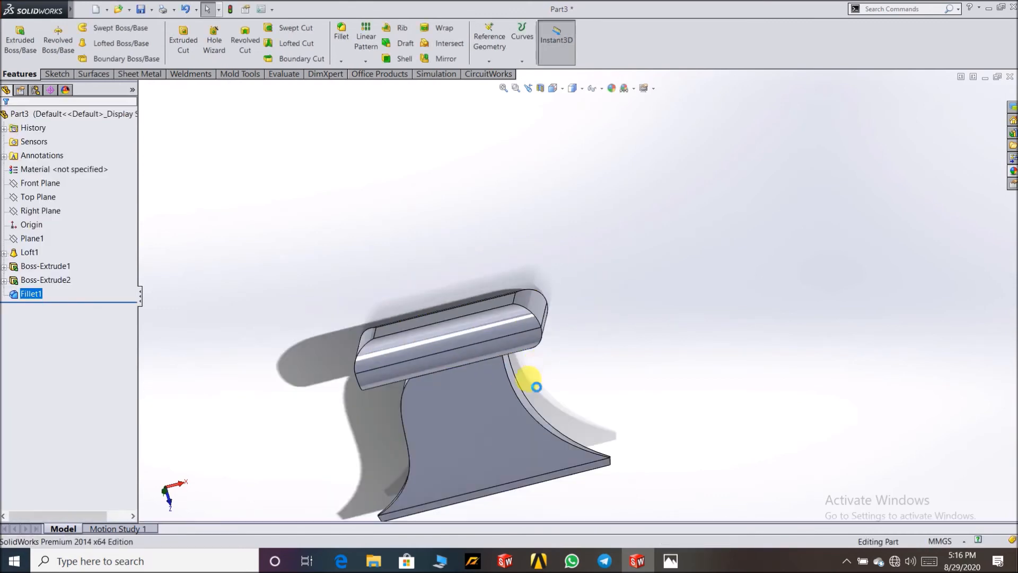
scroll(369, 386, down, 3)
middle_drag(393, 404, 421, 325)
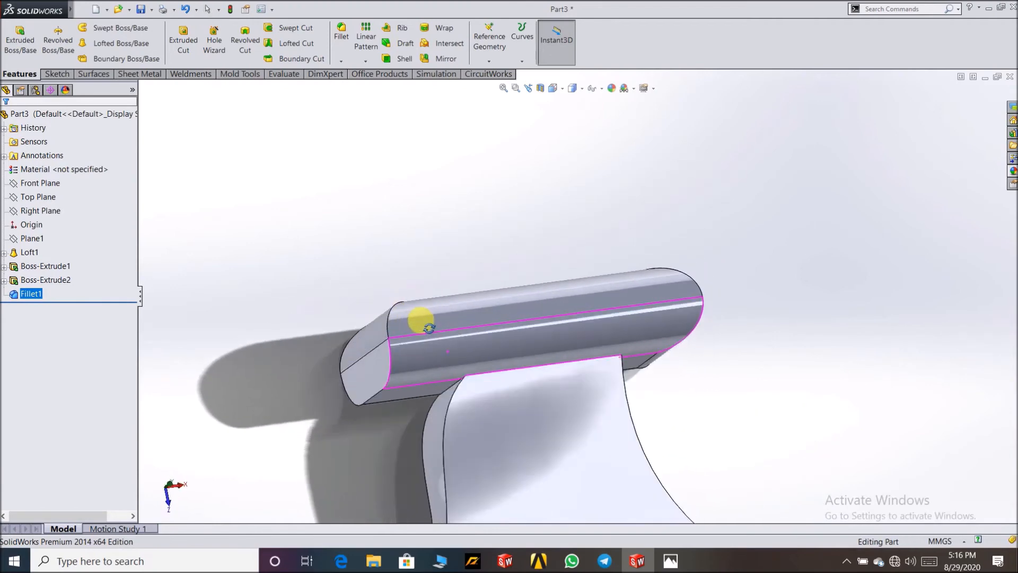
click(24, 295)
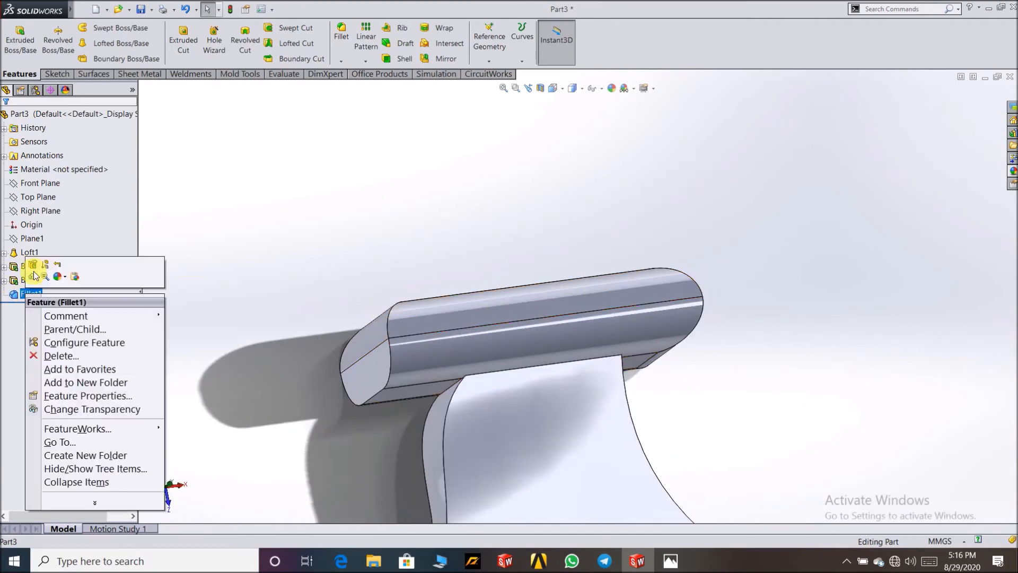
right_click(25, 296)
click(31, 258)
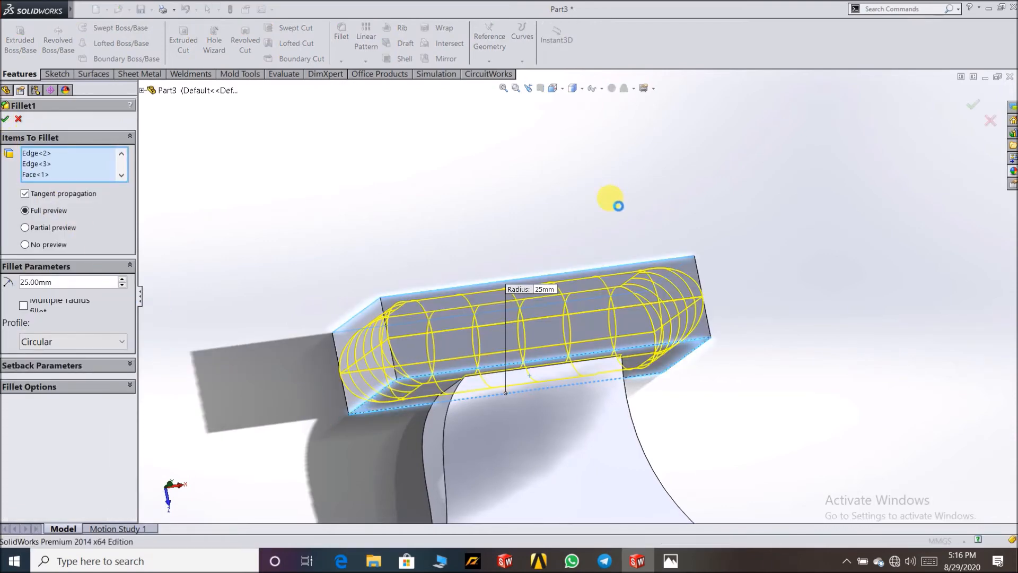
key(Return)
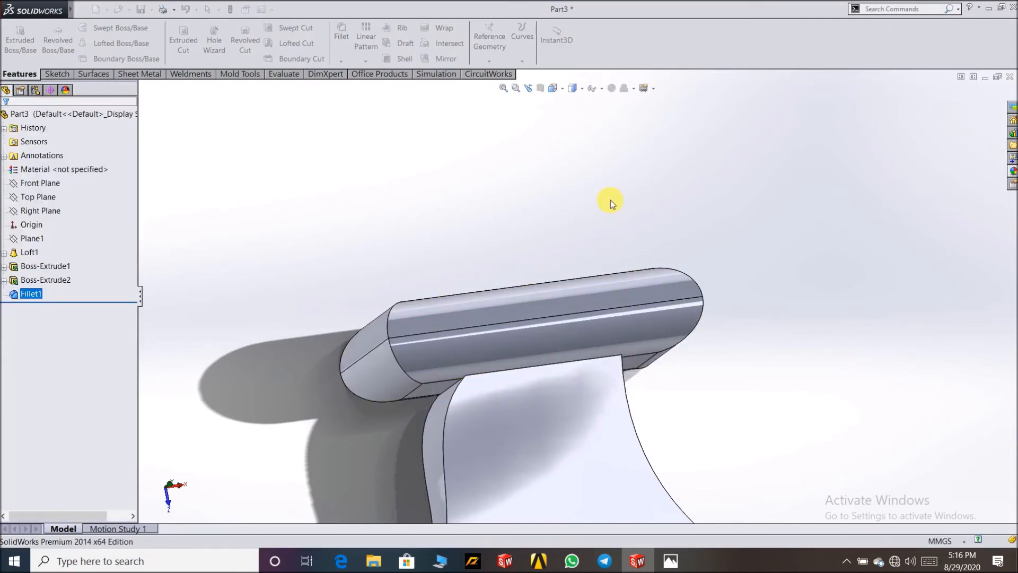
Examine the rounded block on the loft and compare its shape with the reference image
middle_drag(603, 202, 360, 289)
scroll(361, 276, up, 3)
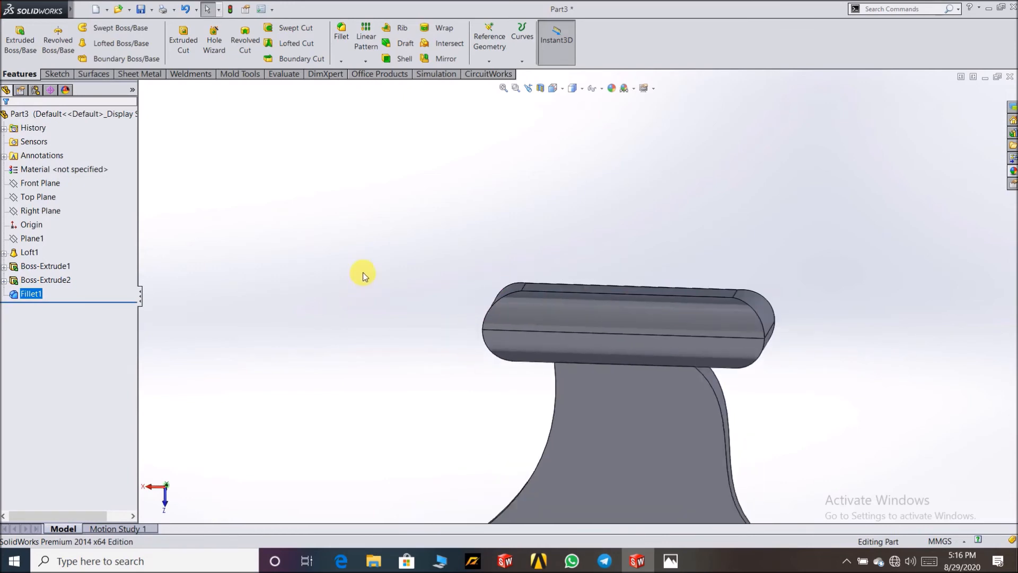
scroll(711, 307, down, 2)
scroll(646, 373, up, 2)
scroll(509, 350, down, 2)
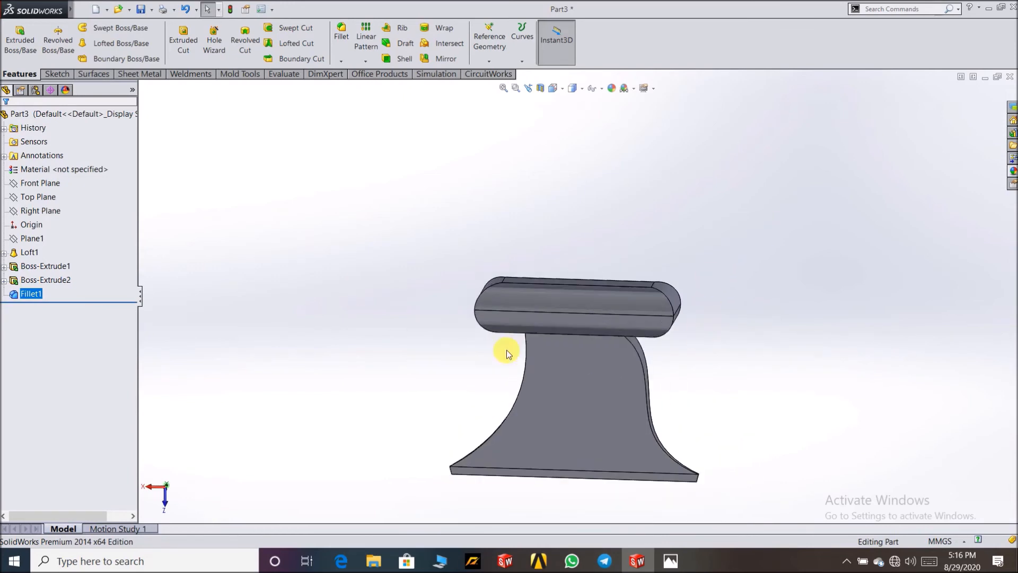
click(671, 561)
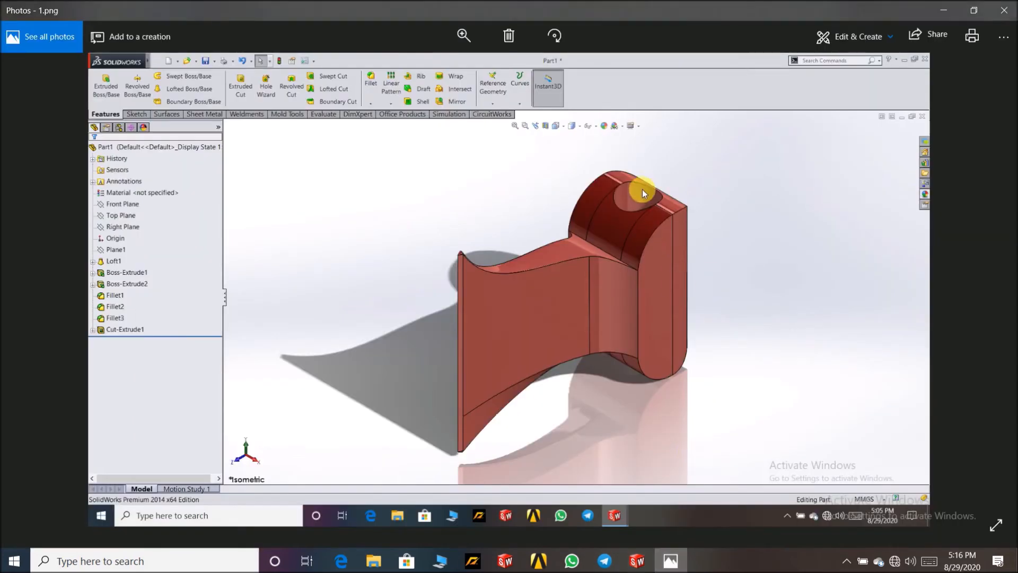
click(666, 561)
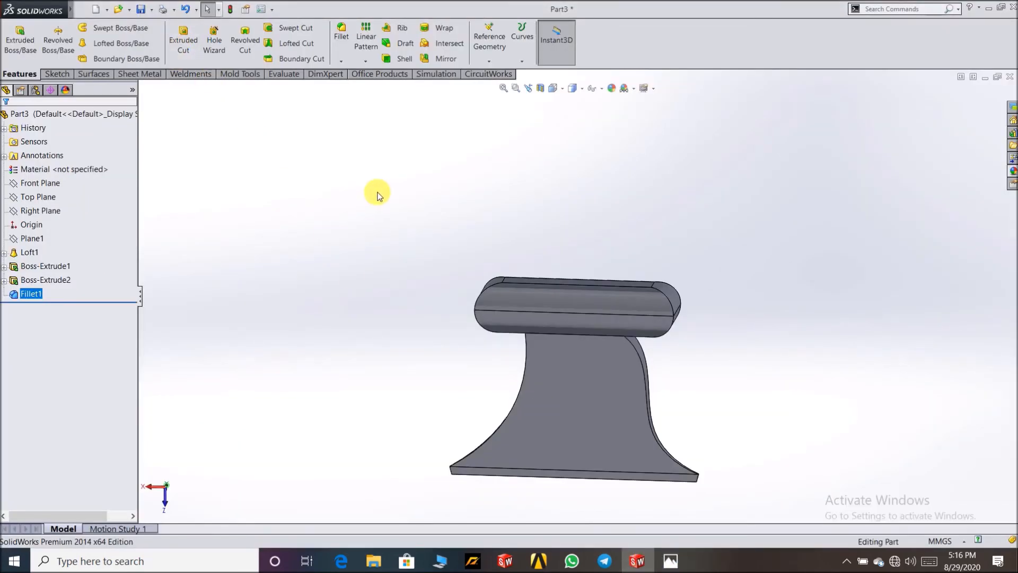
Sketch a circle of 15 mm radius on the Right Plane, centred on the middle of the block's rounded profile
right_click(40, 210)
click(90, 195)
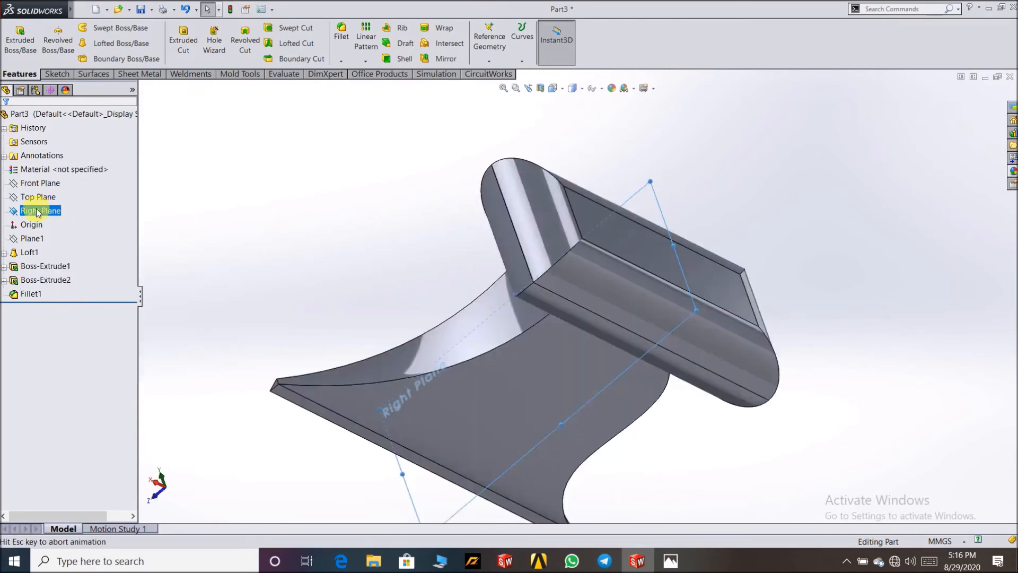
right_click(29, 211)
click(44, 194)
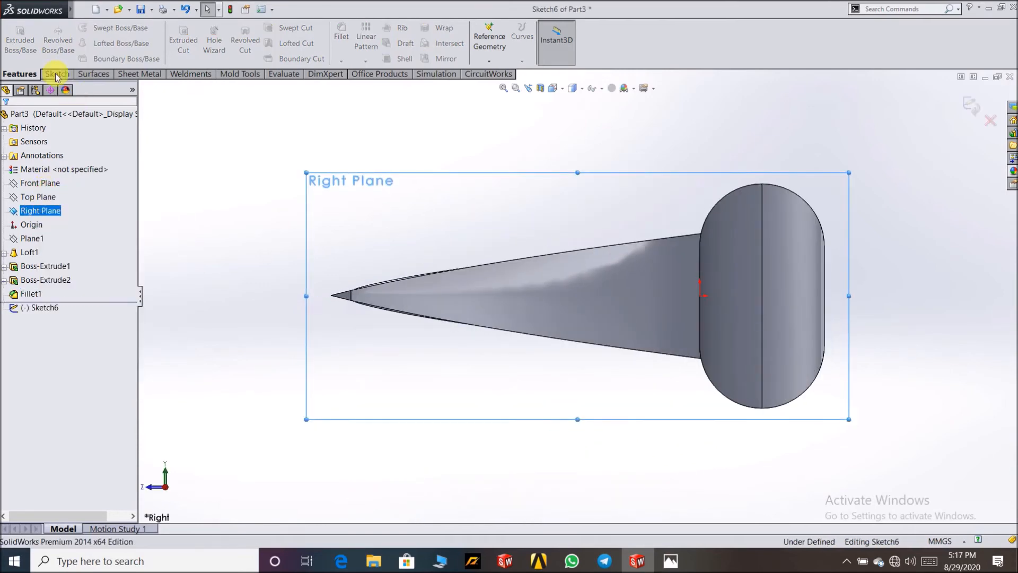
click(99, 27)
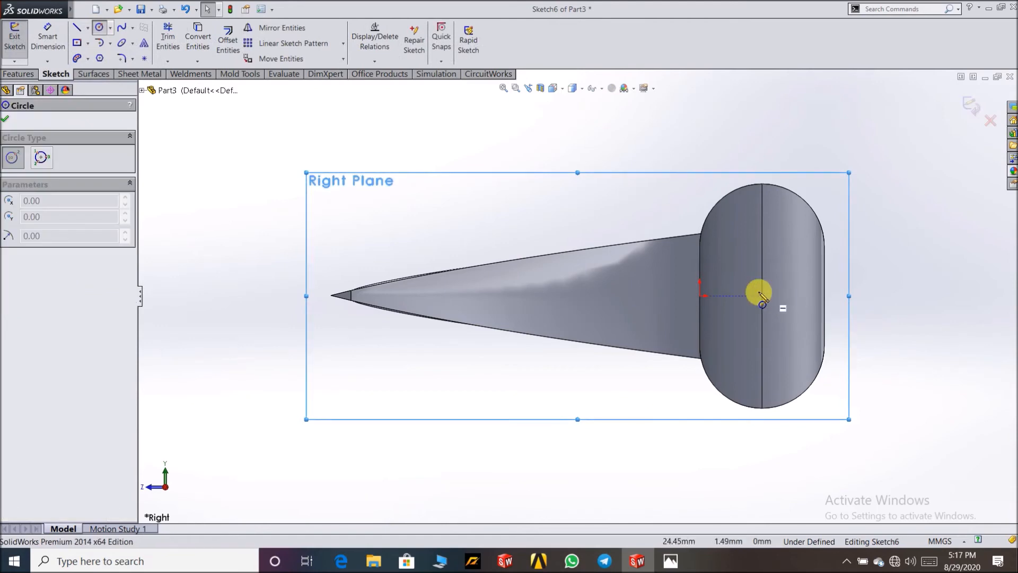
drag(762, 297, 799, 296)
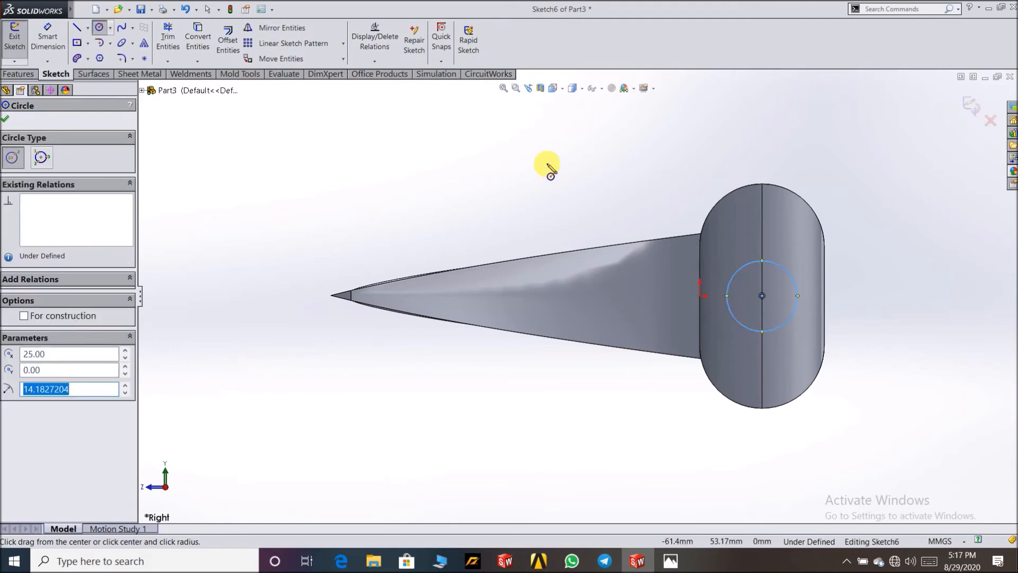
text(15.00)
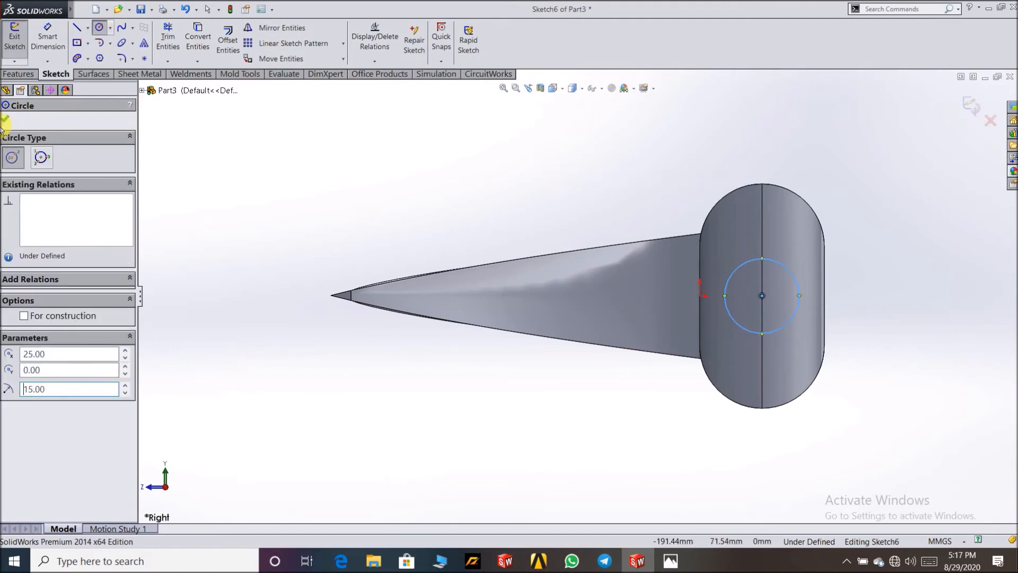
click(8, 122)
Extrude-cut the circle lengthwise through the block, using Through All in both directions
click(19, 73)
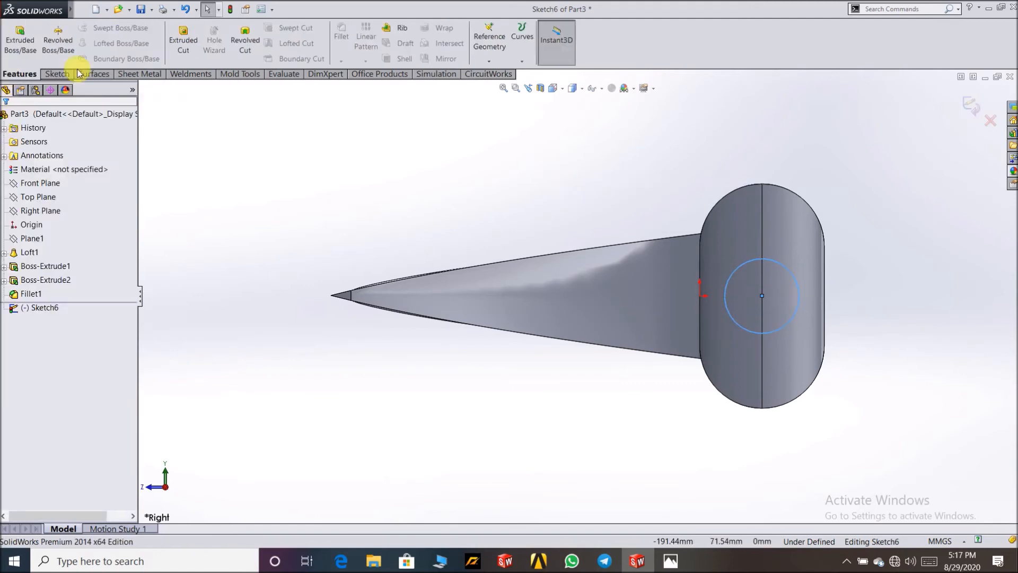
click(182, 43)
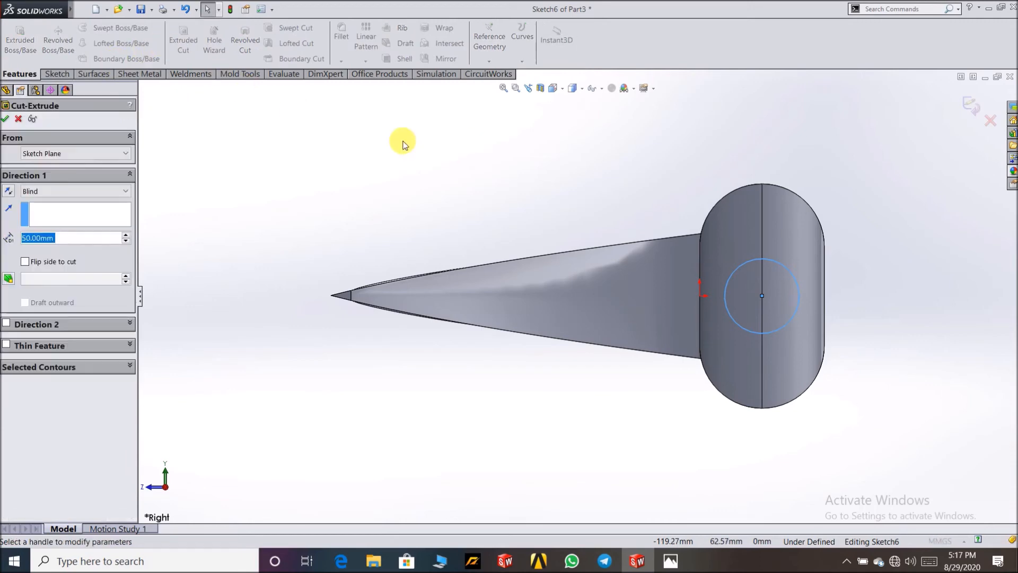
middle_drag(415, 194, 499, 298)
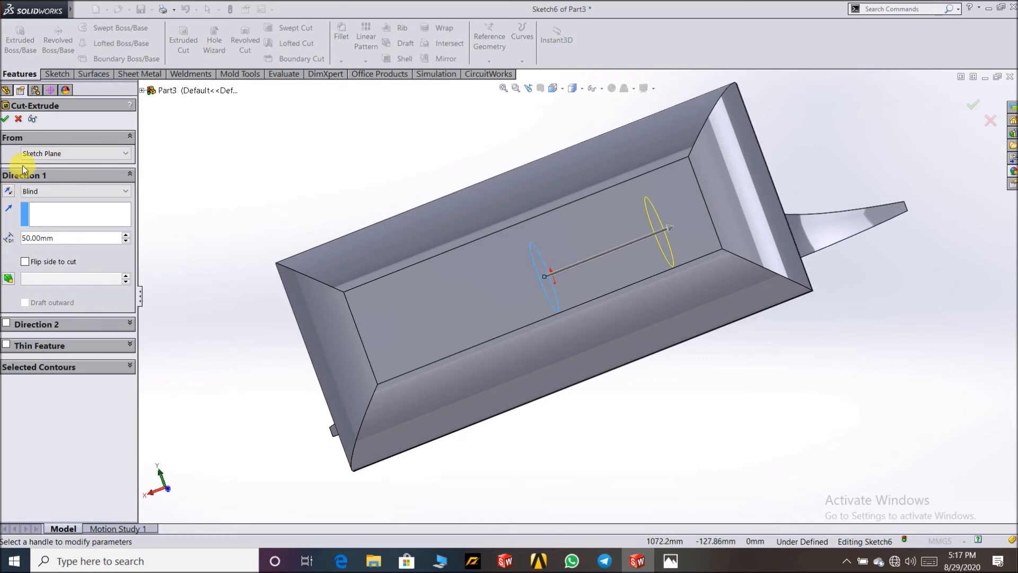
click(6, 322)
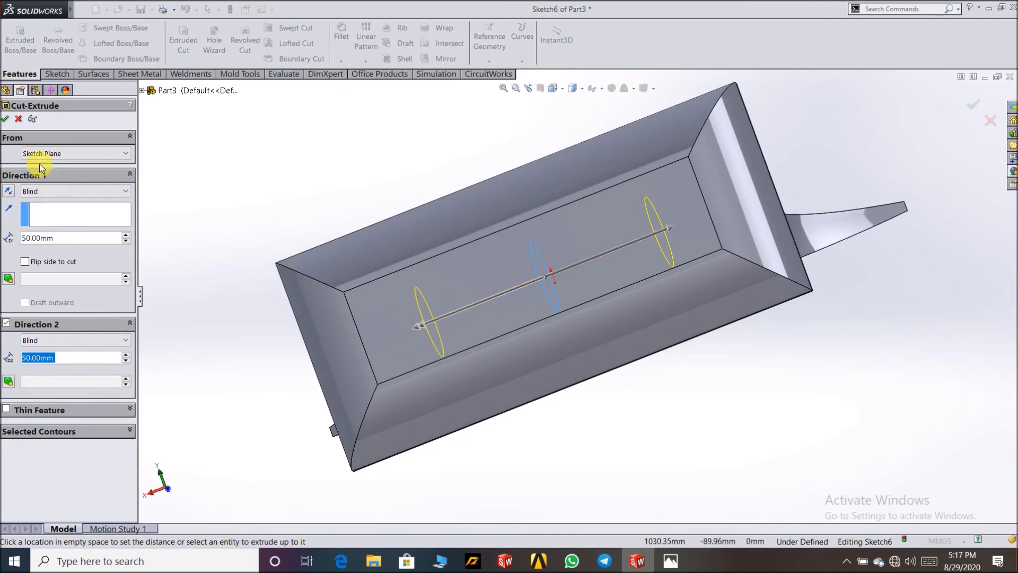
click(126, 194)
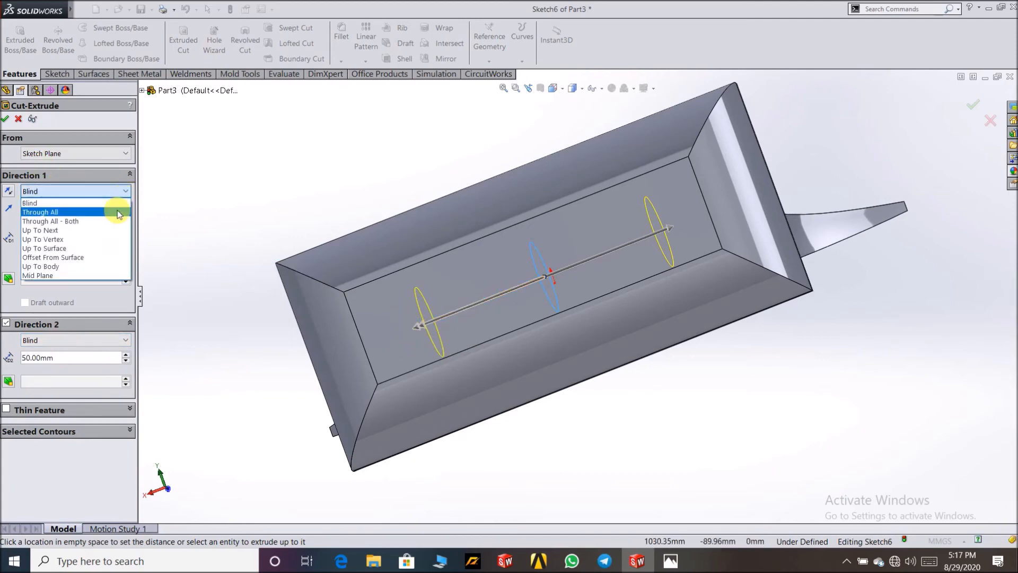
click(117, 210)
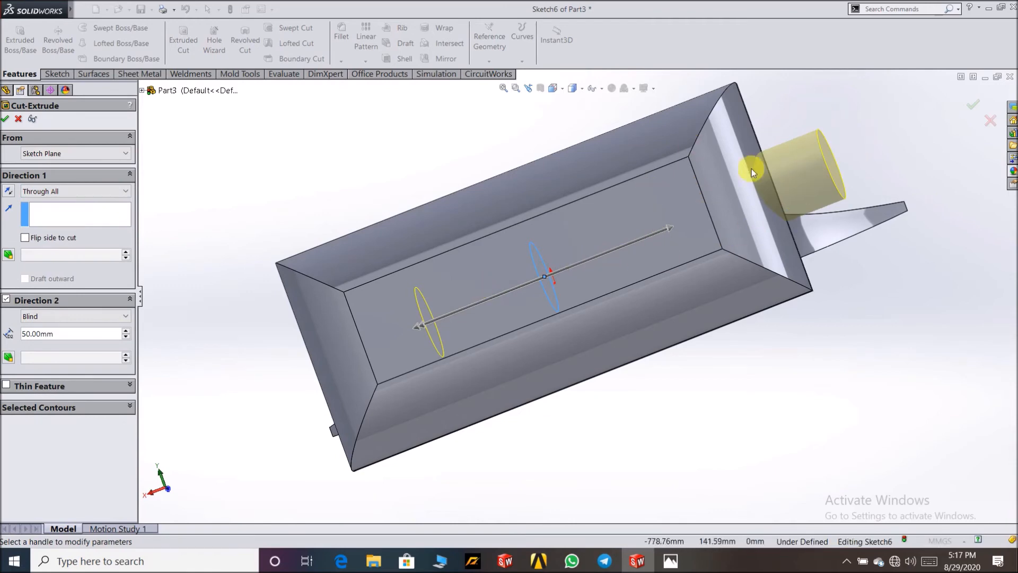
click(116, 316)
click(107, 332)
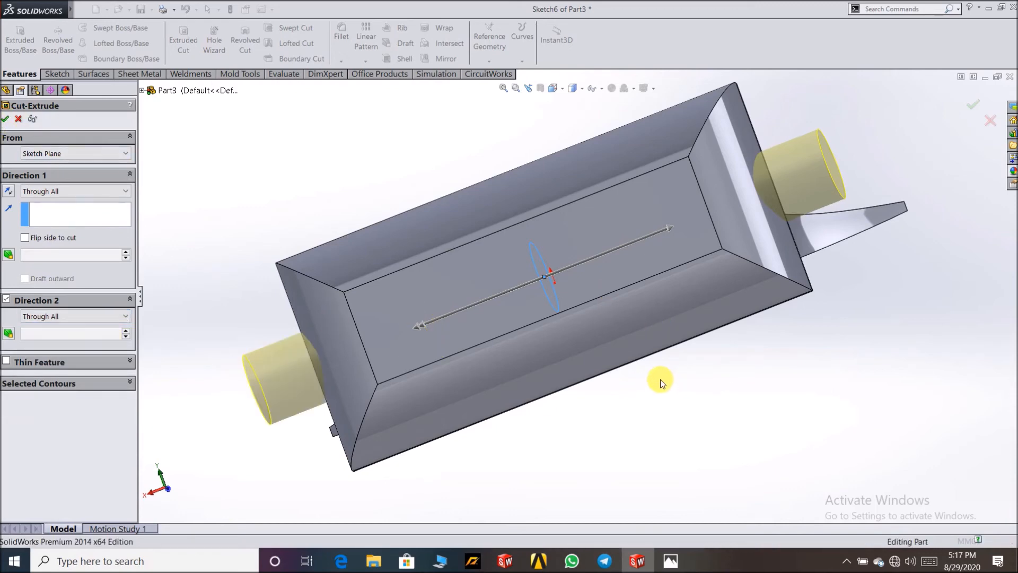
Start a constant-size fillet on the loft's short edge at the block, trying radii of 45, 55 and 75 mm against the reference image
scroll(625, 415, up, 3)
middle_drag(625, 416, 552, 297)
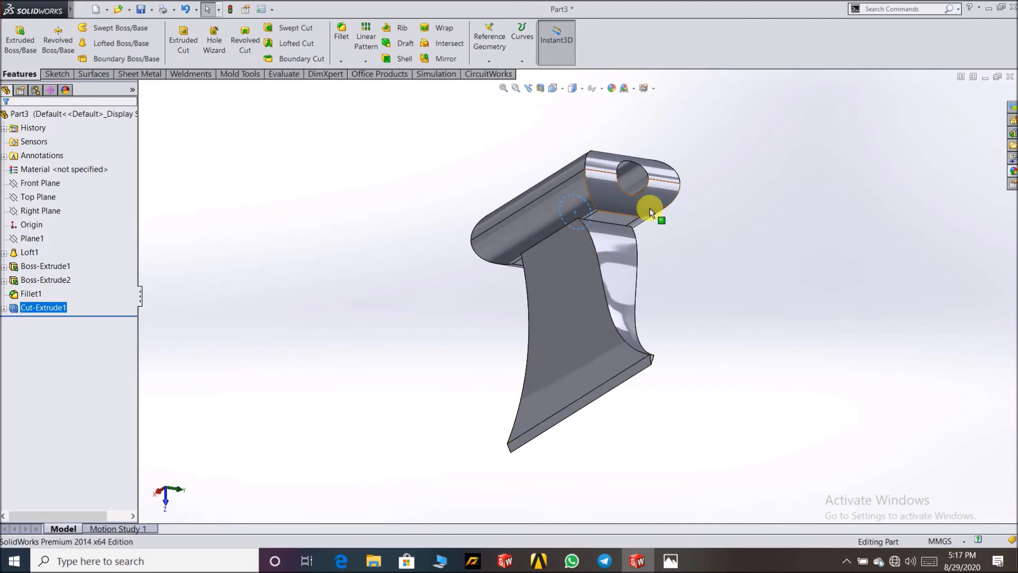
scroll(648, 206, down, 2)
click(343, 51)
scroll(573, 232, down, 3)
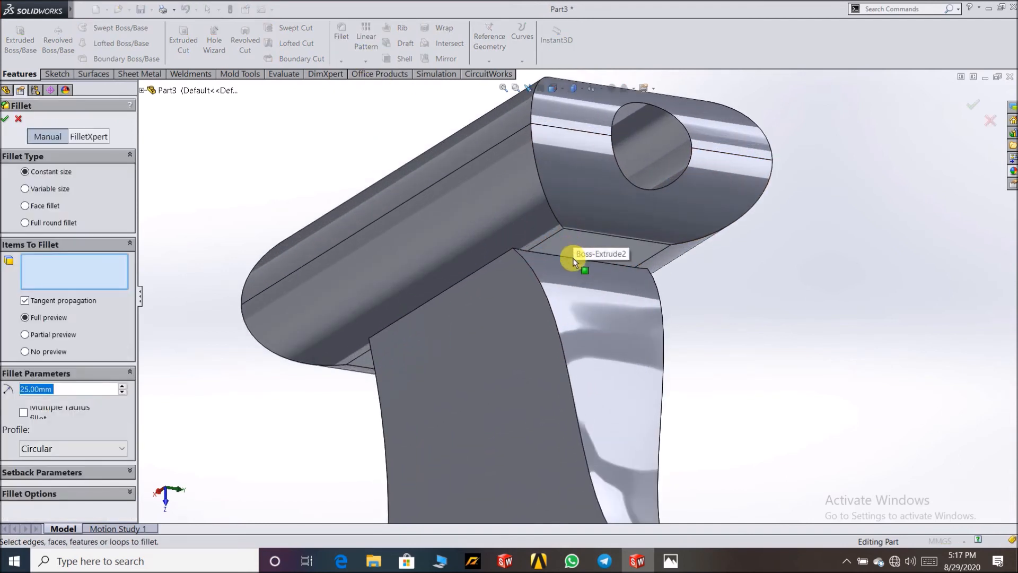
click(574, 260)
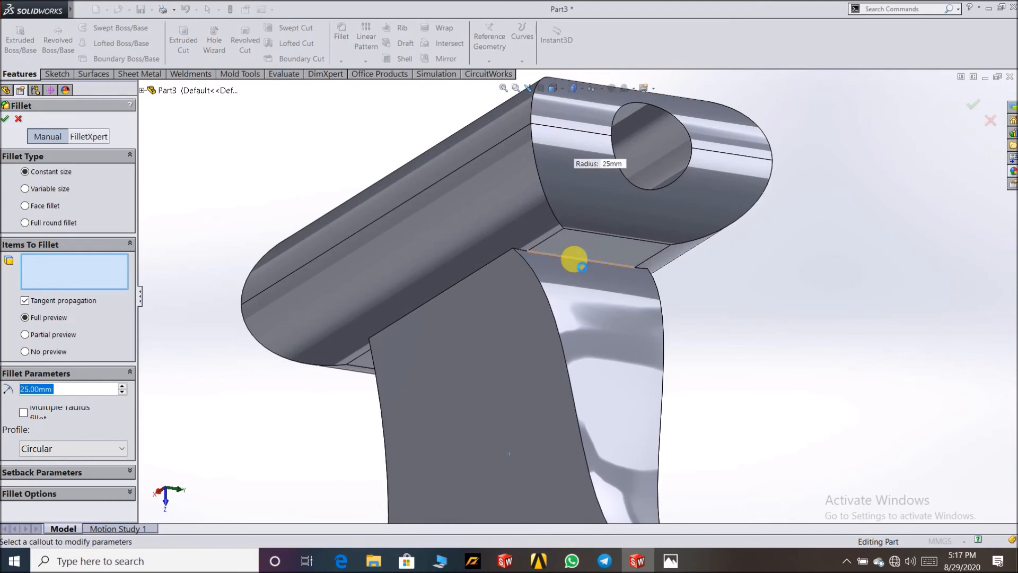
click(575, 261)
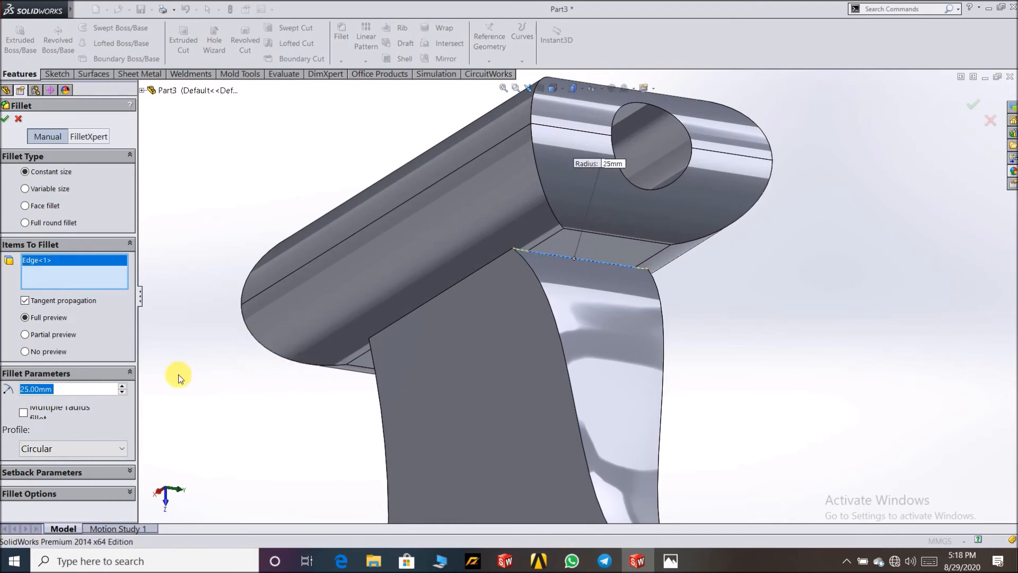
click(123, 387)
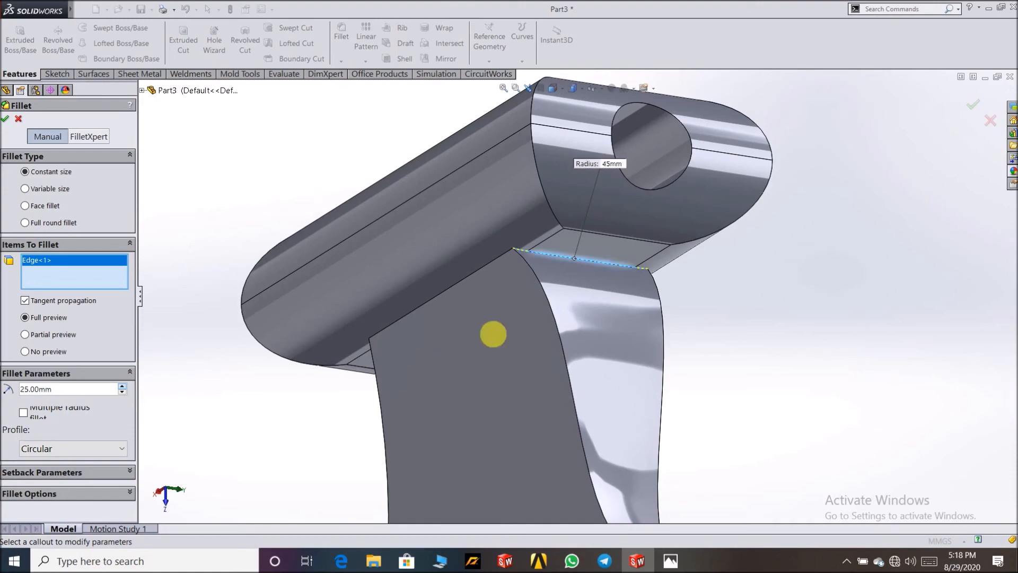
click(672, 561)
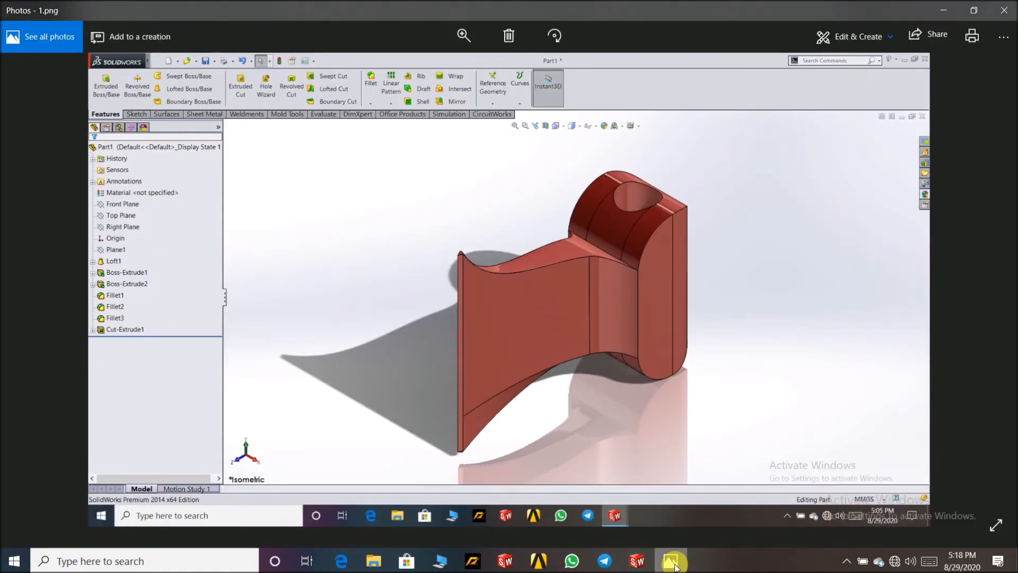
click(671, 561)
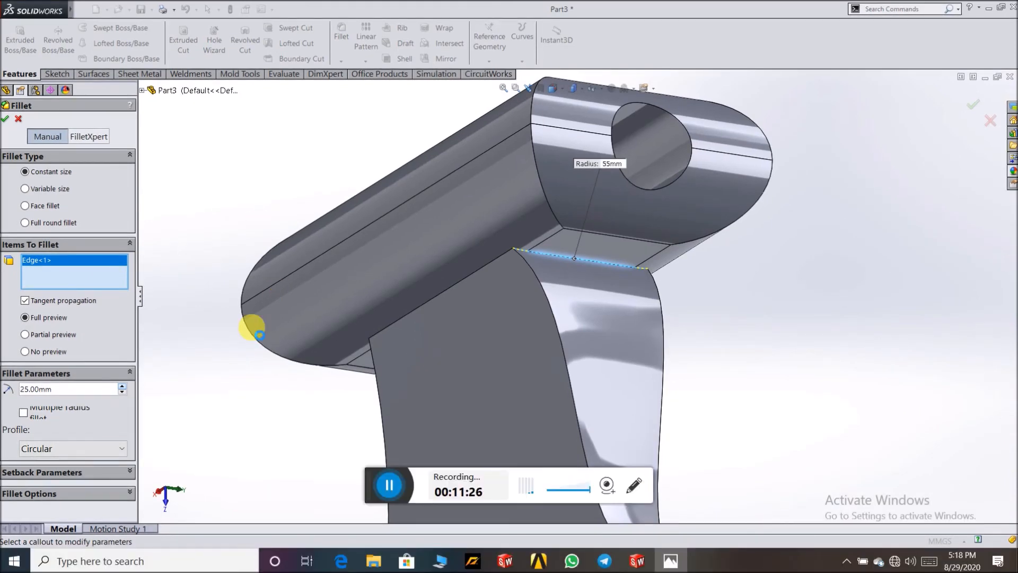
click(390, 490)
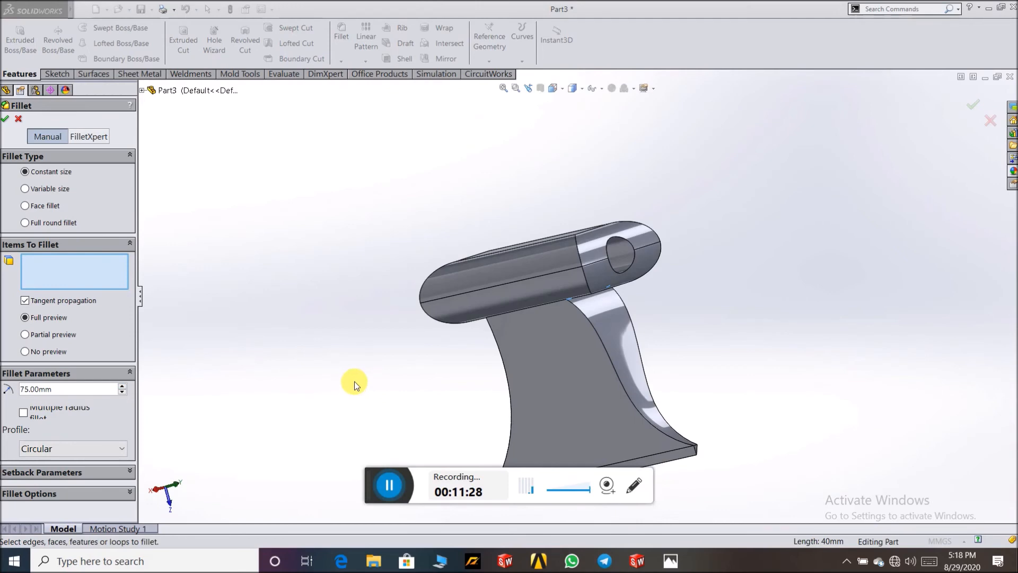
Fillet the two long edges where the loft's broad faces meet the block with a 75 mm radius
scroll(562, 326, down, 5)
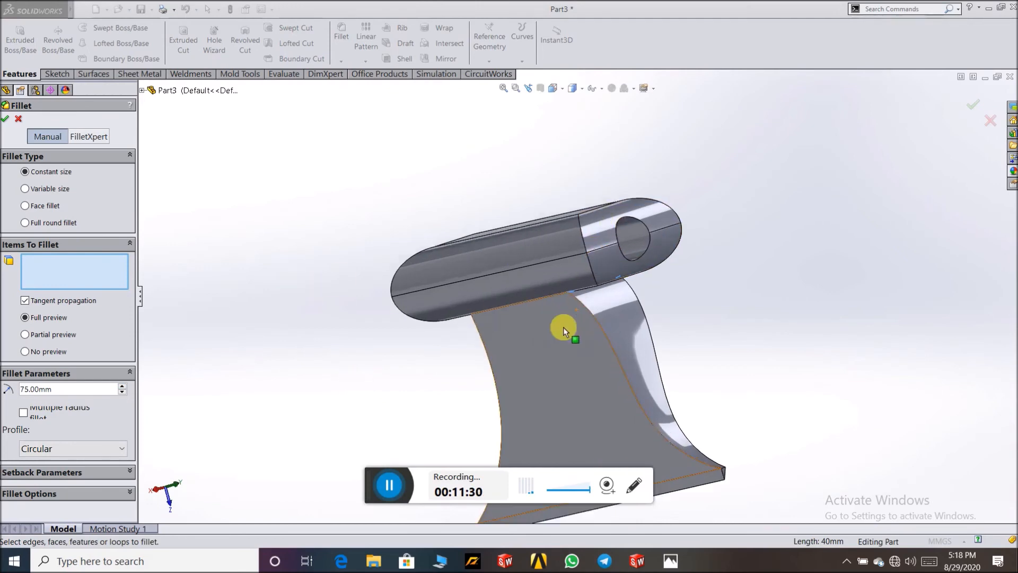
middle_drag(562, 326, 480, 288)
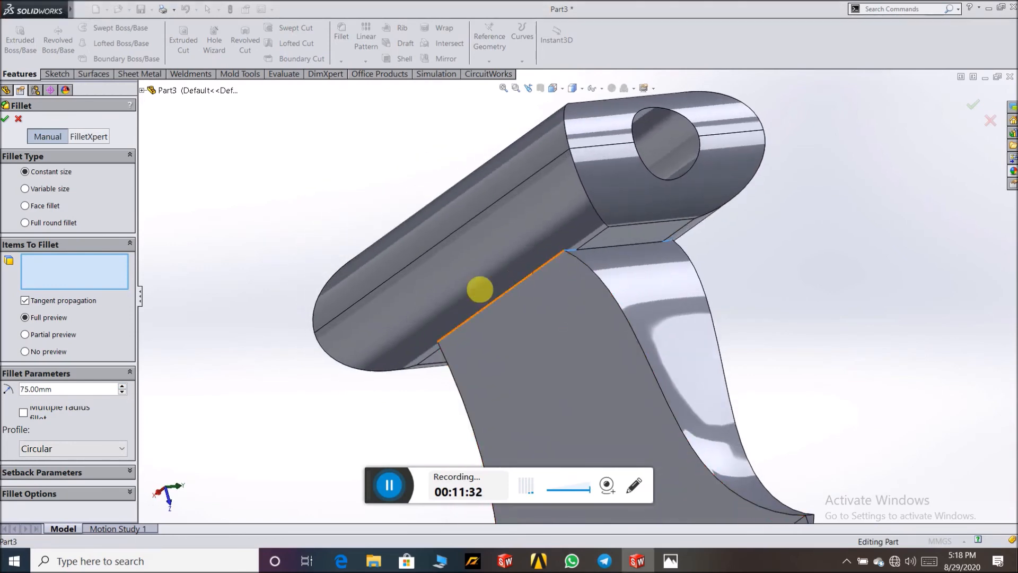
click(495, 300)
middle_drag(722, 240, 841, 261)
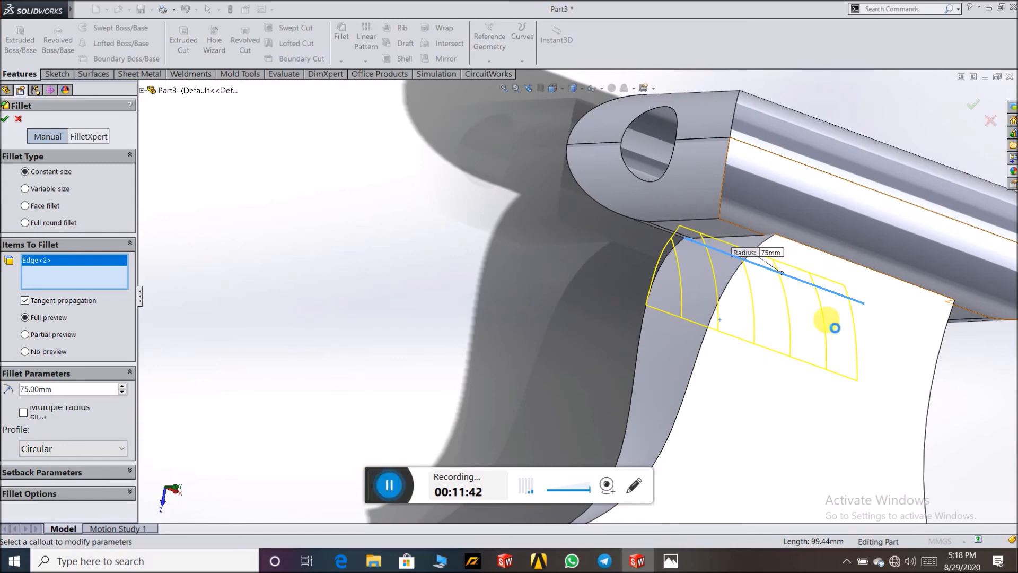
click(396, 490)
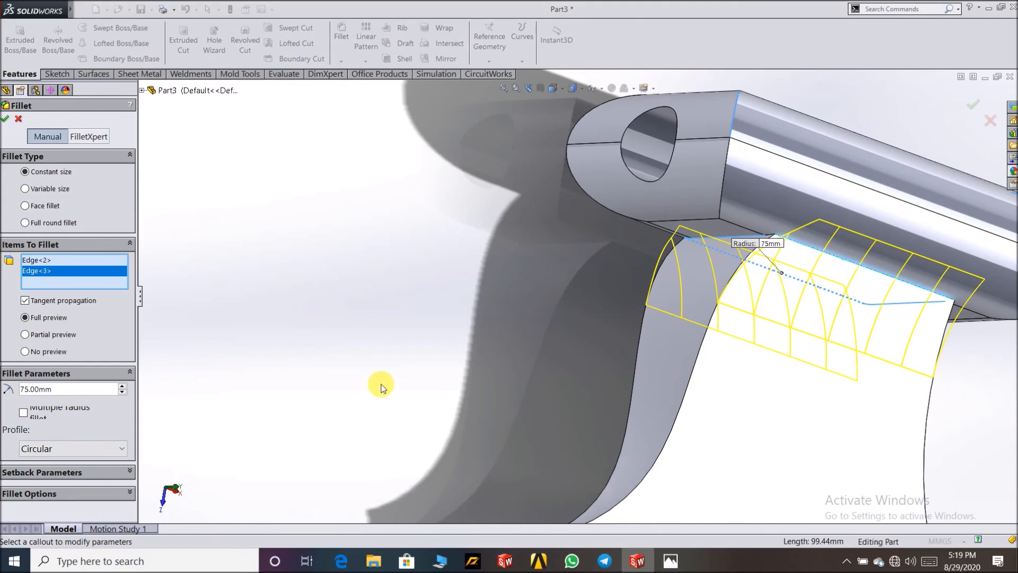
scroll(364, 322, up, 5)
middle_drag(363, 323, 540, 361)
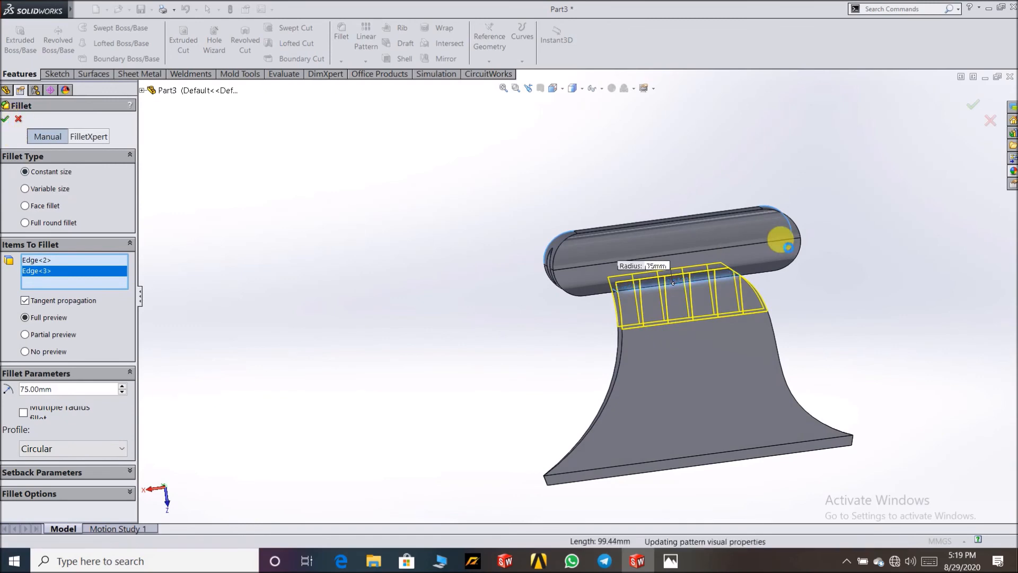
key(Return)
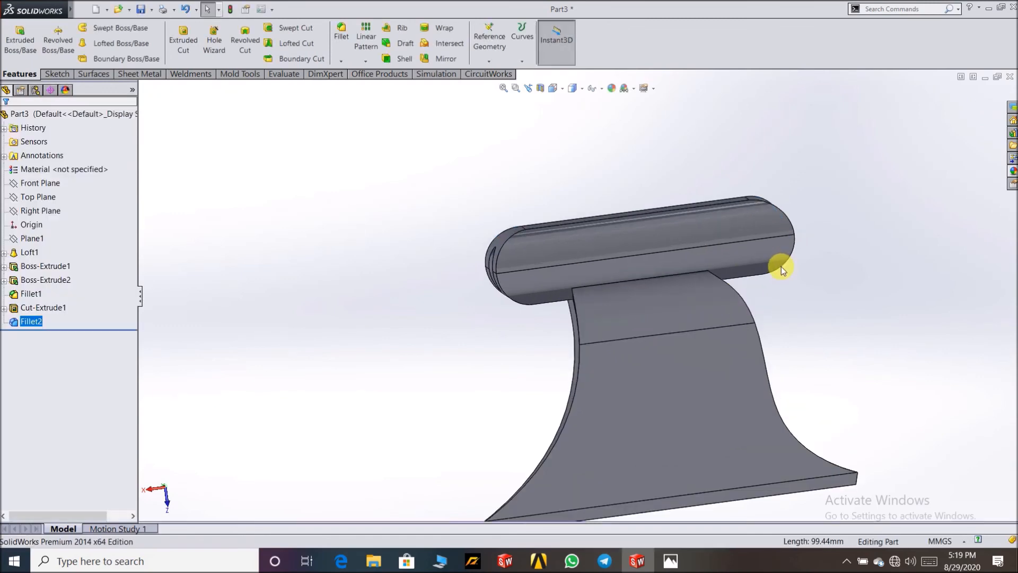
Edit the block's extrusion to a blind depth of 60 mm
middle_drag(774, 295, 806, 318)
ctrl+click(53, 308)
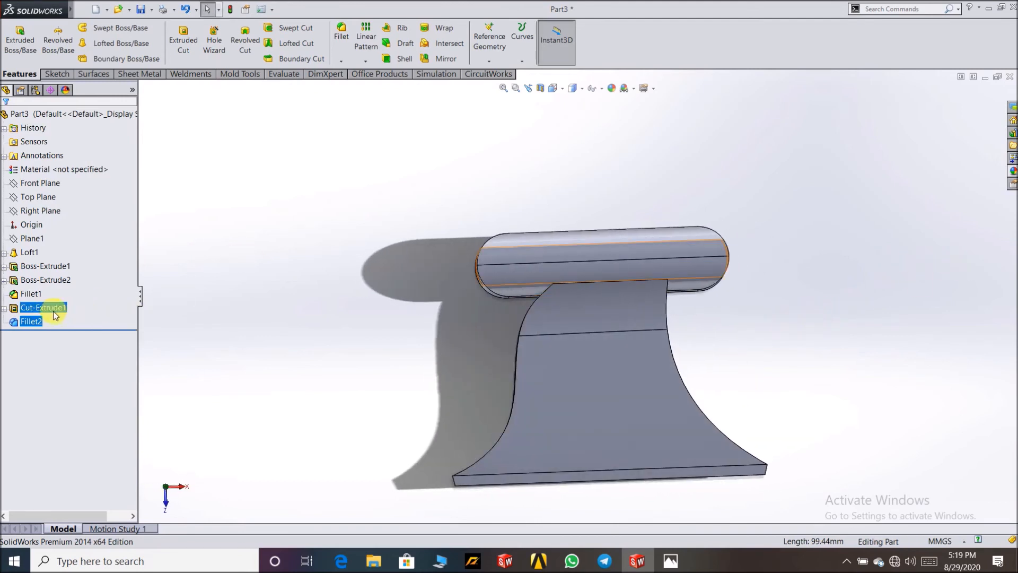
click(38, 280)
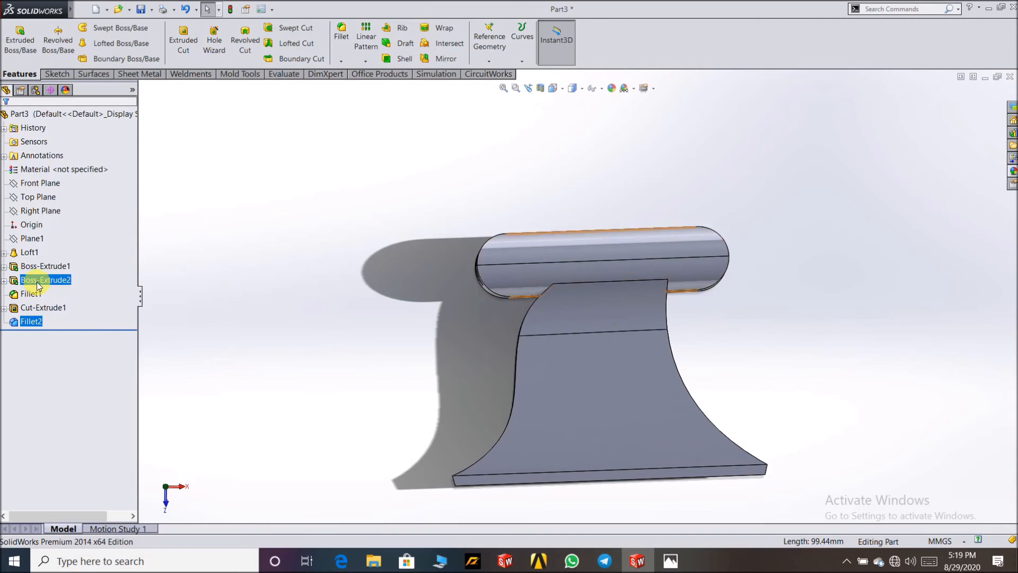
right_click(38, 281)
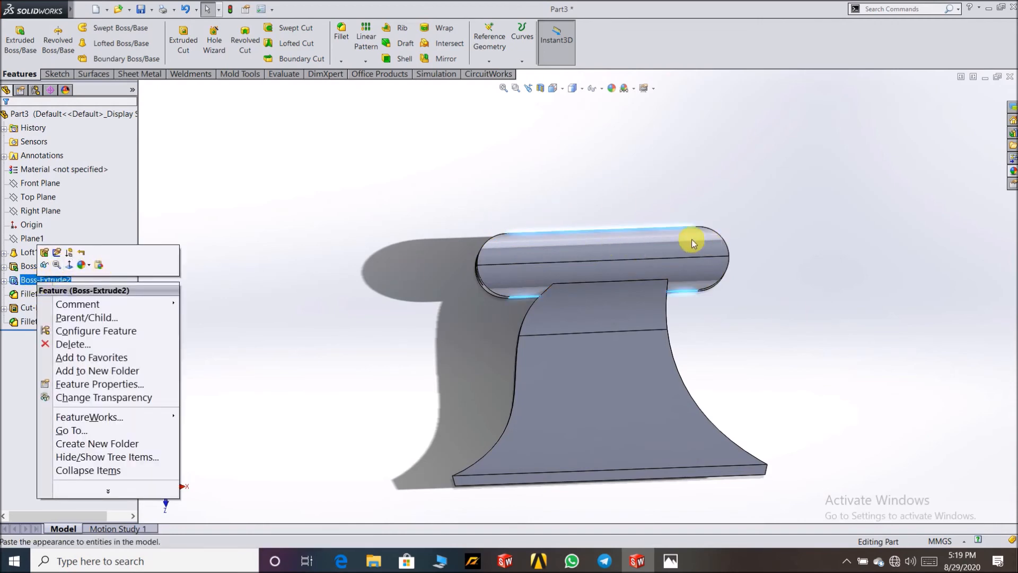
click(46, 253)
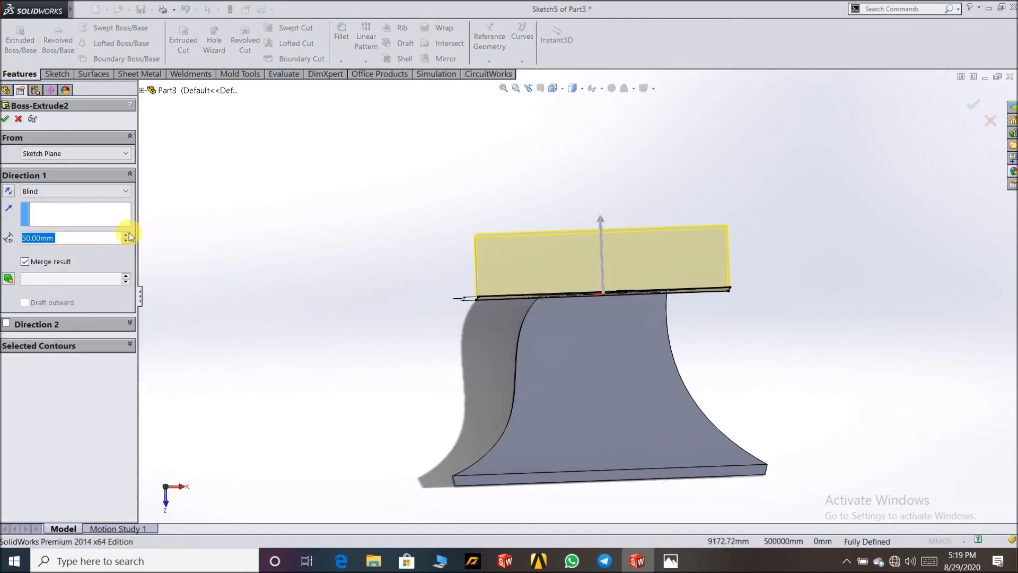
click(126, 235)
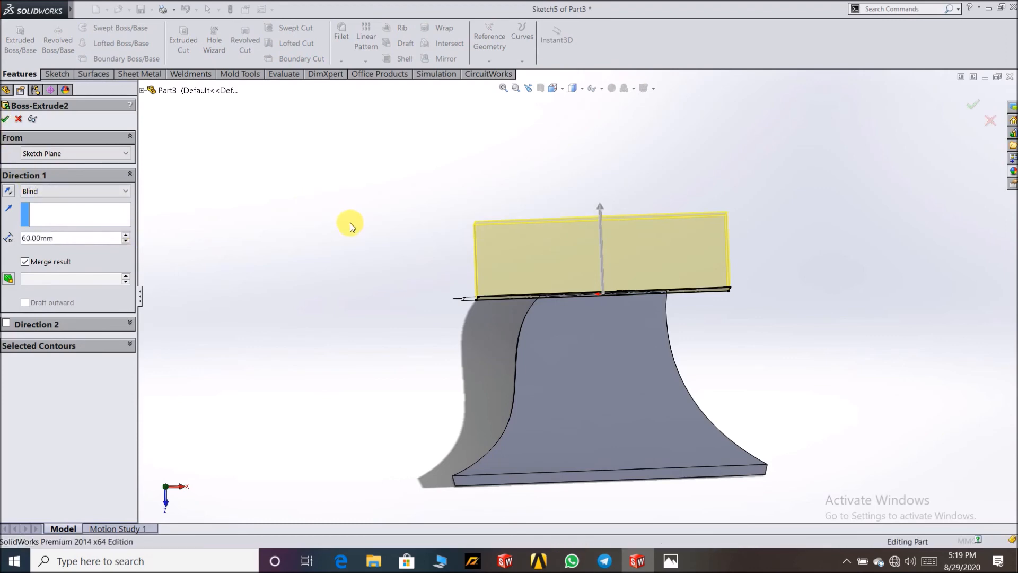
key(Return)
middle_drag(434, 213, 395, 201)
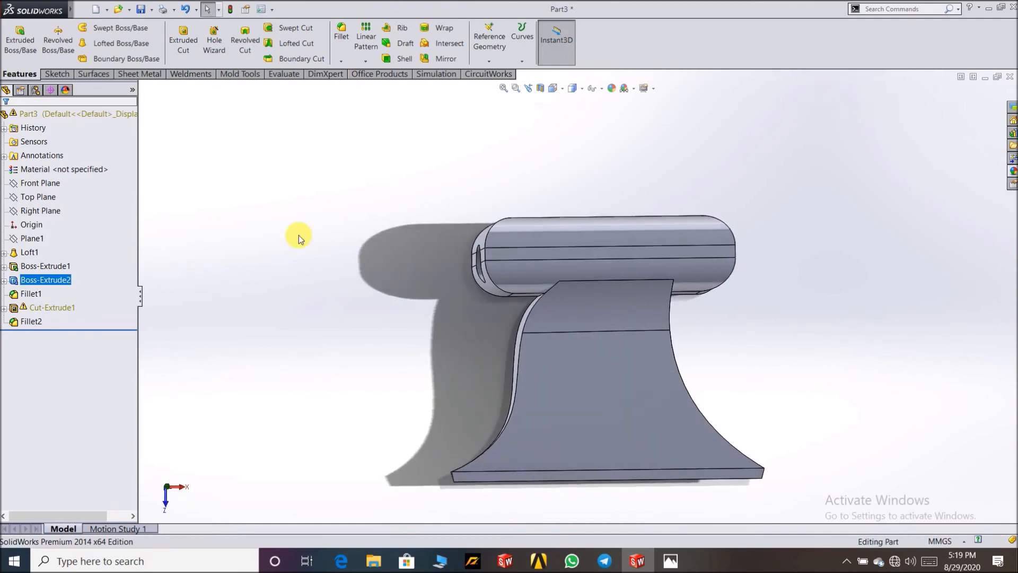
Edit the first fillet on the block's edges and set its radius to 30 mm
right_click(33, 294)
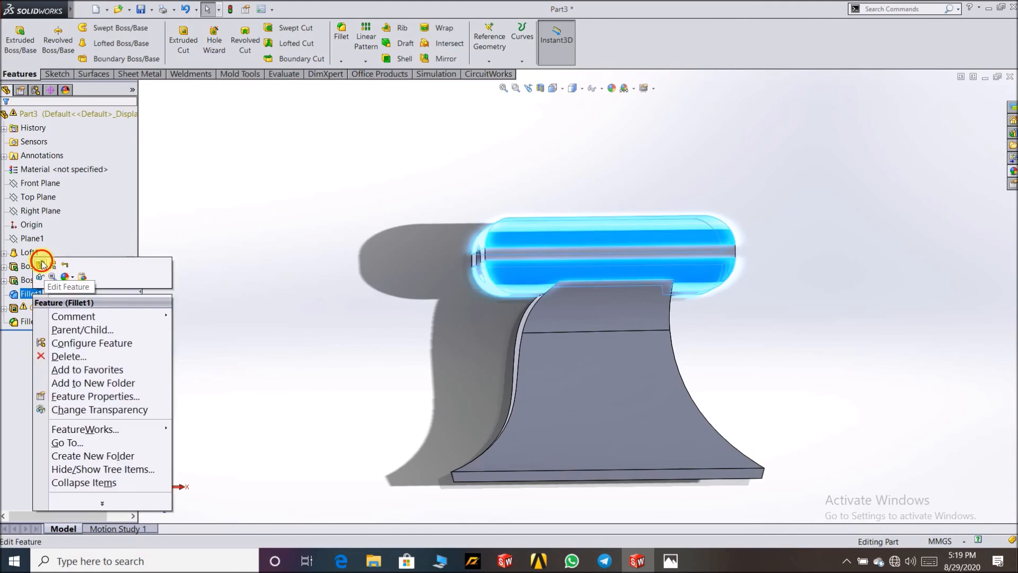
click(41, 261)
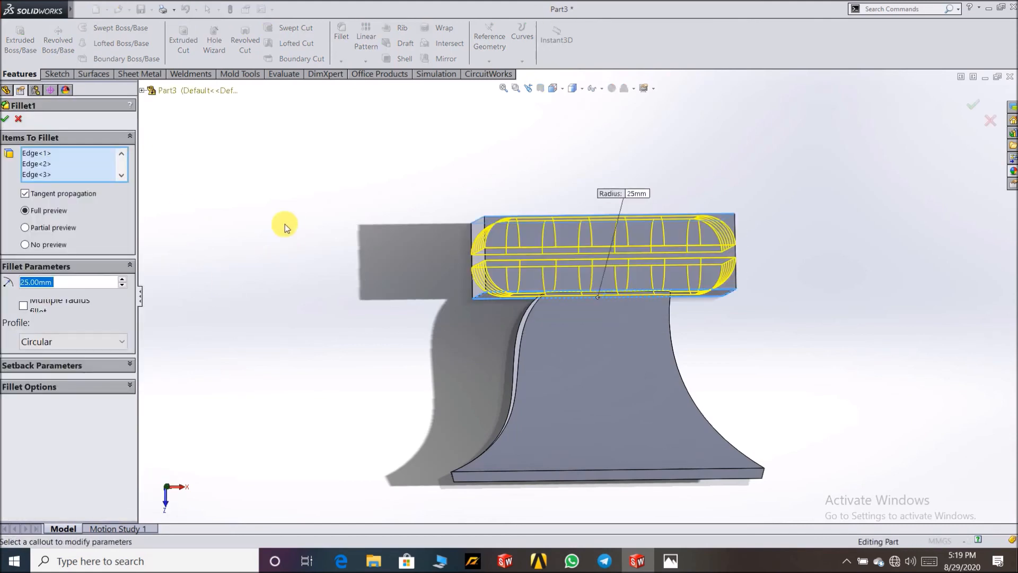
text(30)
key(Return)
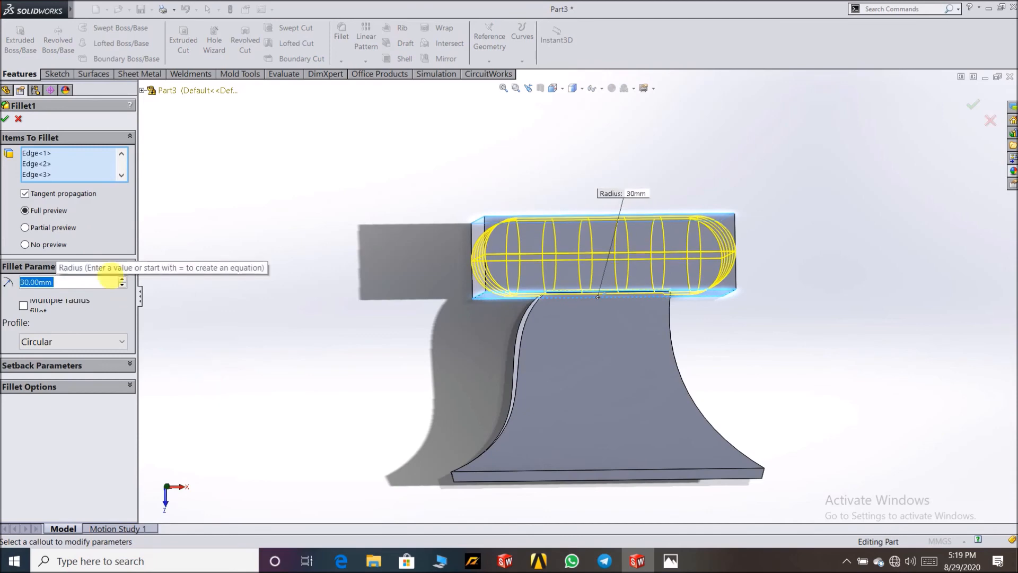
click(5, 118)
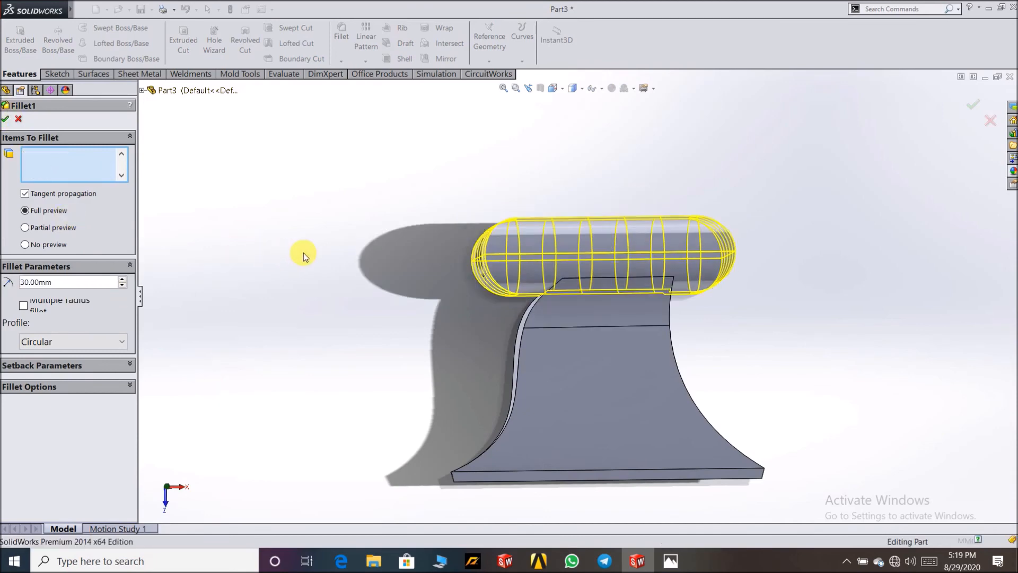
middle_drag(303, 264, 262, 266)
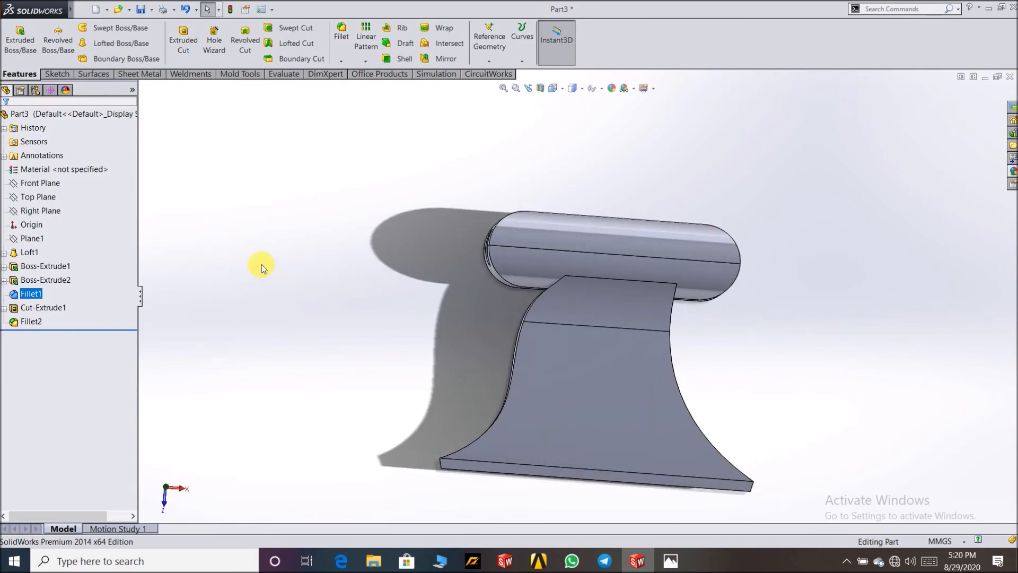
Open the block's extrusion sketch for editing, facing it straight on, and set the rectangle's length to 180 mm
click(4, 281)
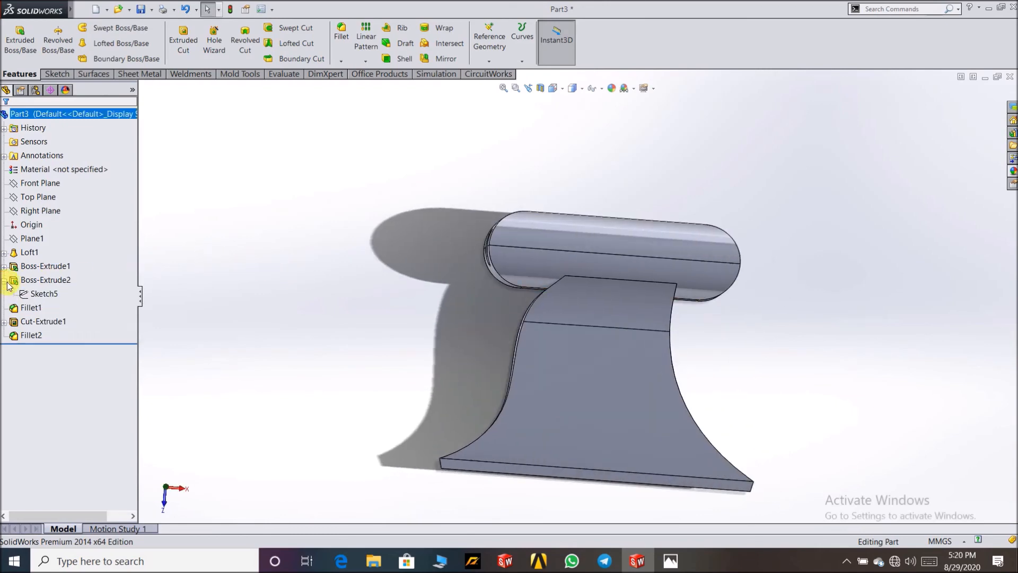
right_click(38, 293)
click(74, 277)
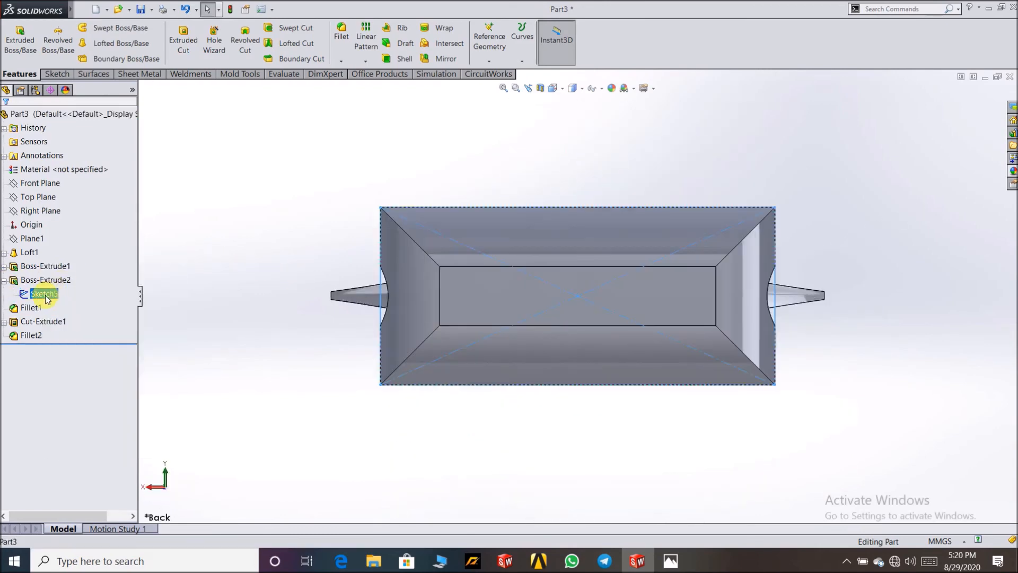
right_click(41, 293)
click(52, 266)
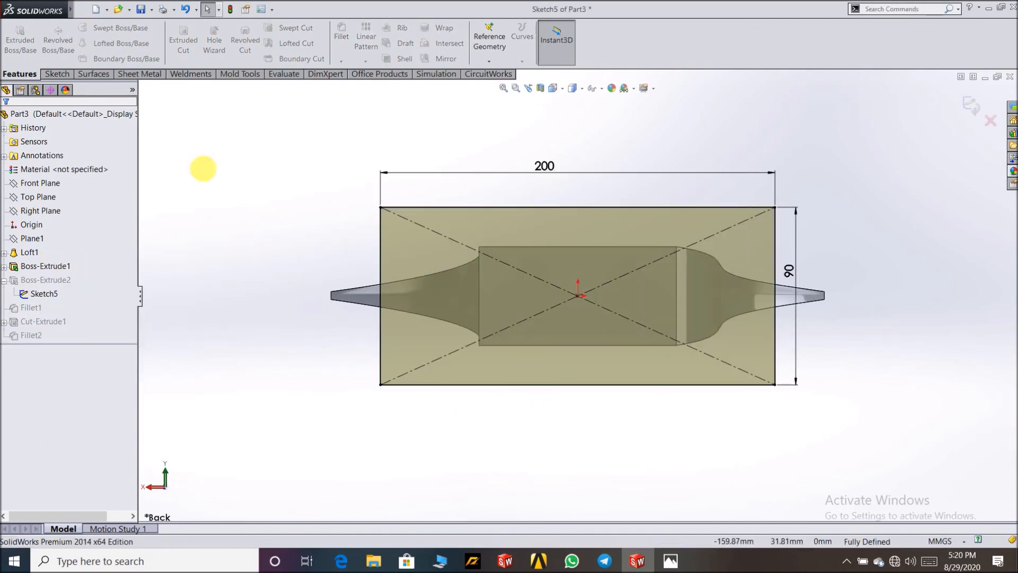
click(539, 169)
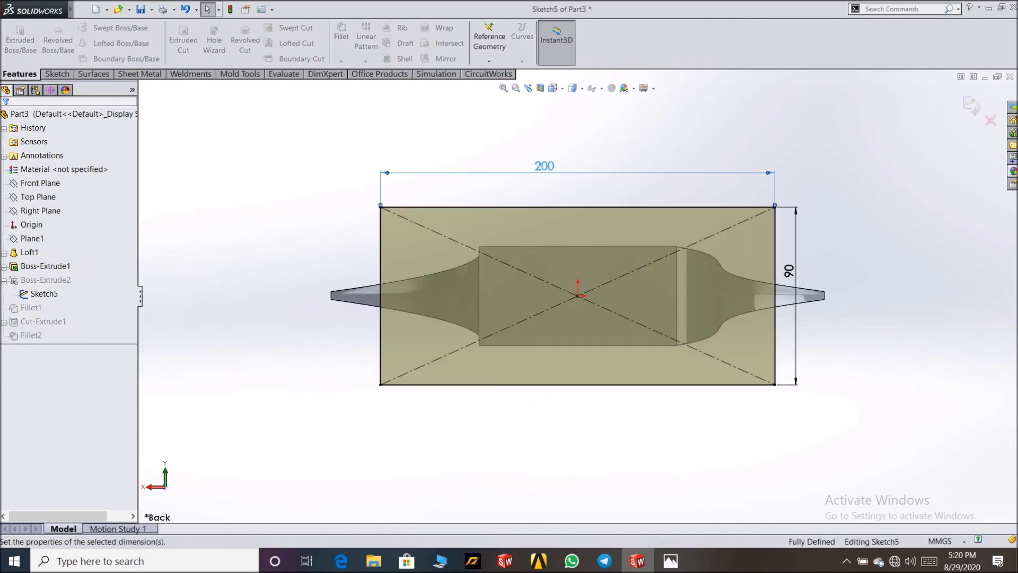
text(180)
key(Return)
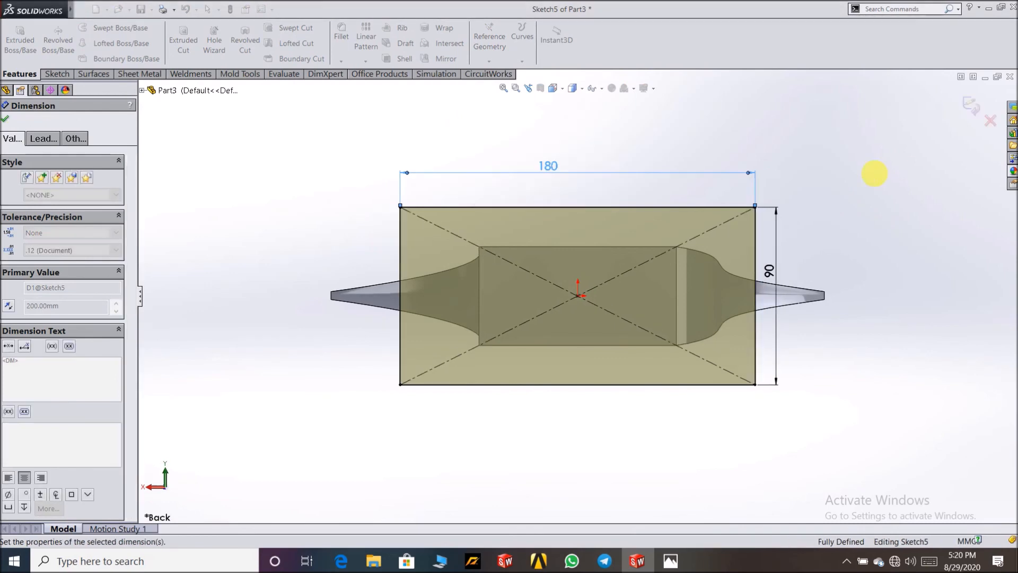
Set the rectangle's length to 170 mm and exit the sketch to rebuild the block
double_click(547, 166)
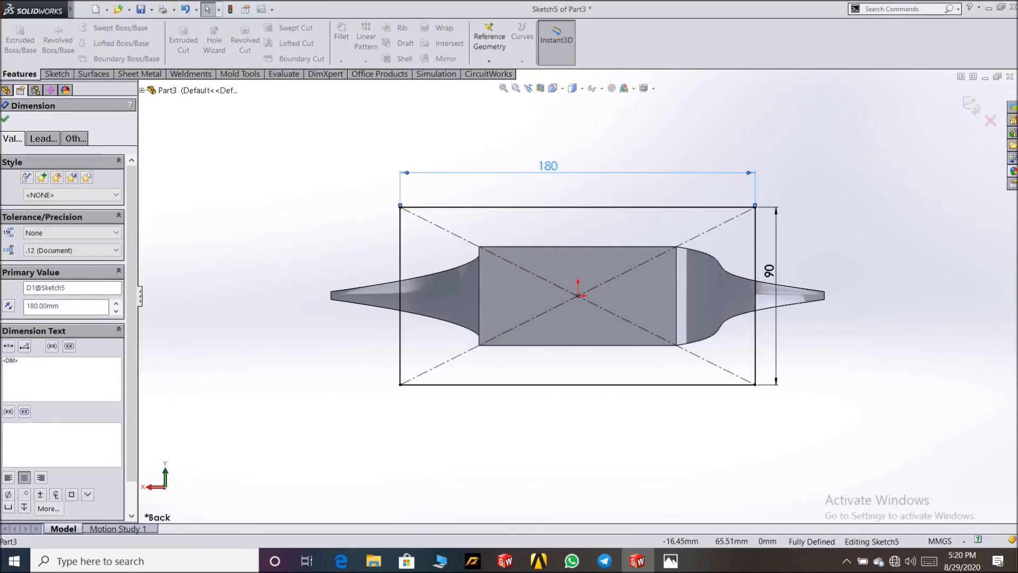
text(170)
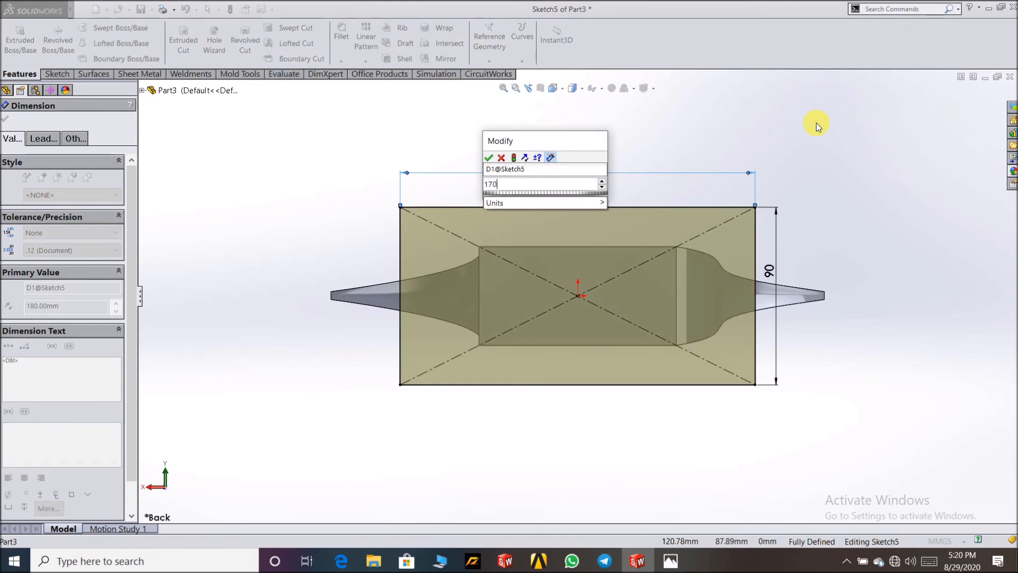
key(Return)
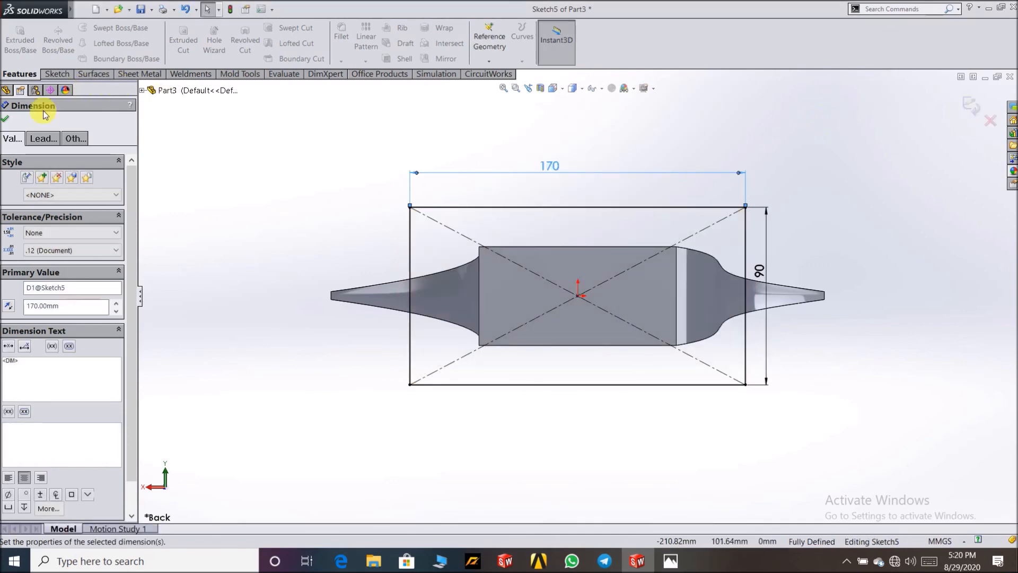
click(5, 118)
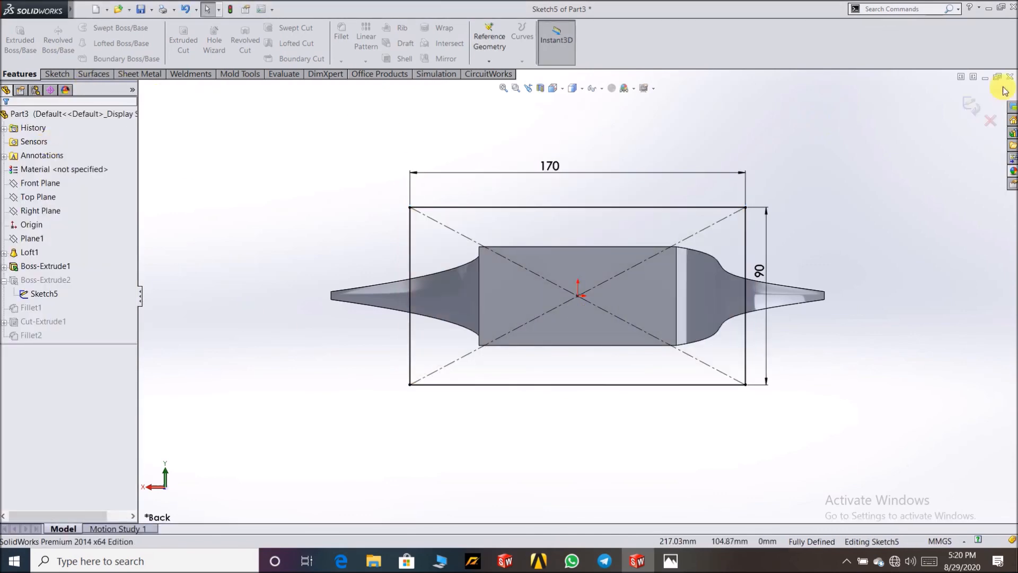
click(967, 103)
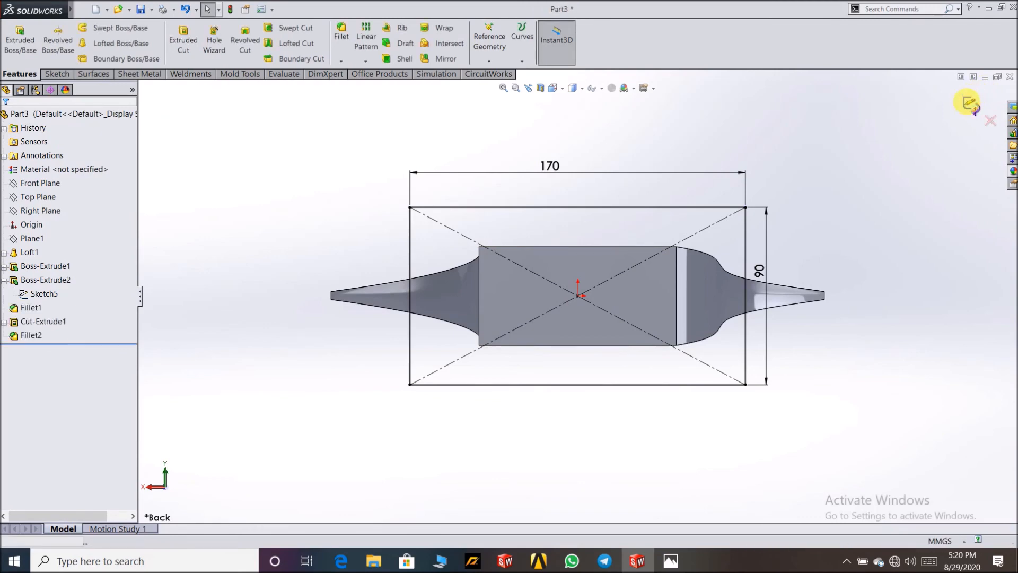
Examine the rebuilt block, its bore and its junction with the loft from several sides
mouse_move(878, 400)
middle_down()
mouse_move(897, 241)
mouse_move(995, 268)
mouse_move(941, 341)
mouse_move(853, 229)
mouse_move(832, 334)
middle_up()
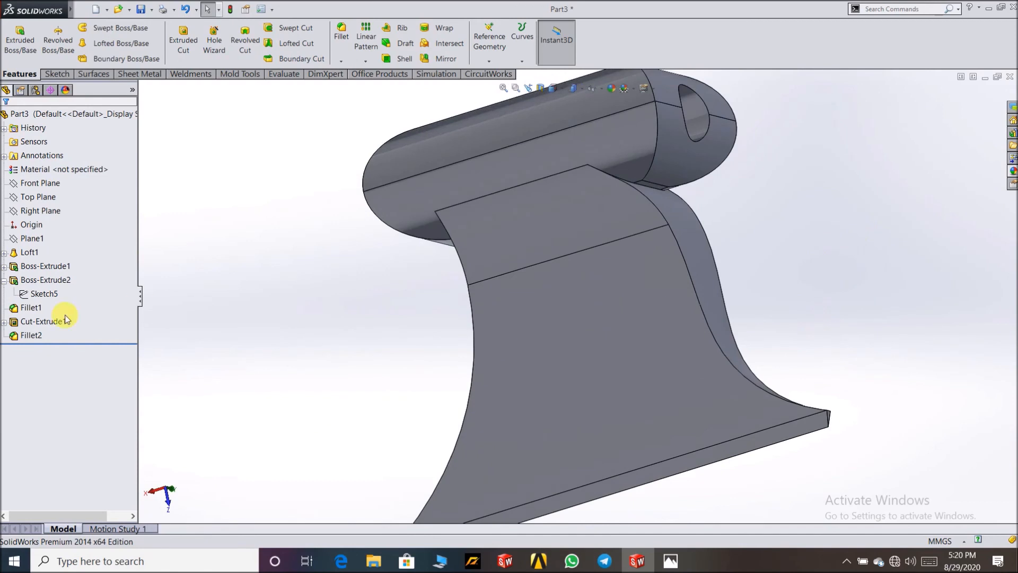
scroll(263, 325, up, 3)
middle_drag(264, 325, 390, 287)
scroll(793, 371, down, 2)
scroll(900, 281, up, 3)
middle_drag(900, 281, 546, 402)
scroll(718, 218, down, 2)
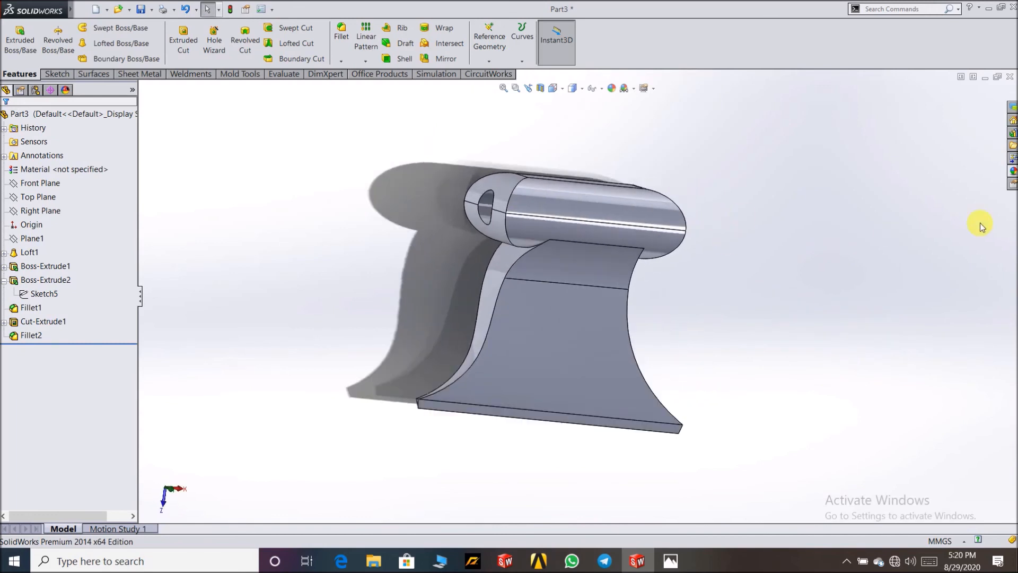
Apply the red high gloss plastic appearance to the entire body
click(1013, 171)
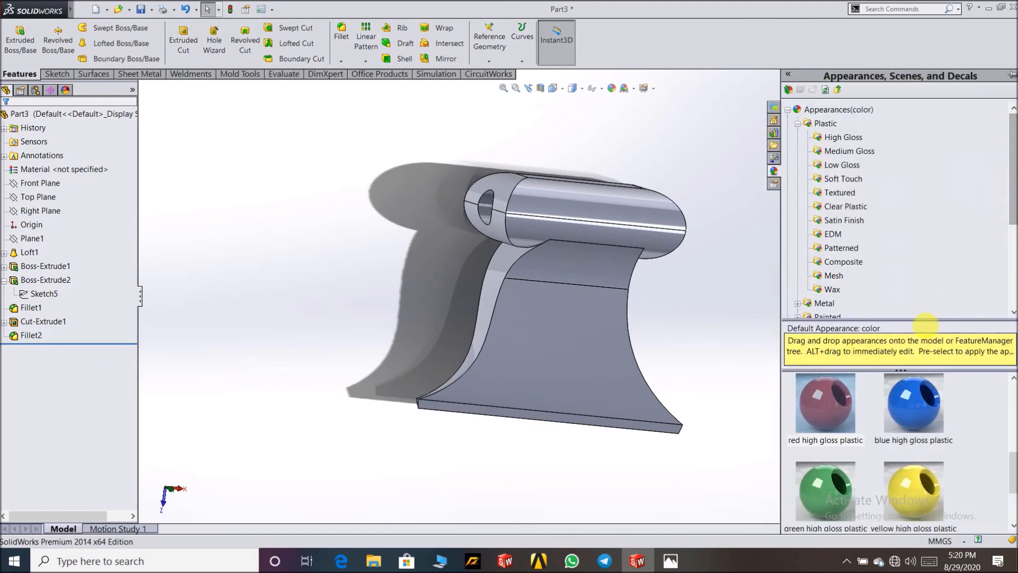
drag(835, 392, 586, 308)
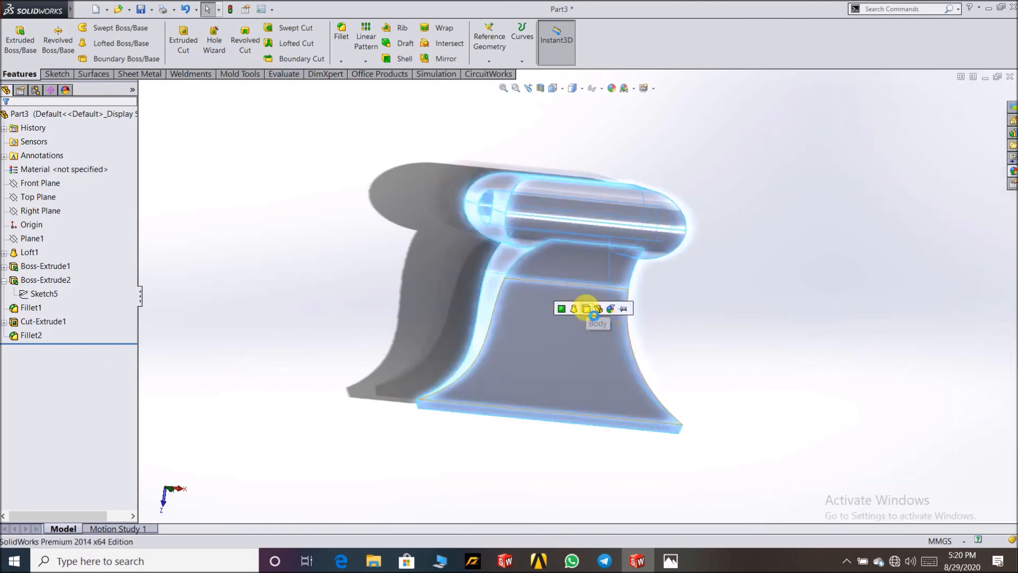
click(586, 308)
middle_drag(729, 307, 713, 254)
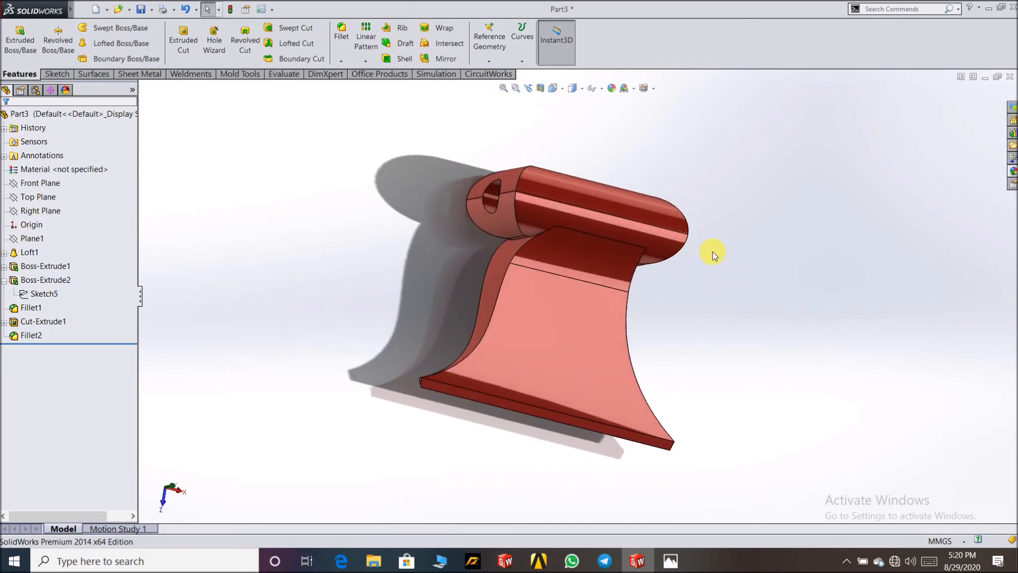
Show the coloured part in isometric view, then examine its bored block and loft from another angle
click(553, 88)
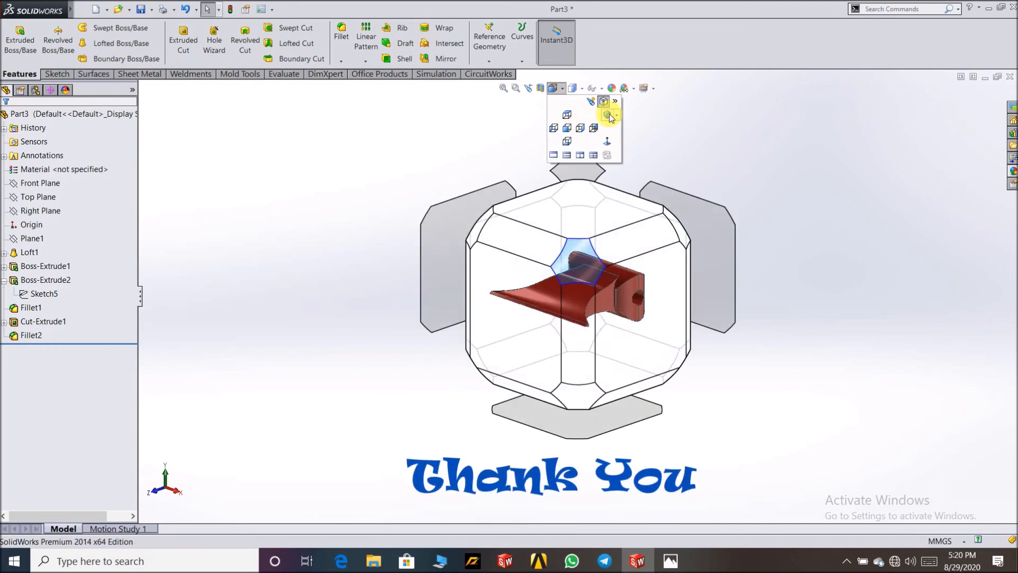
click(608, 117)
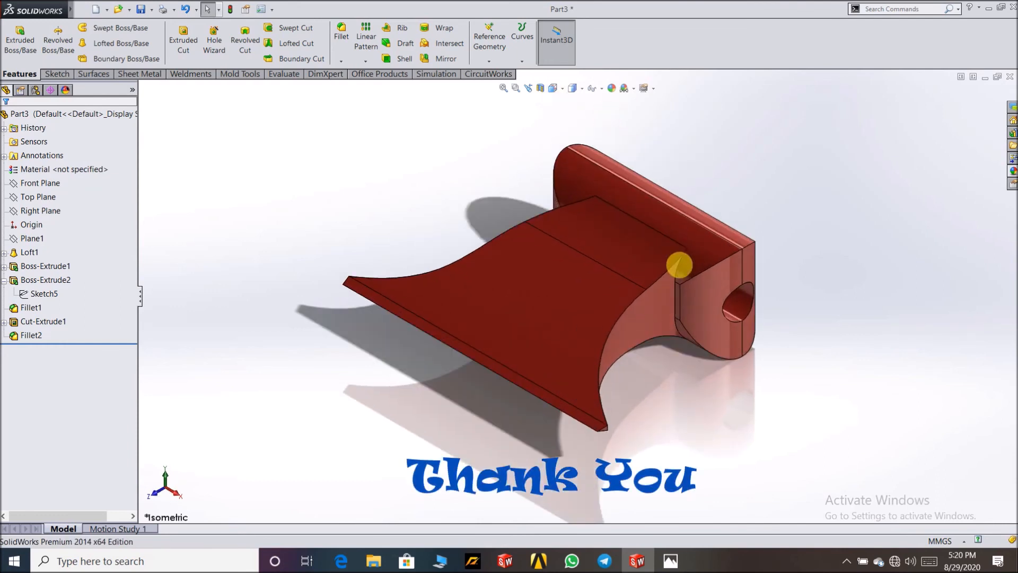
scroll(680, 263, down, 1)
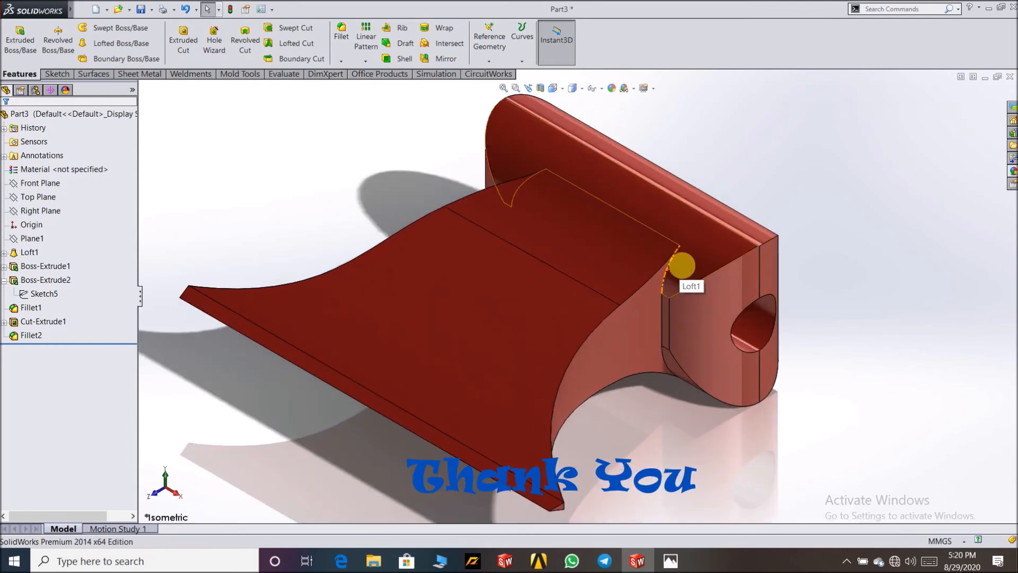
scroll(684, 266, up, 2)
middle_drag(658, 167, 711, 337)
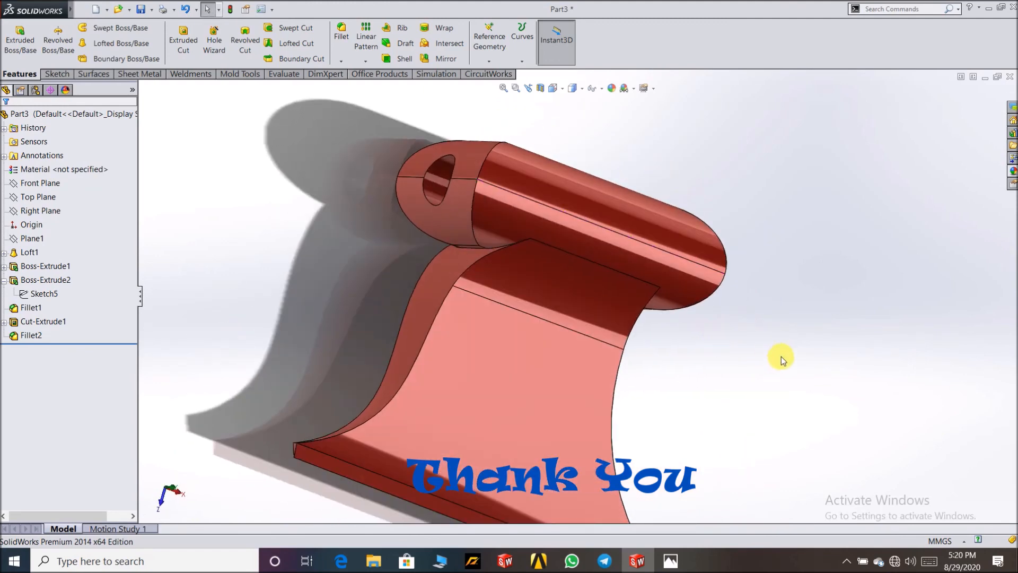
key(ctrl+F7)
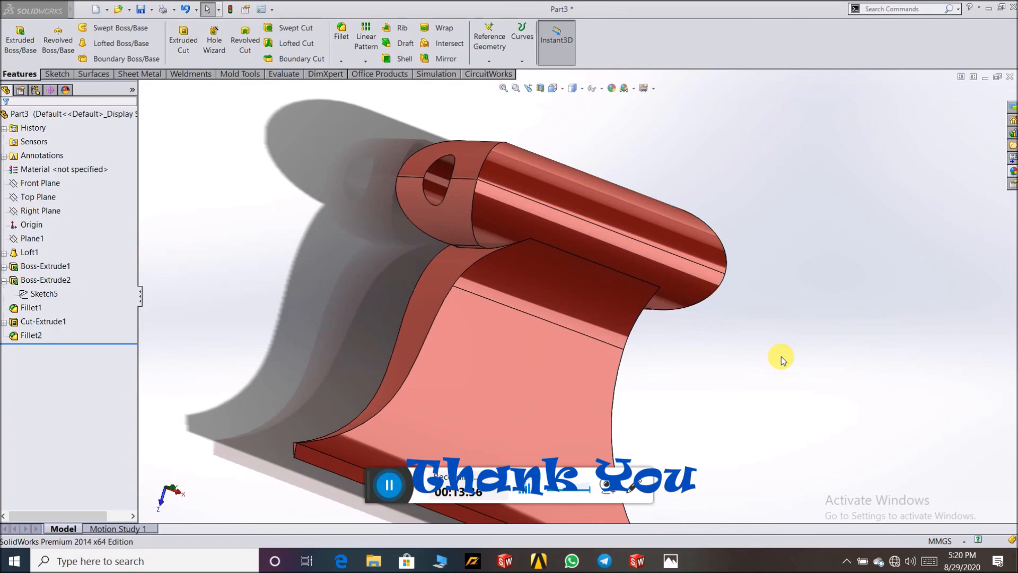